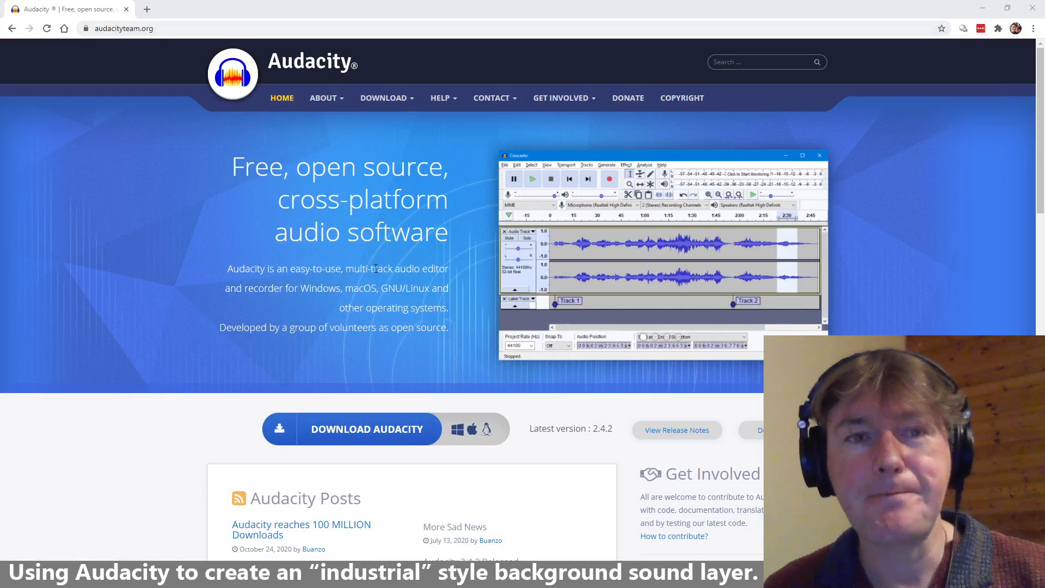
# Step: Switch from the Audacity website to the empty Audacity project window
pyautogui.moveTo(341, 99)
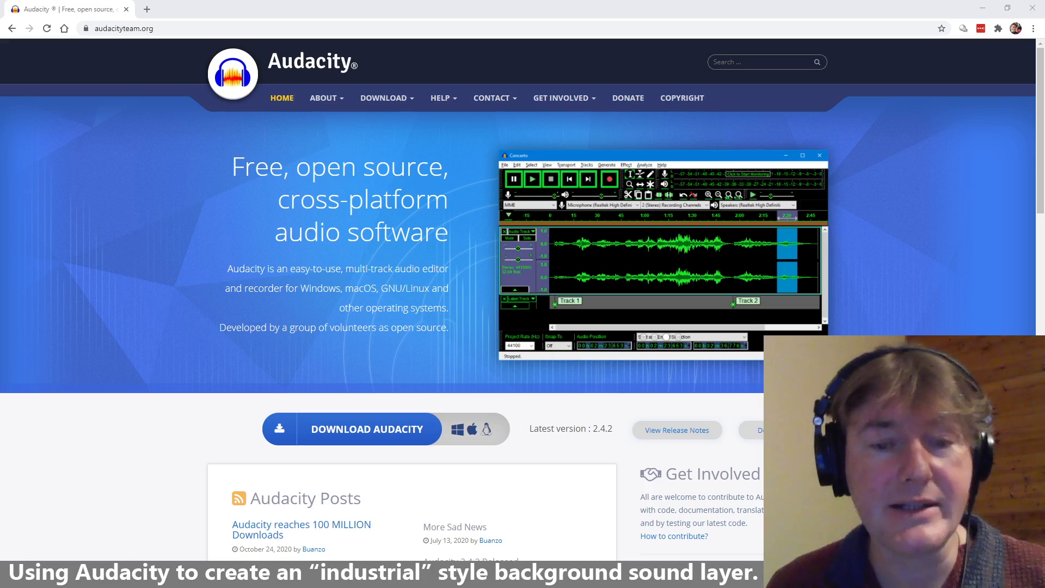
pyautogui.moveTo(414, 579)
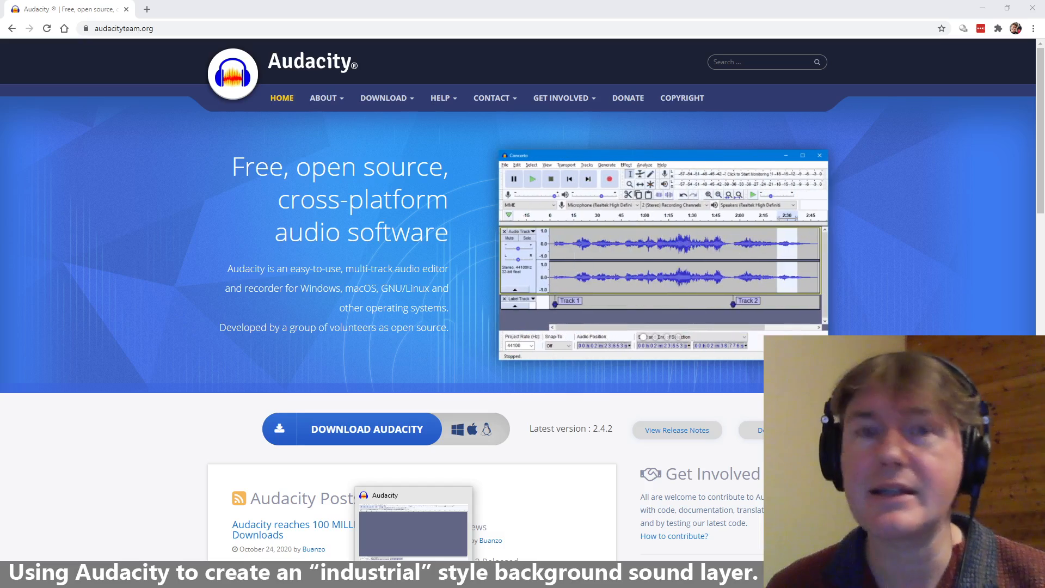
pyautogui.click(414, 577)
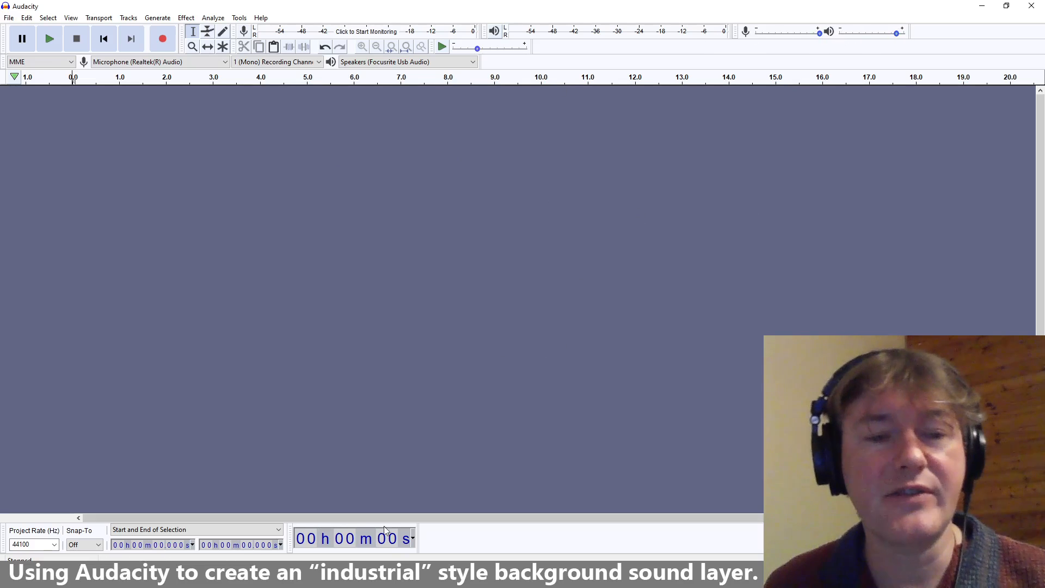
pyautogui.moveTo(360, 583)
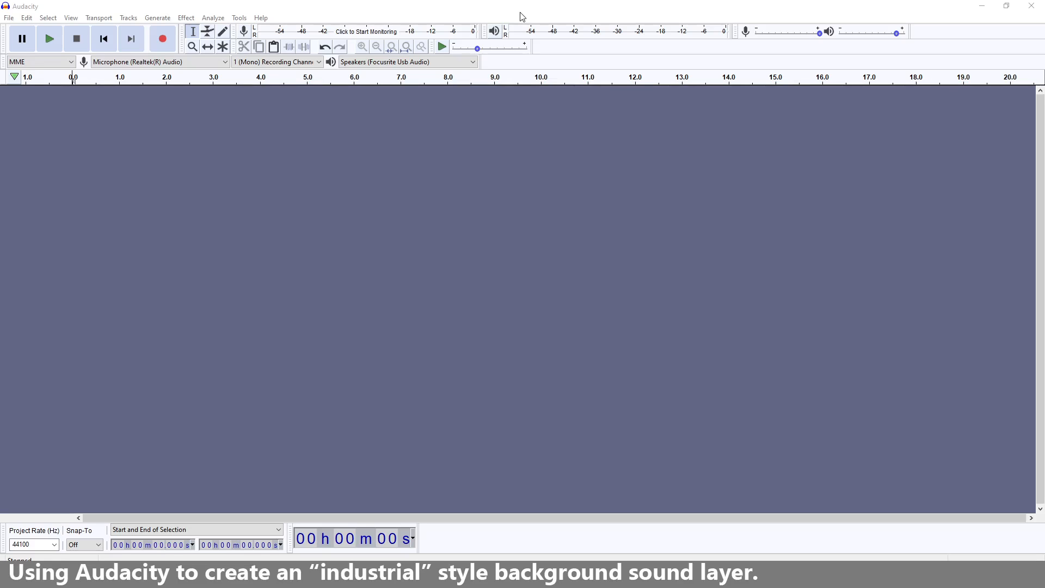
# Step: Generate a 10-minute sine tone at 40 Hz with amplitude 0.3 on a new track
pyautogui.click(160, 20)
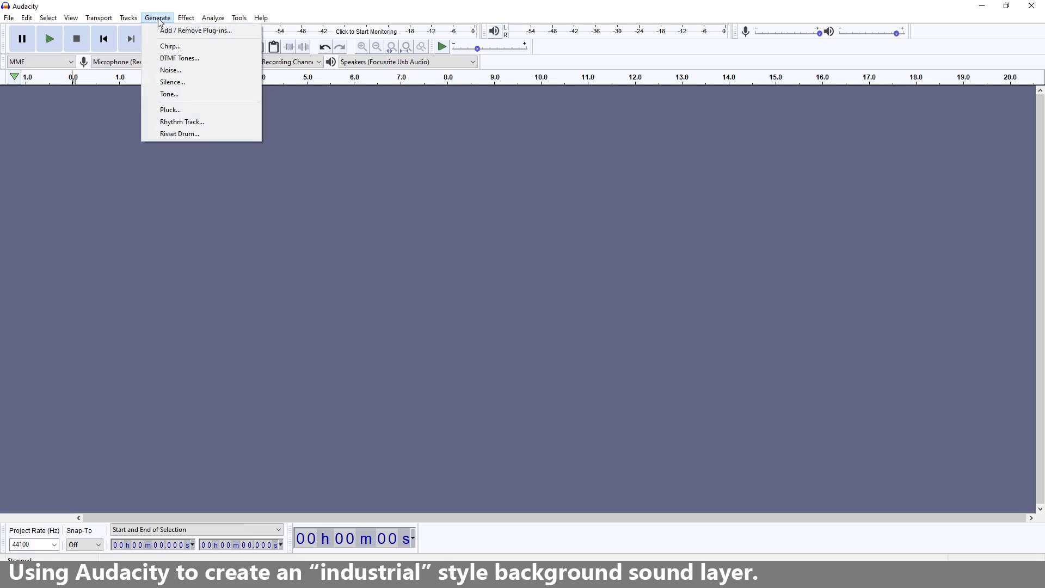
pyautogui.click(182, 96)
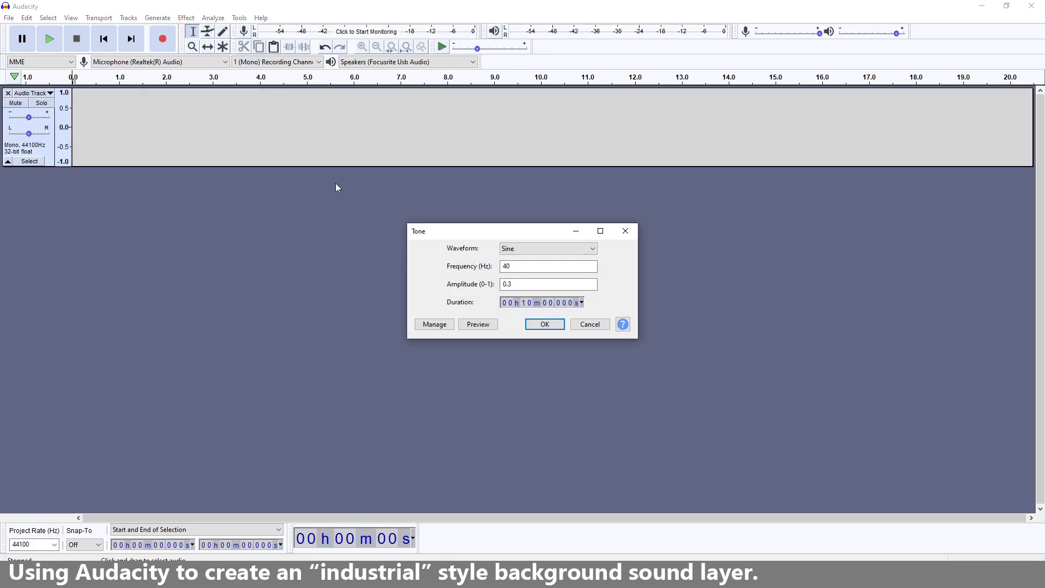
pyautogui.doubleClick(577, 265)
pyautogui.press('BackSpace')
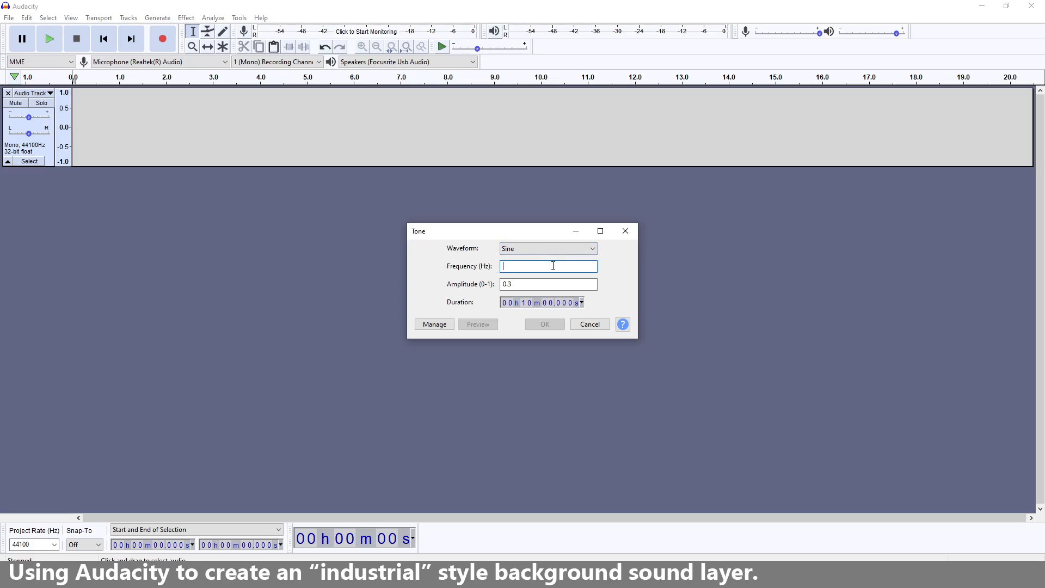
pyautogui.write('0')
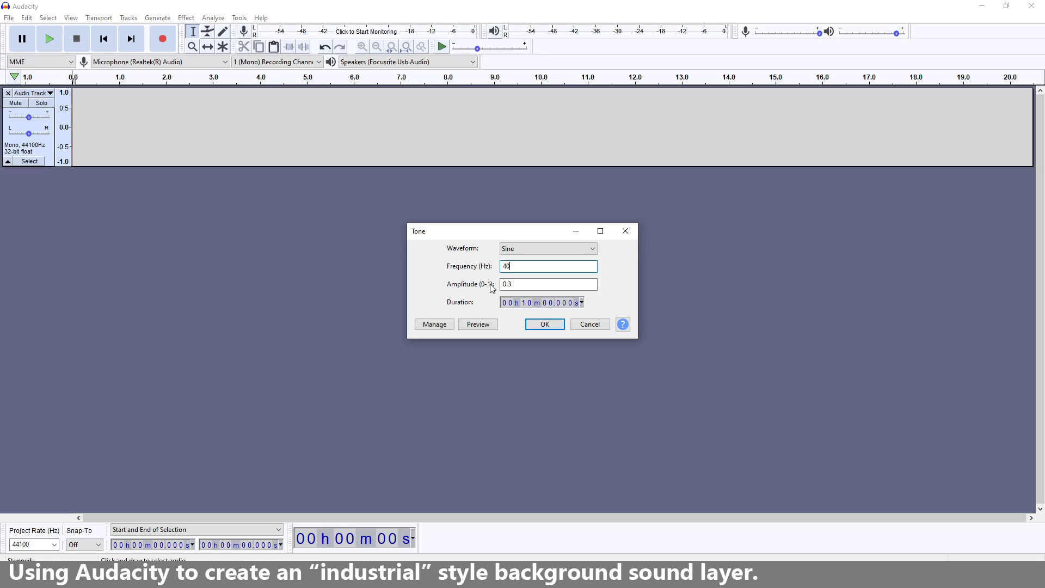
pyautogui.doubleClick(525, 283)
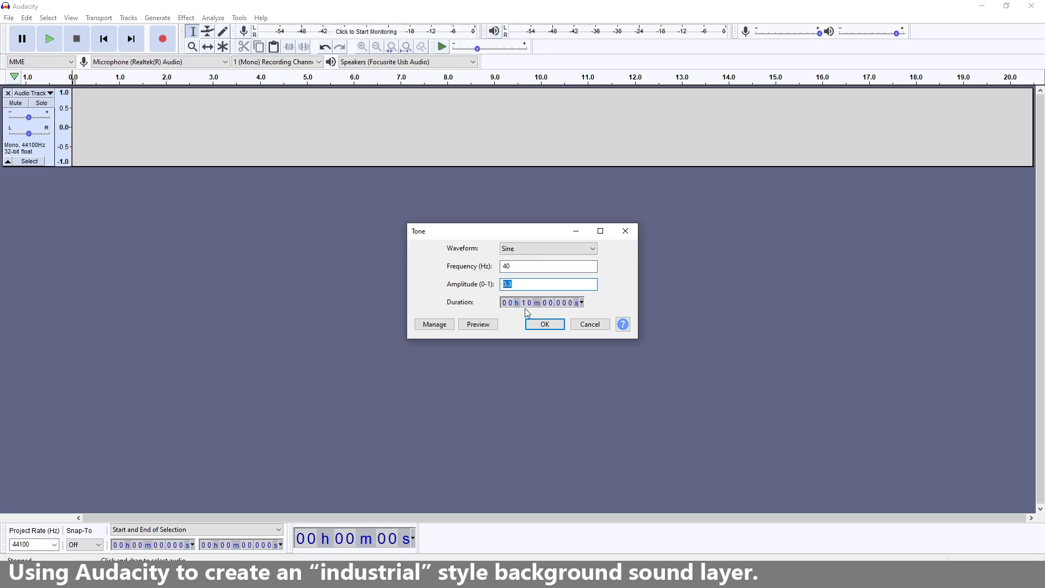
pyautogui.press('Tab')
pyautogui.click(545, 324)
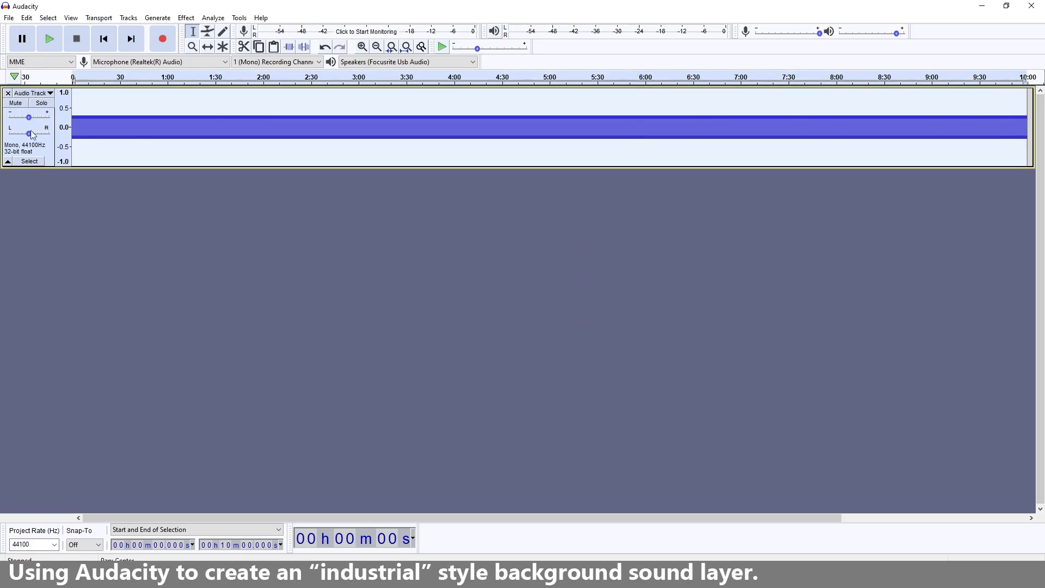
# Step: Play the generated tone from the start of the track and stop after a few seconds
pyautogui.click(106, 44)
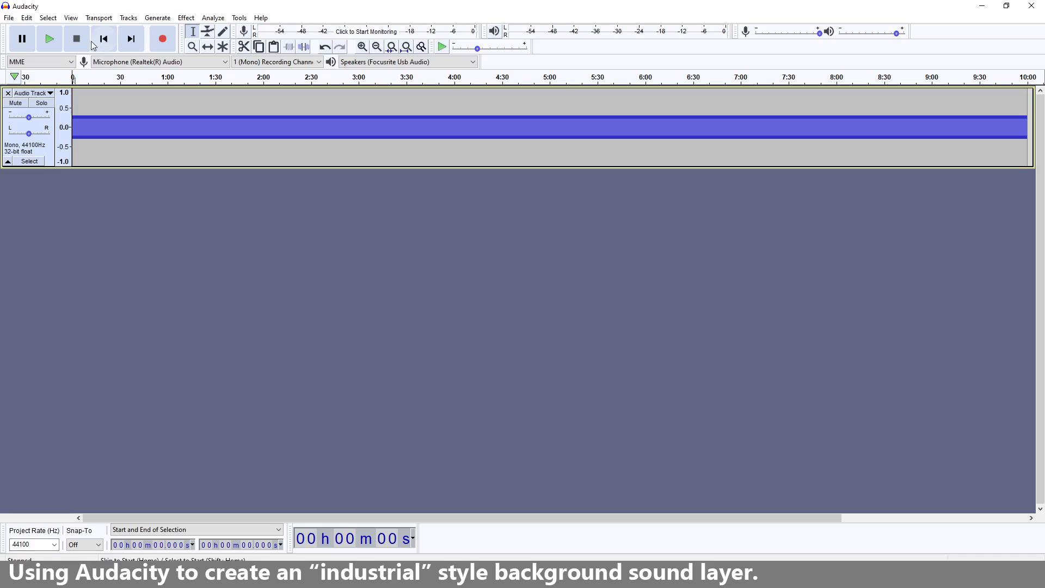
pyautogui.click(53, 42)
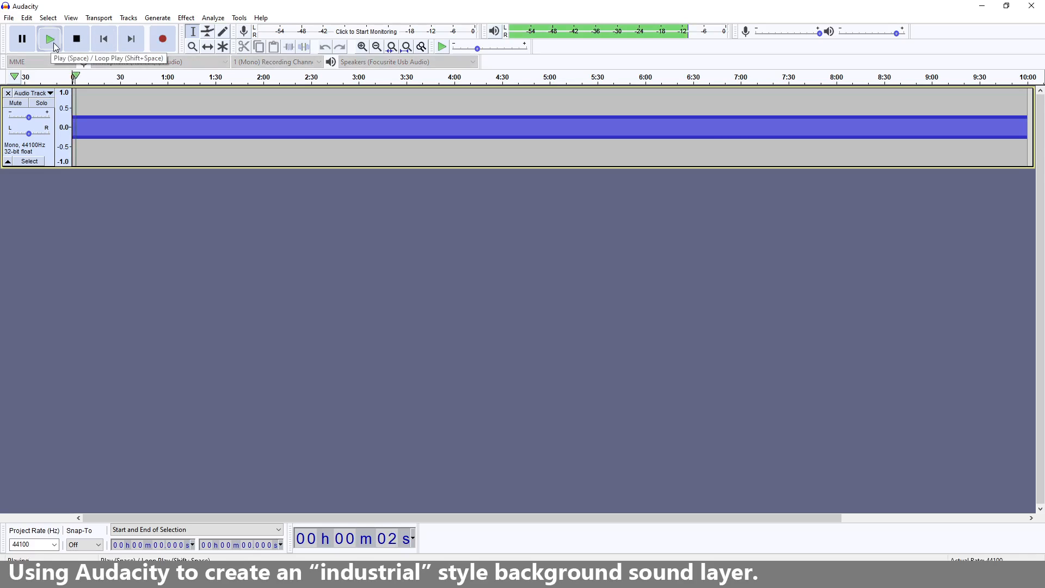
pyautogui.click(77, 40)
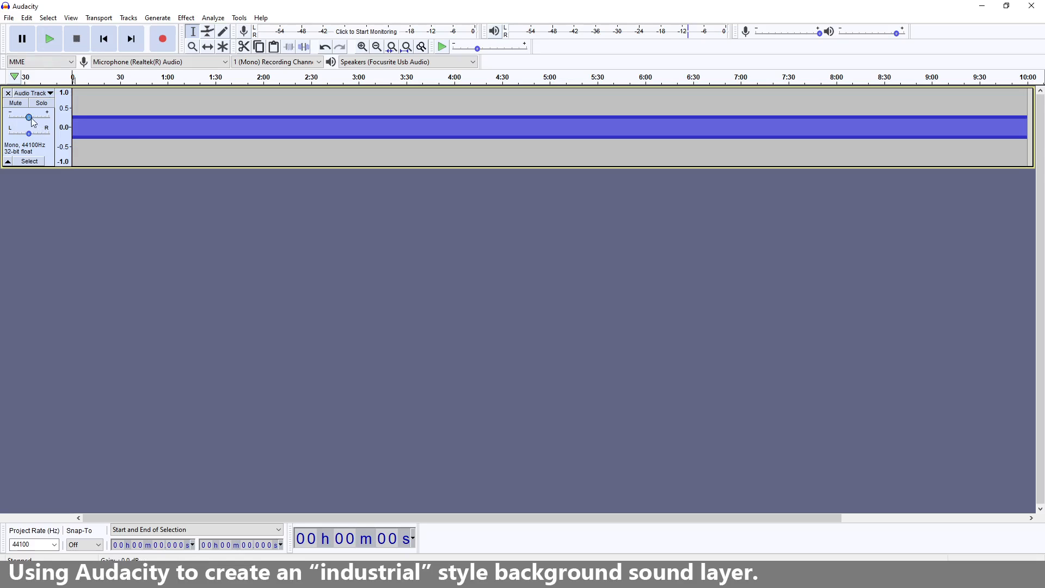
pyautogui.moveTo(31, 121)
pyautogui.click(159, 21)
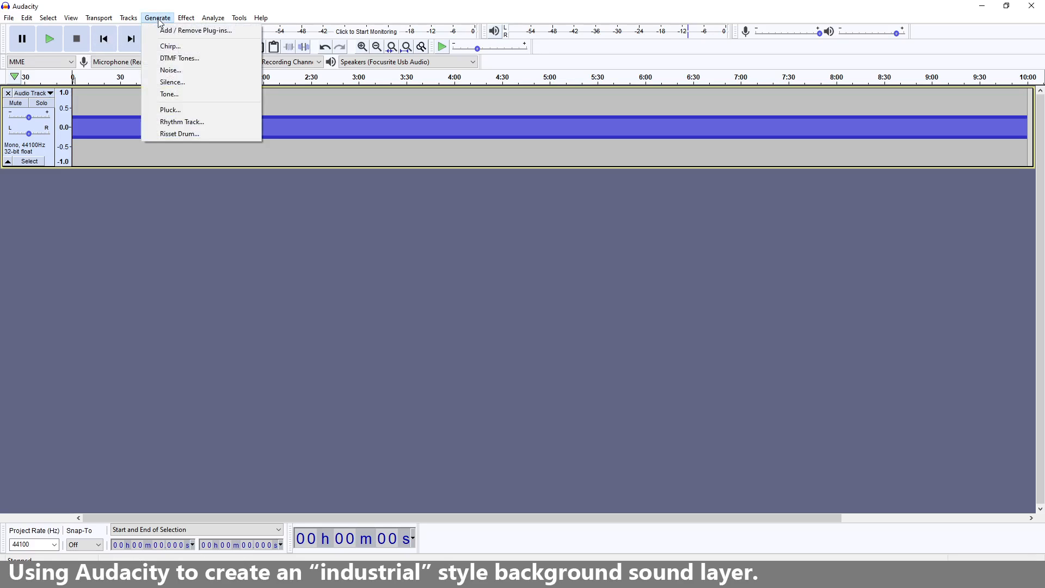
pyautogui.click(175, 93)
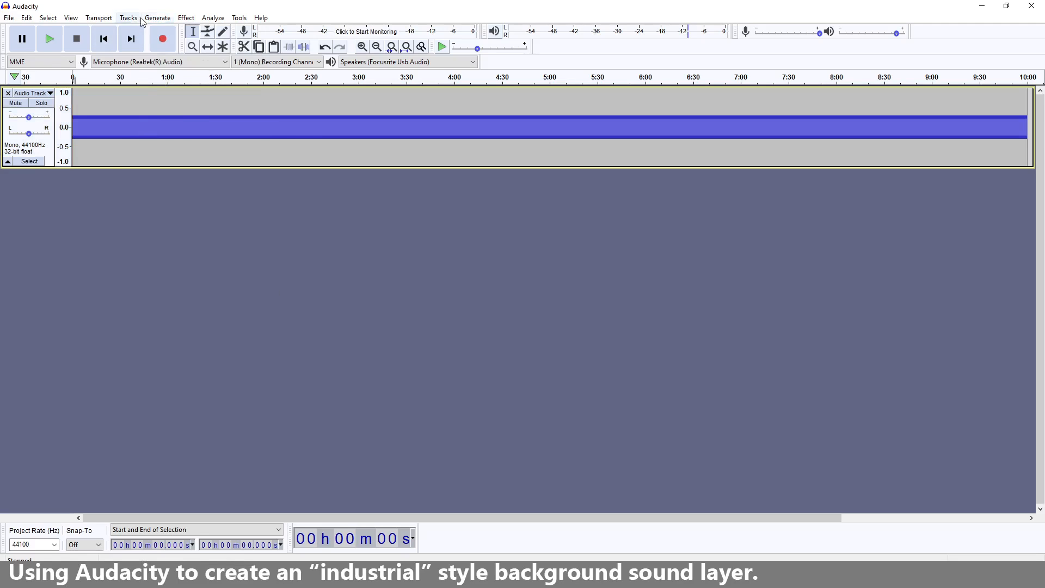
pyautogui.click(164, 23)
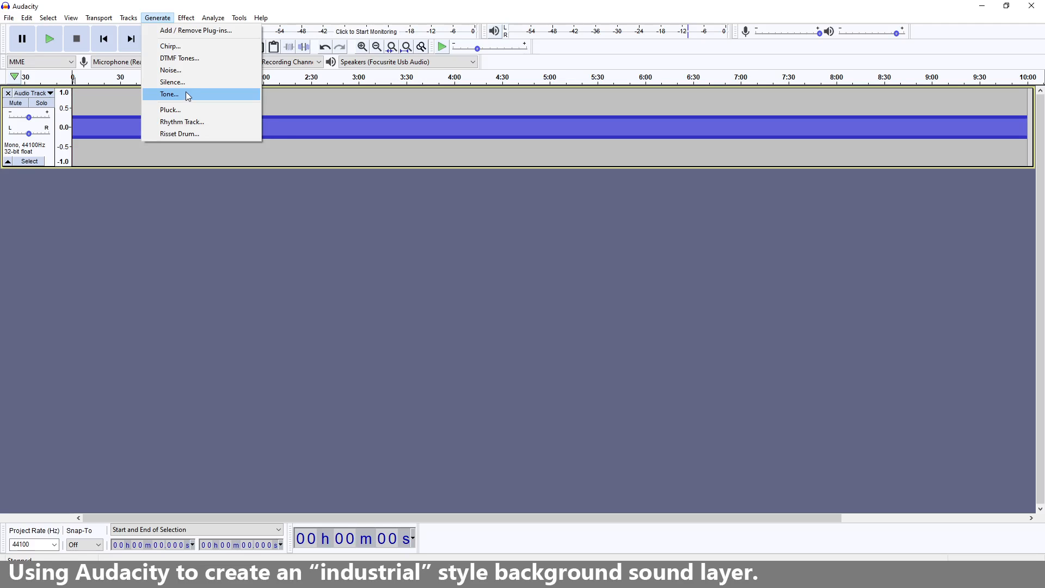
pyautogui.click(170, 95)
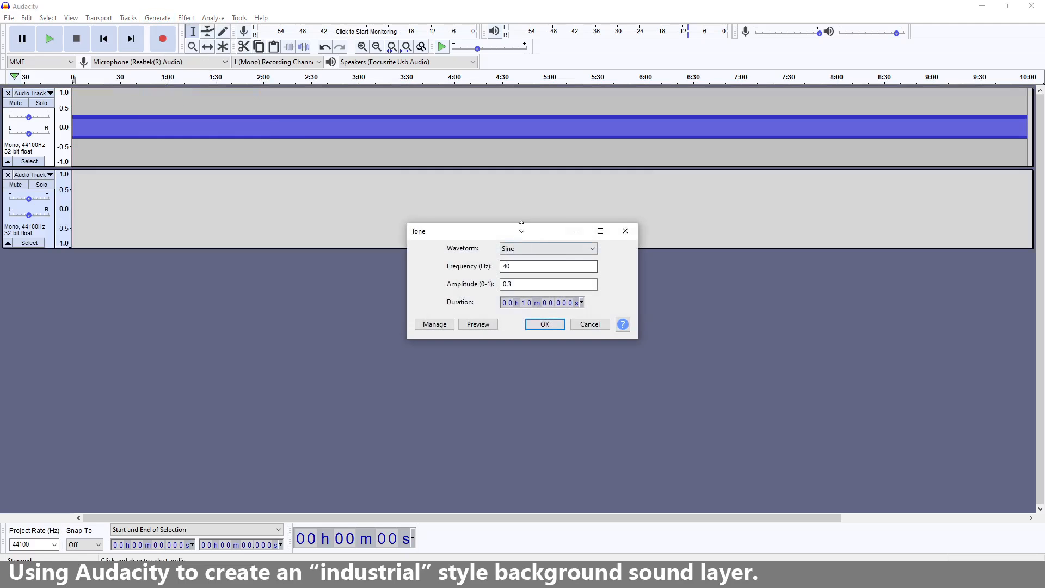
pyautogui.click(591, 324)
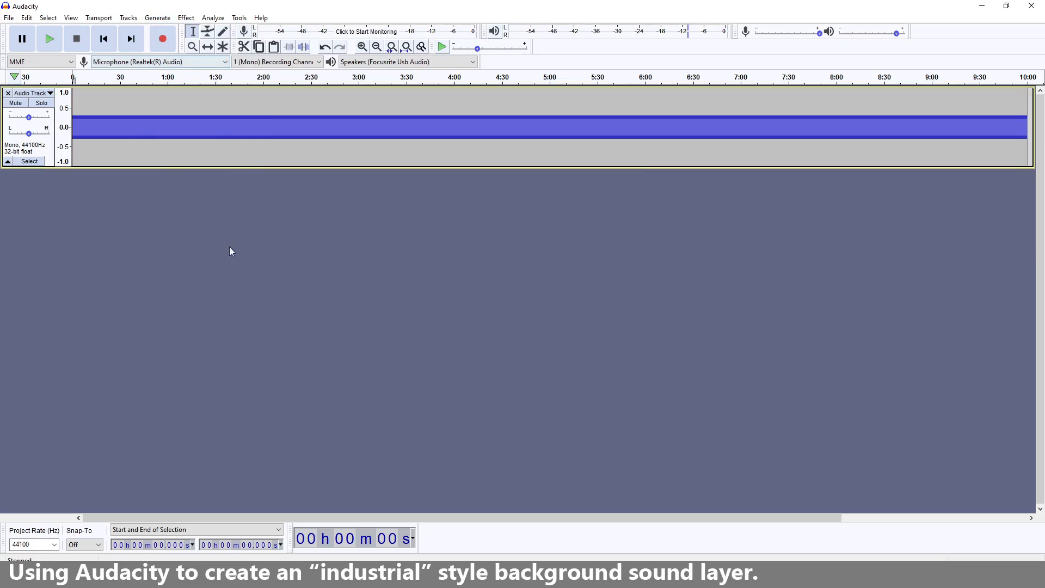
# Step: Generate a second 10-minute sine tone with a different frequency and amplitude 0.3 on its own track, matching the first track's time range
pyautogui.click(49, 150)
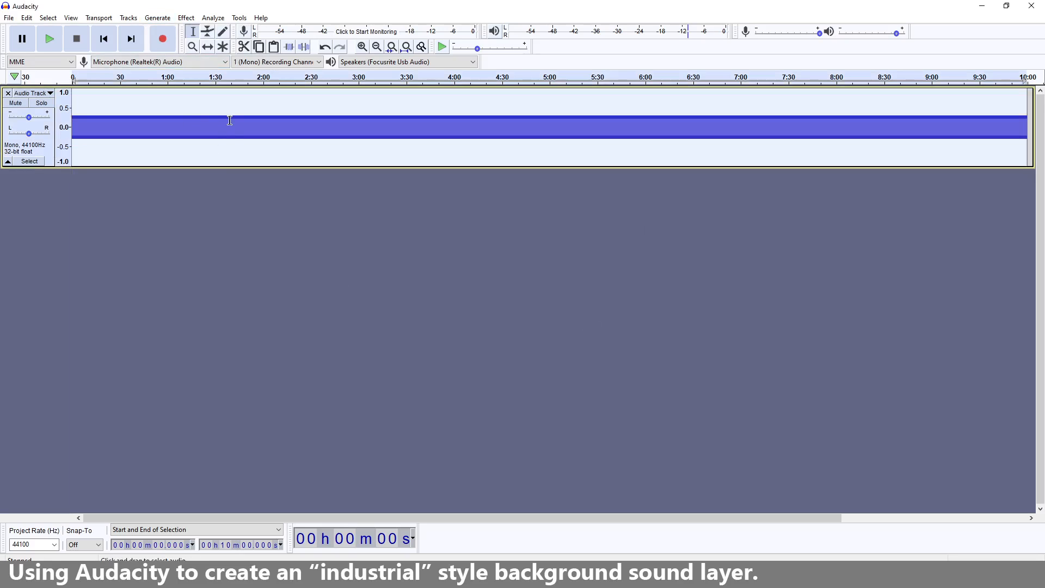
pyautogui.click(318, 218)
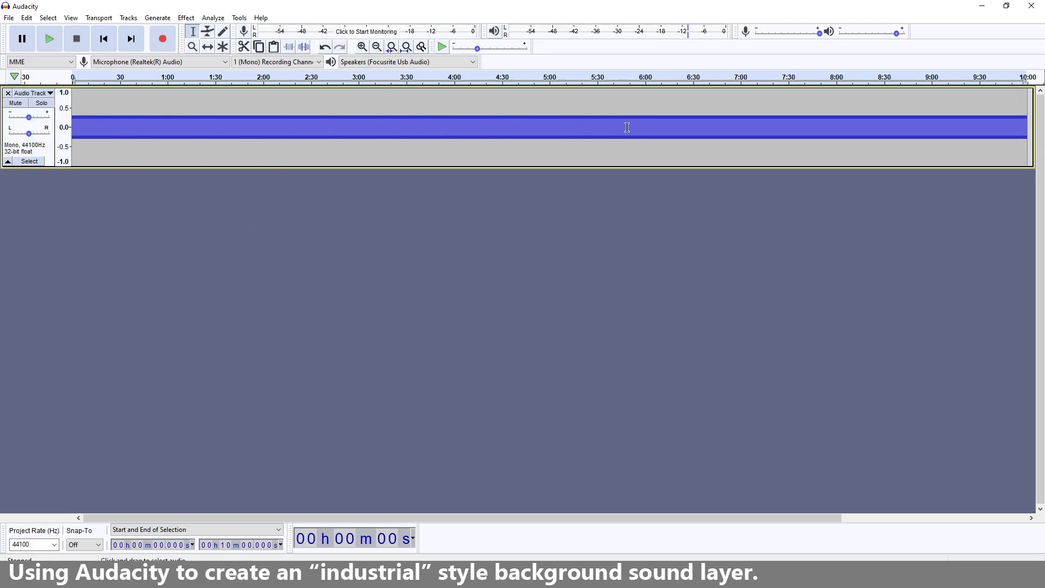
pyautogui.click(158, 18)
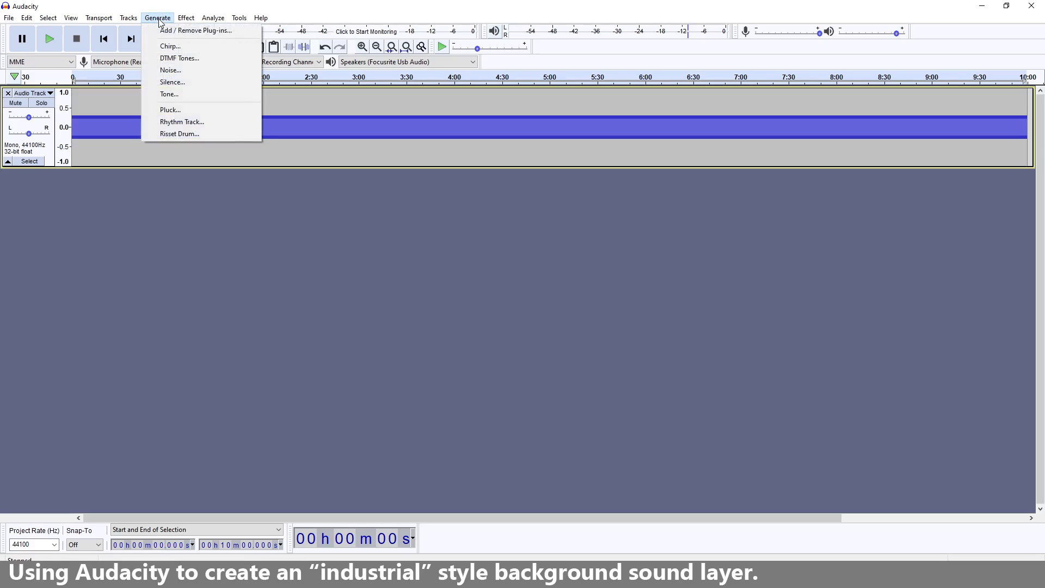
pyautogui.click(185, 95)
pyautogui.click(510, 267)
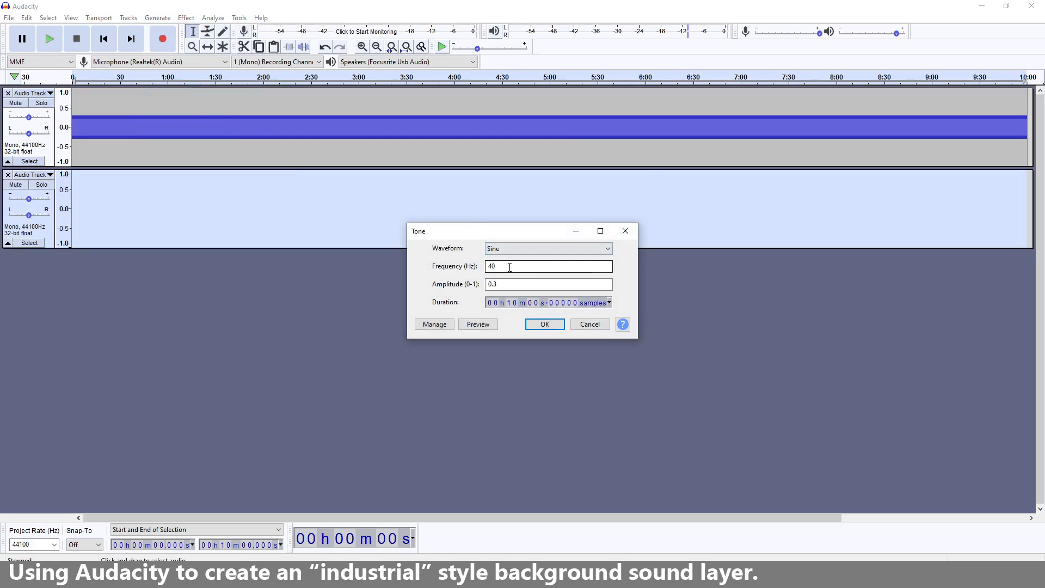
pyautogui.moveTo(511, 268); pyautogui.dragTo(488, 268)
pyautogui.click(553, 325)
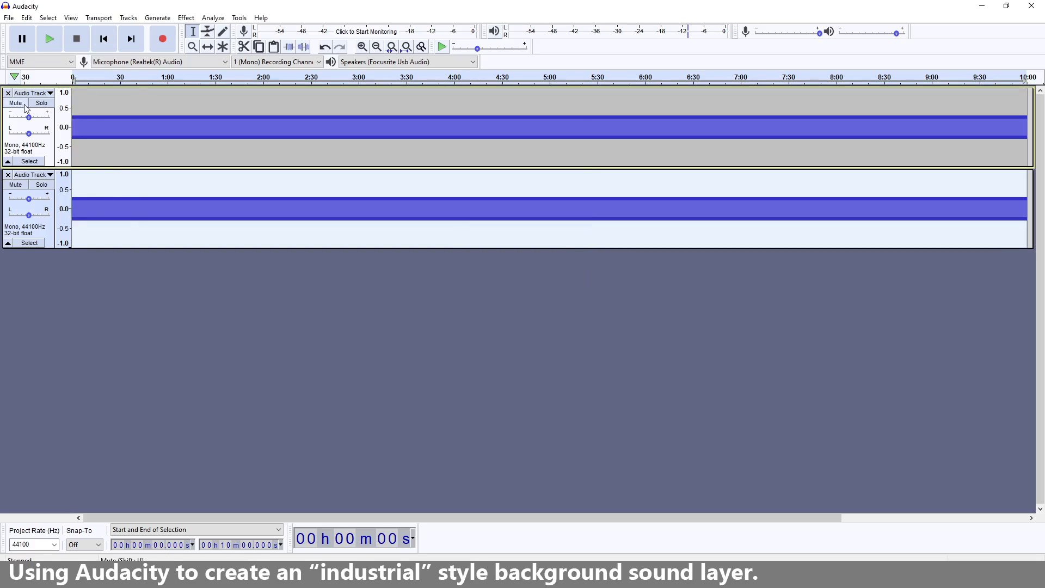
# Step: Solo the first tone track and then the second, playing each briefly to hear it alone
pyautogui.click(41, 103)
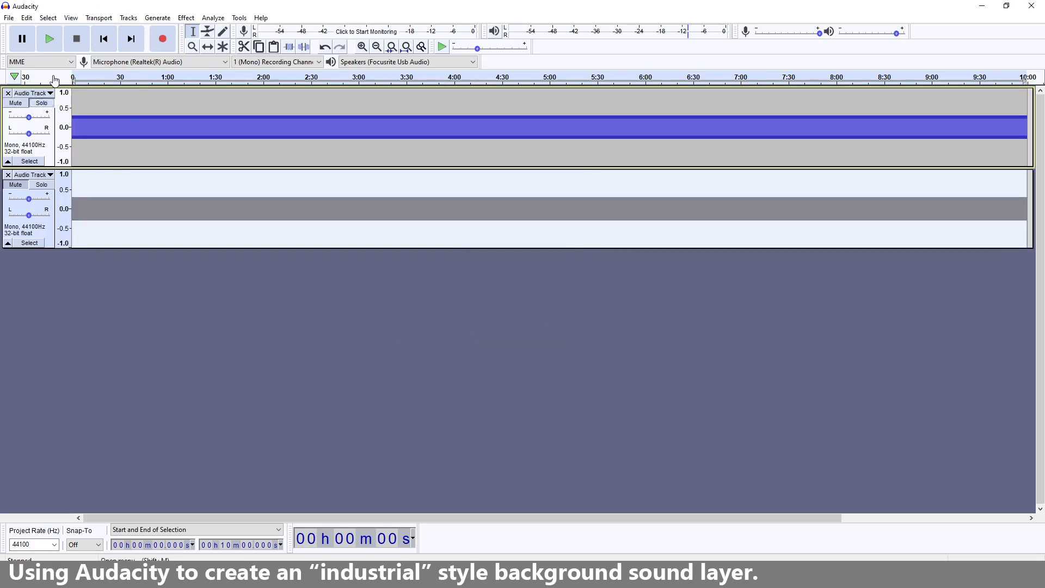
pyautogui.click(50, 42)
pyautogui.click(74, 47)
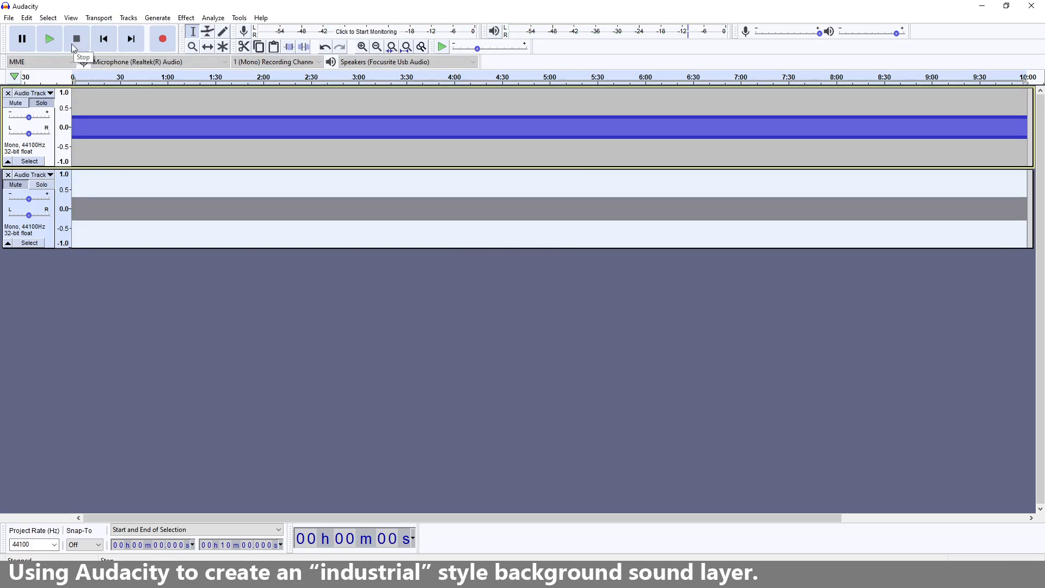
pyautogui.click(41, 185)
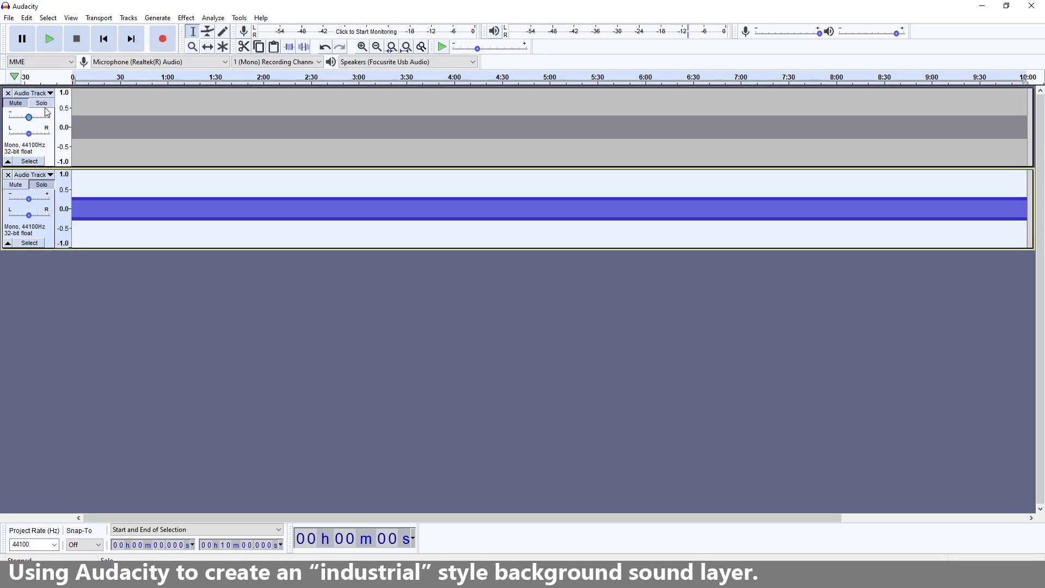
pyautogui.click(50, 41)
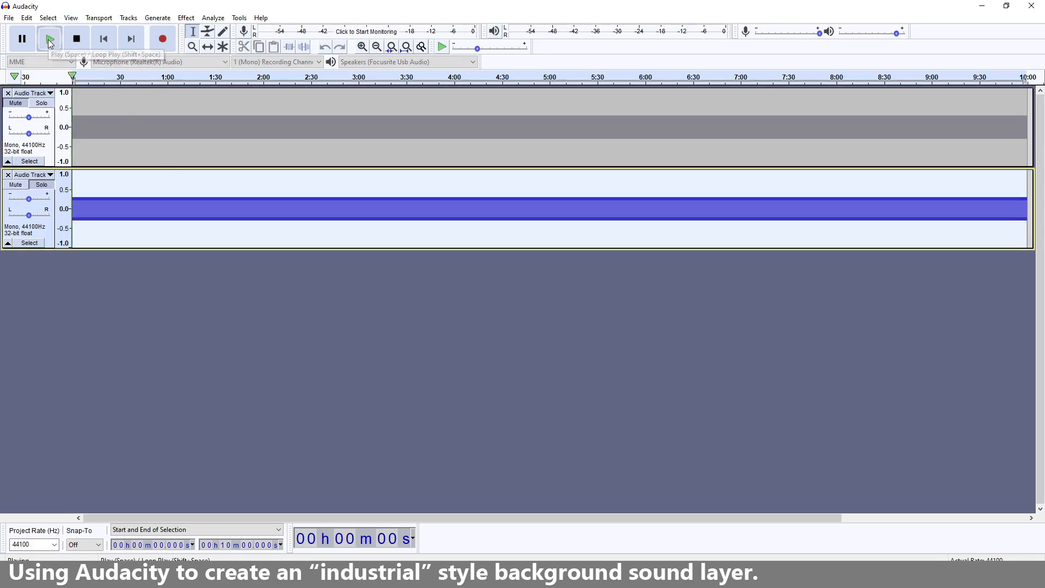
pyautogui.click(77, 39)
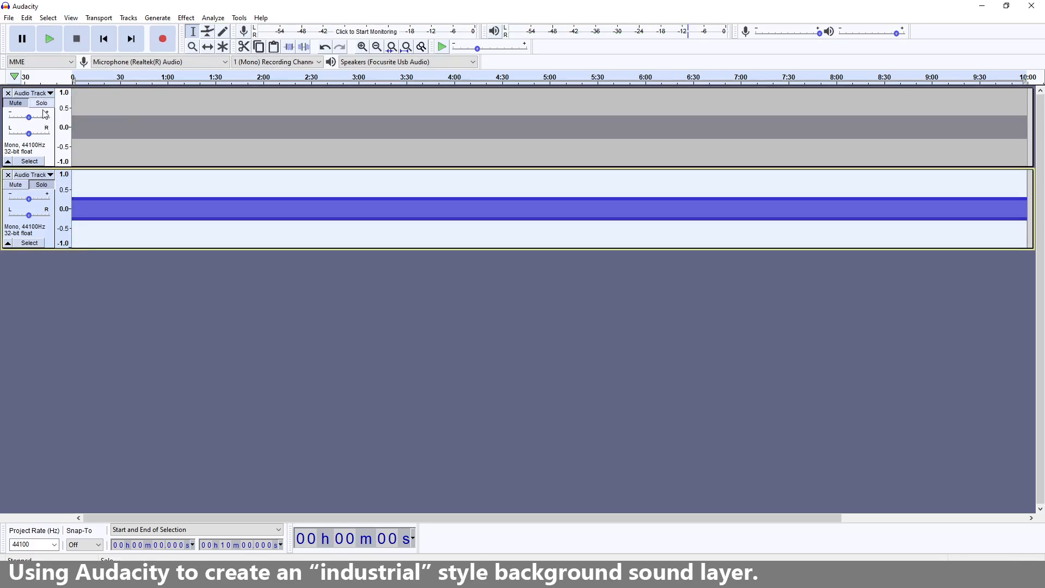
# Step: Turn off solo and play both tone tracks together twice to hear how they combine
pyautogui.click(44, 185)
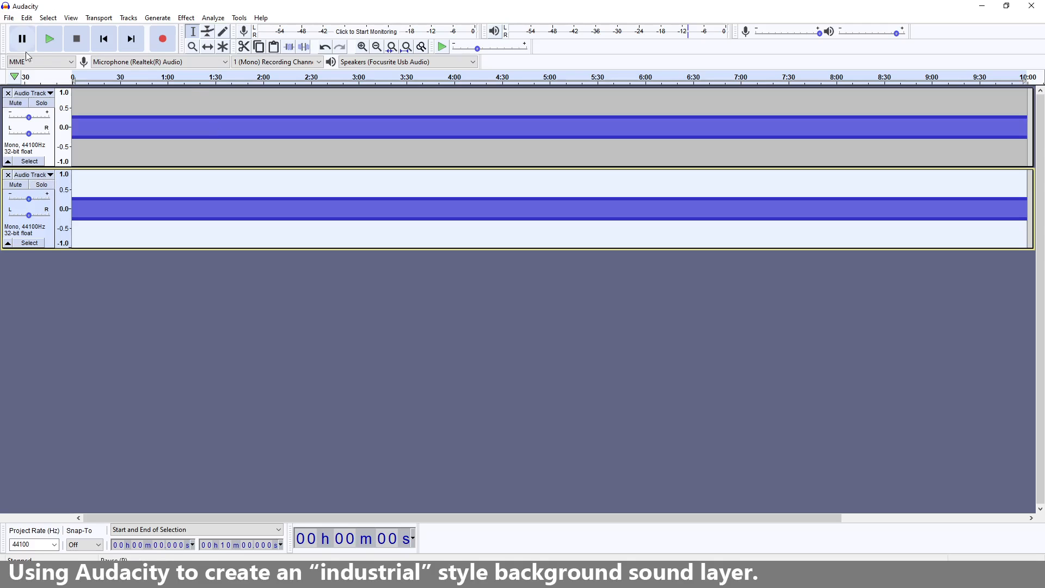
pyautogui.click(50, 40)
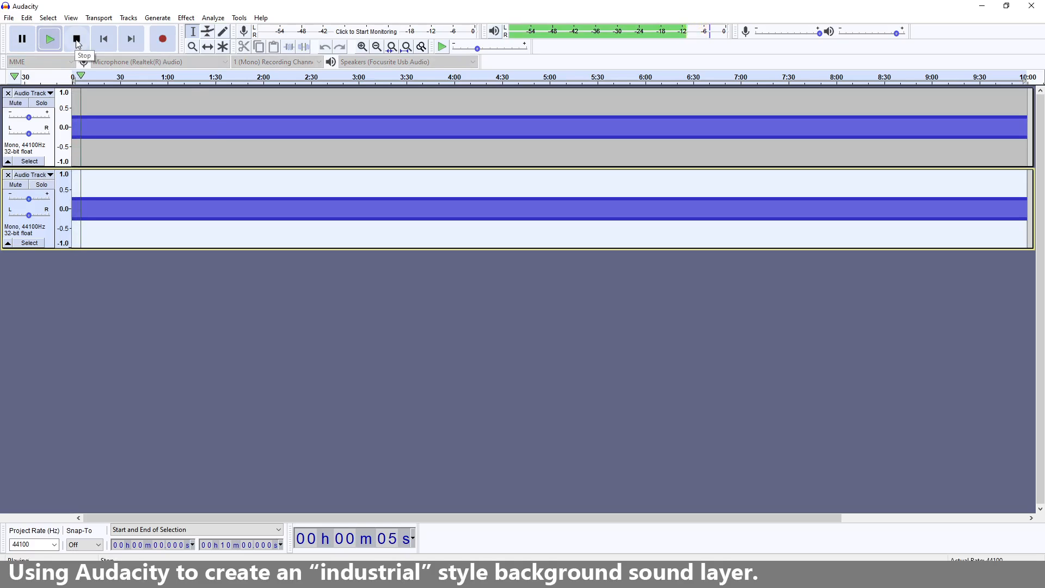
pyautogui.click(77, 41)
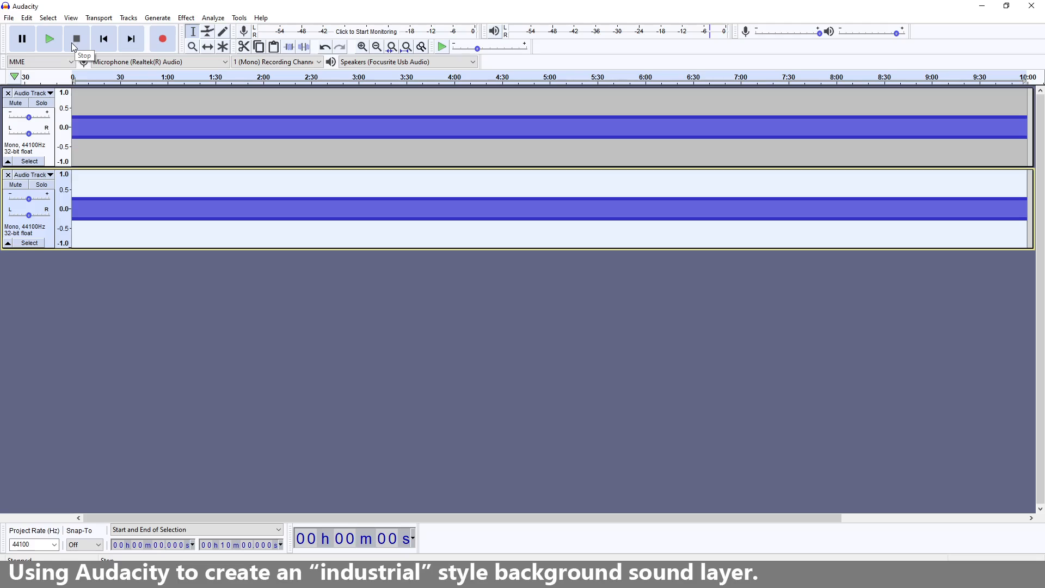
pyautogui.click(50, 38)
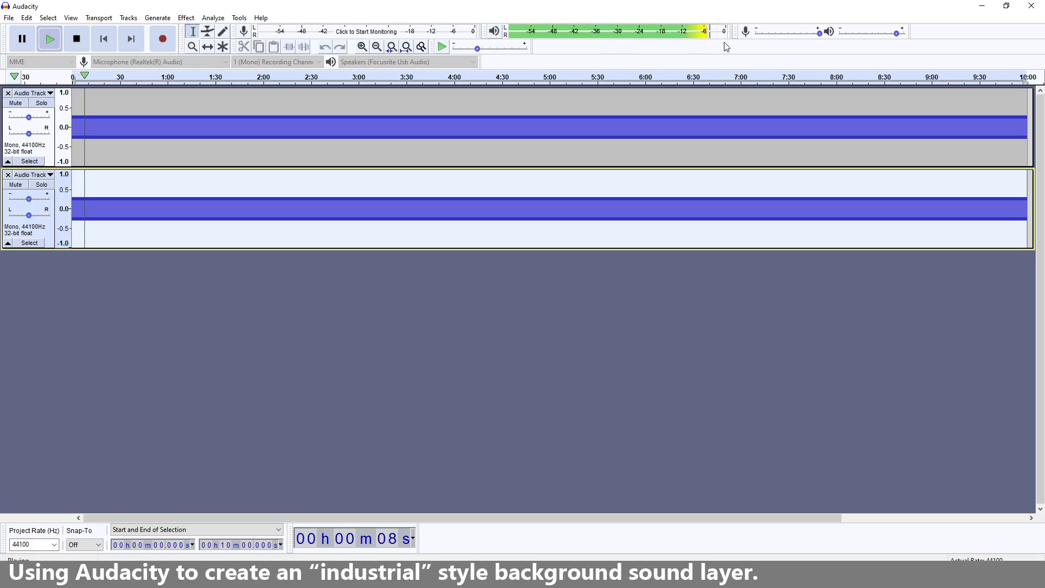
pyautogui.click(76, 38)
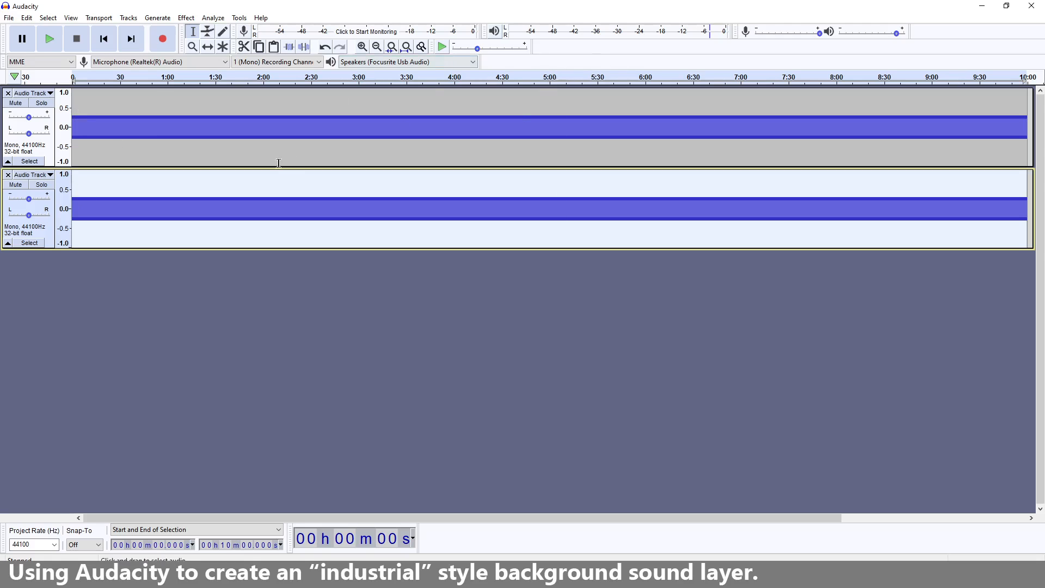
# Step: Replace the second tone track with a 10-minute sine tone at 38.3 Hz and amplitude 0.3
pyautogui.click(8, 175)
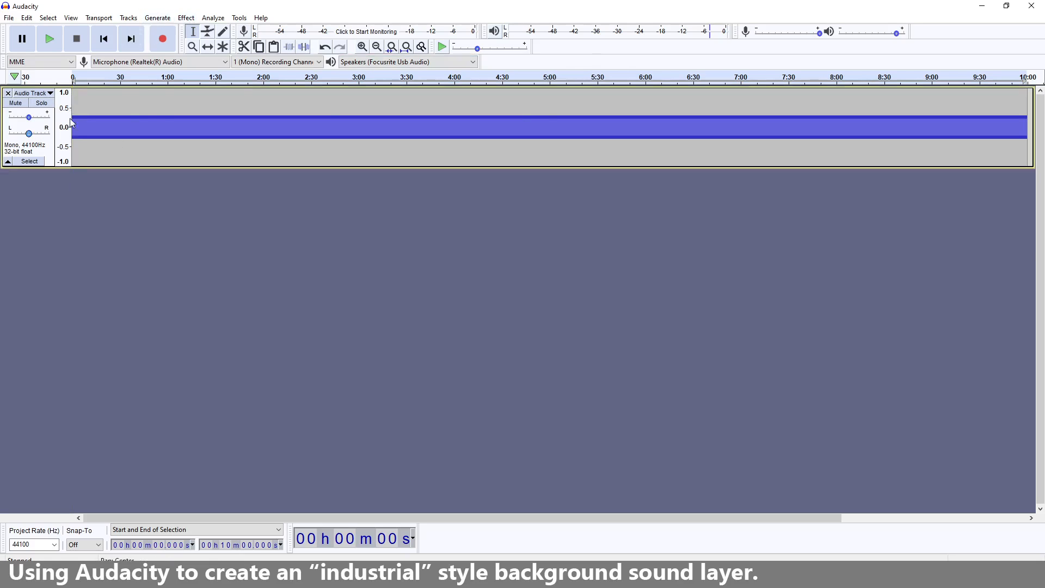
pyautogui.click(166, 20)
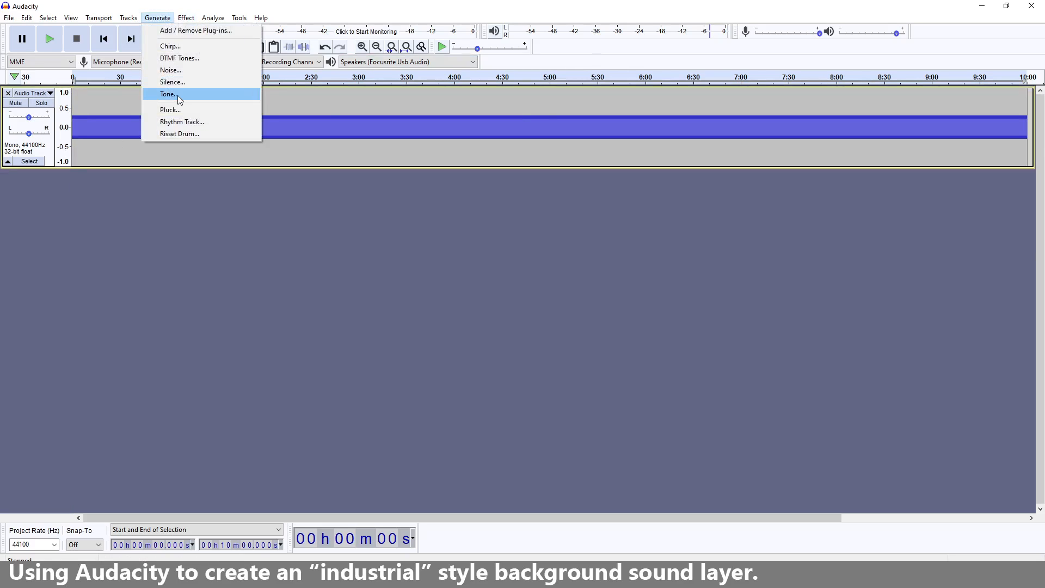
pyautogui.click(177, 95)
pyautogui.doubleClick(511, 269)
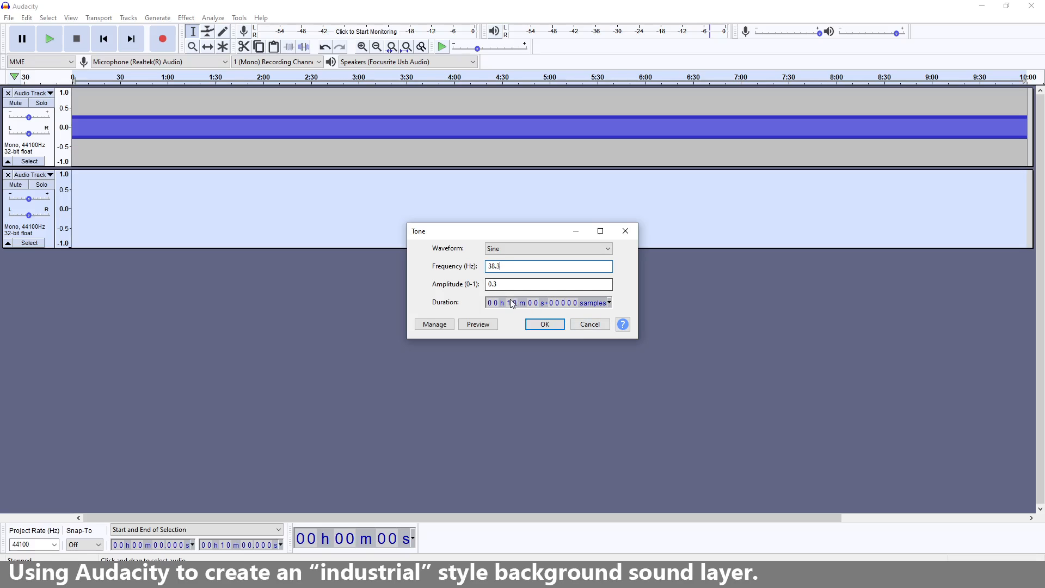
pyautogui.click(542, 326)
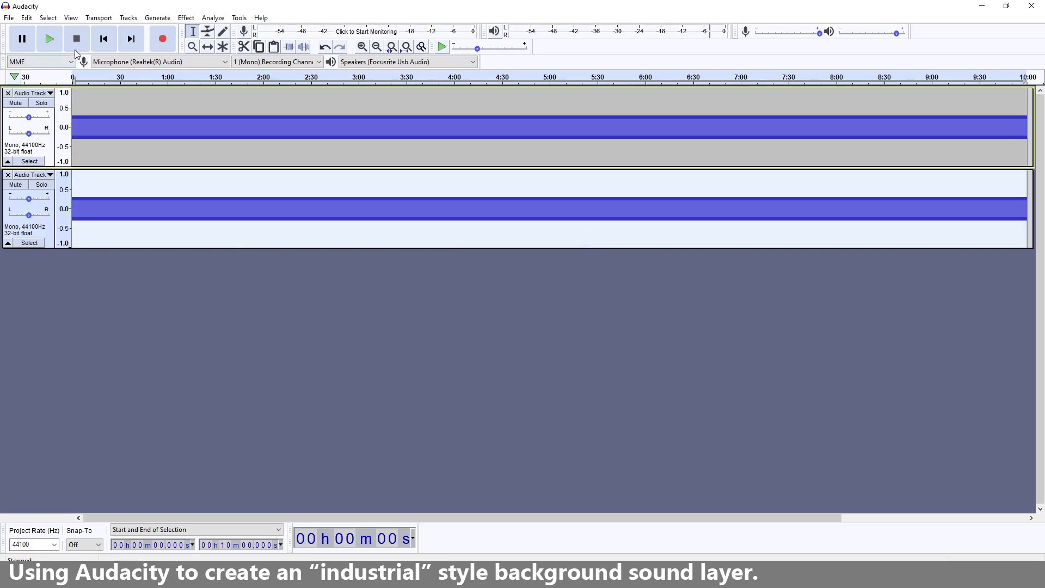
# Step: Play both tone tracks together from the start to hear how the 38.3 Hz tone combines with the first
pyautogui.click(50, 39)
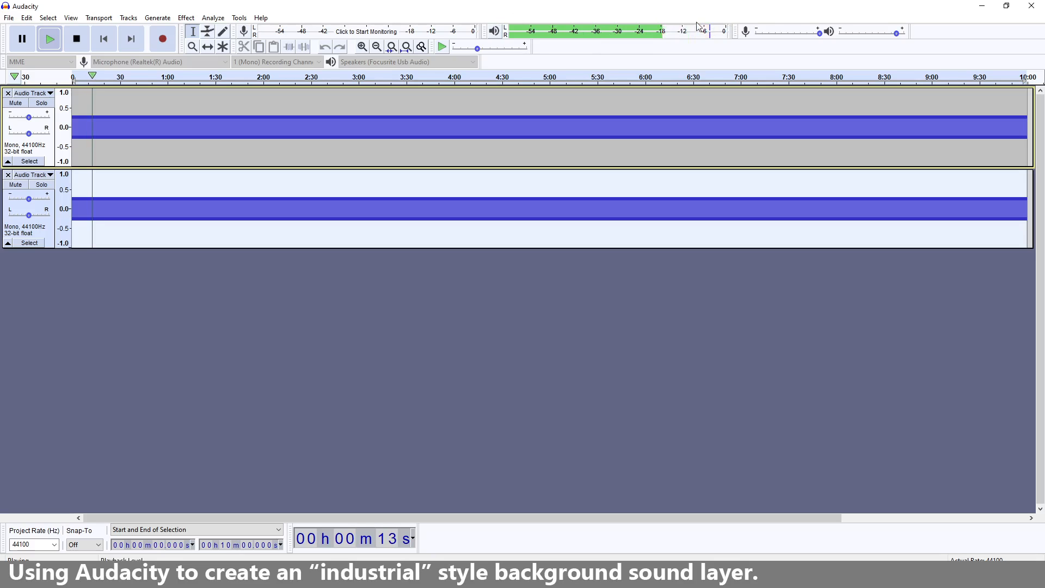
pyautogui.click(76, 39)
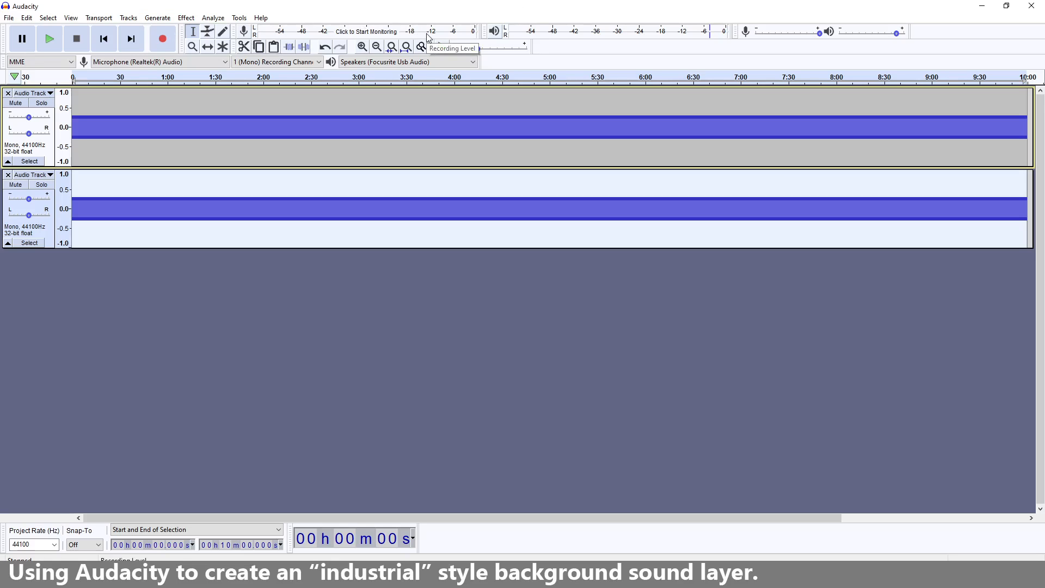
pyautogui.click(162, 20)
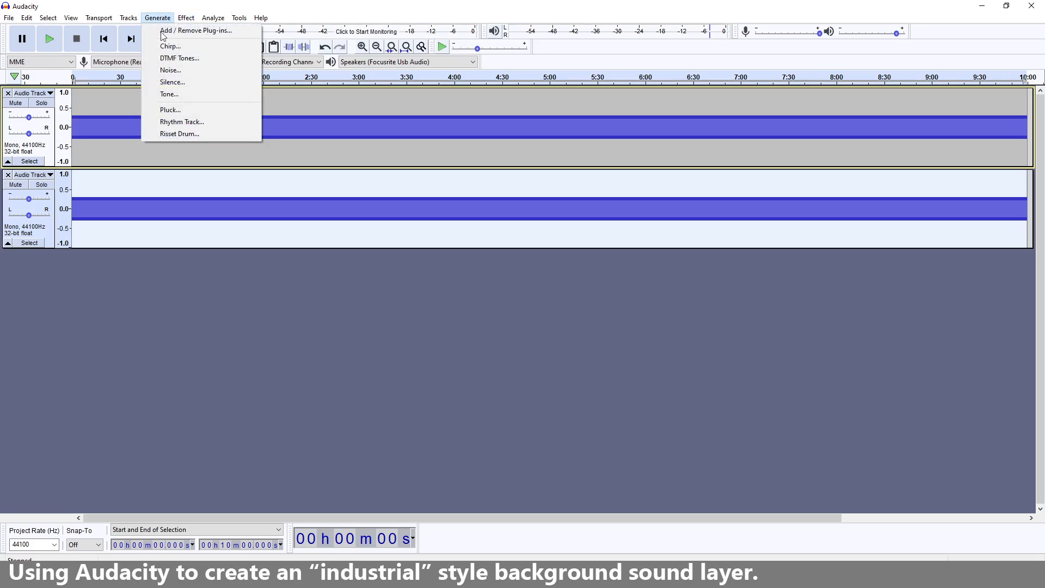
pyautogui.click(171, 94)
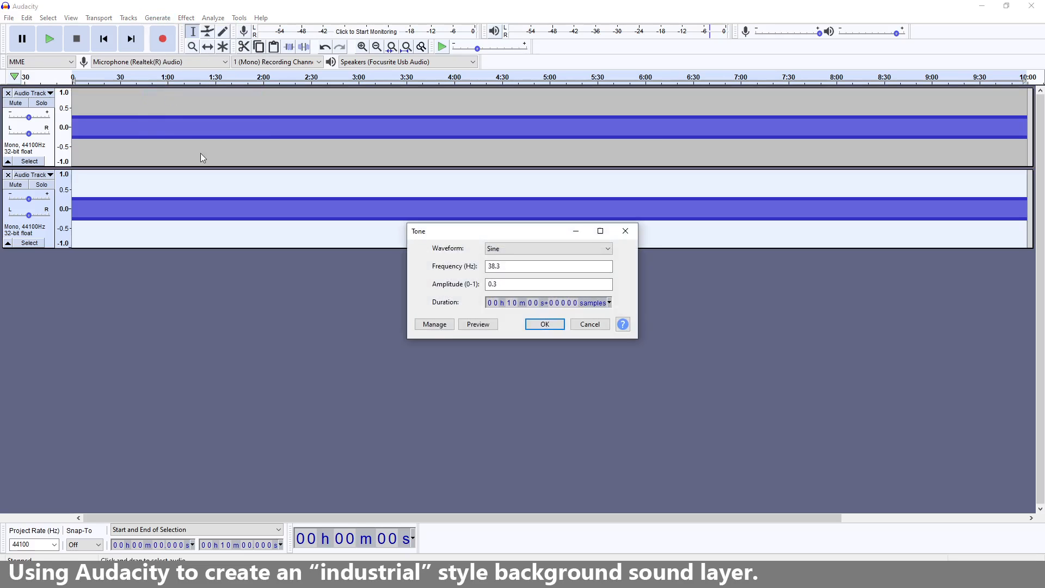
pyautogui.click(601, 326)
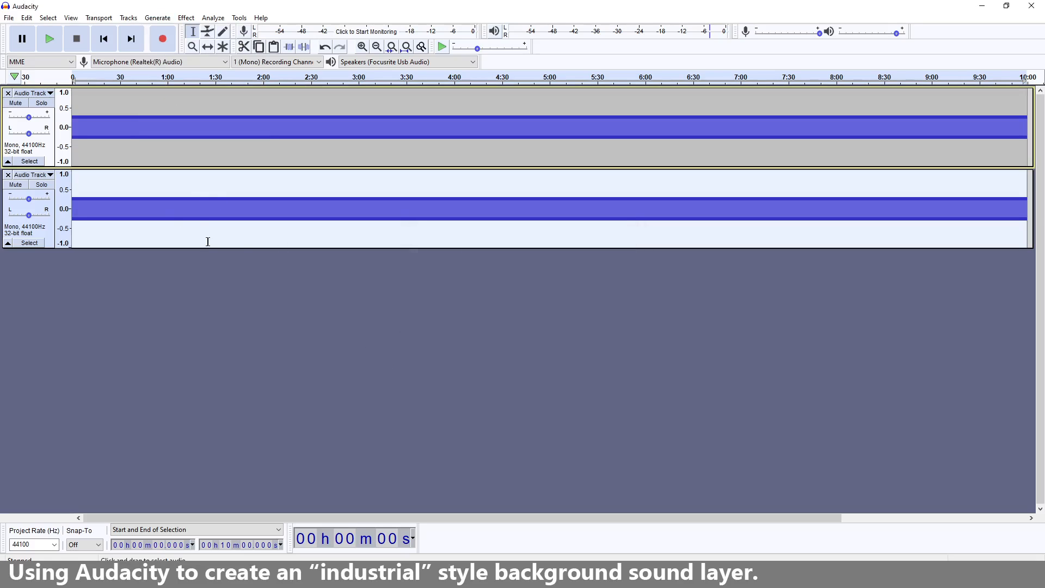
# Step: Generate a third 10-minute sine tone with a different frequency and amplitude 0.3 on its own new track
pyautogui.click(229, 312)
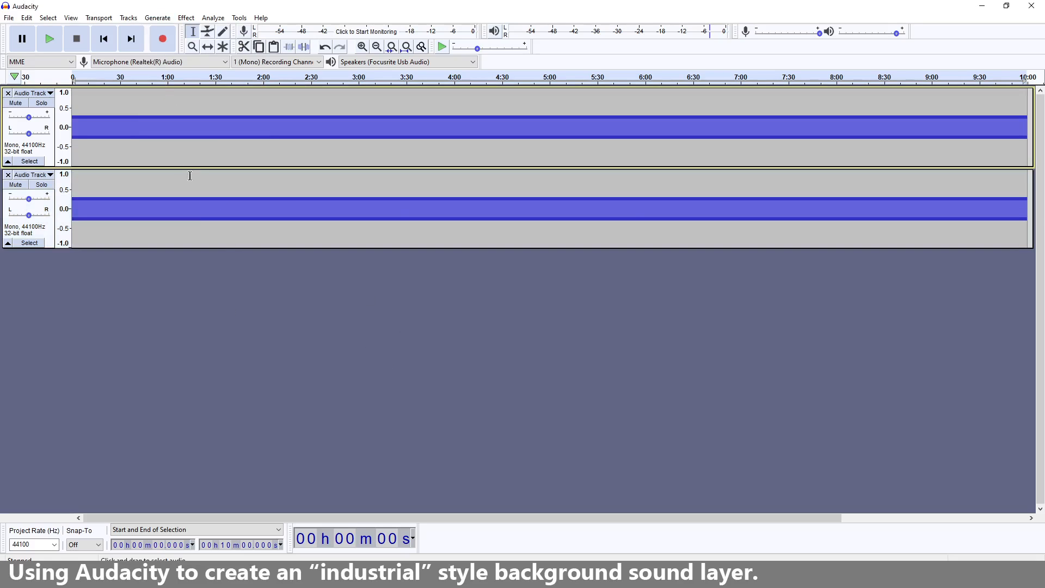
pyautogui.click(156, 19)
pyautogui.click(179, 91)
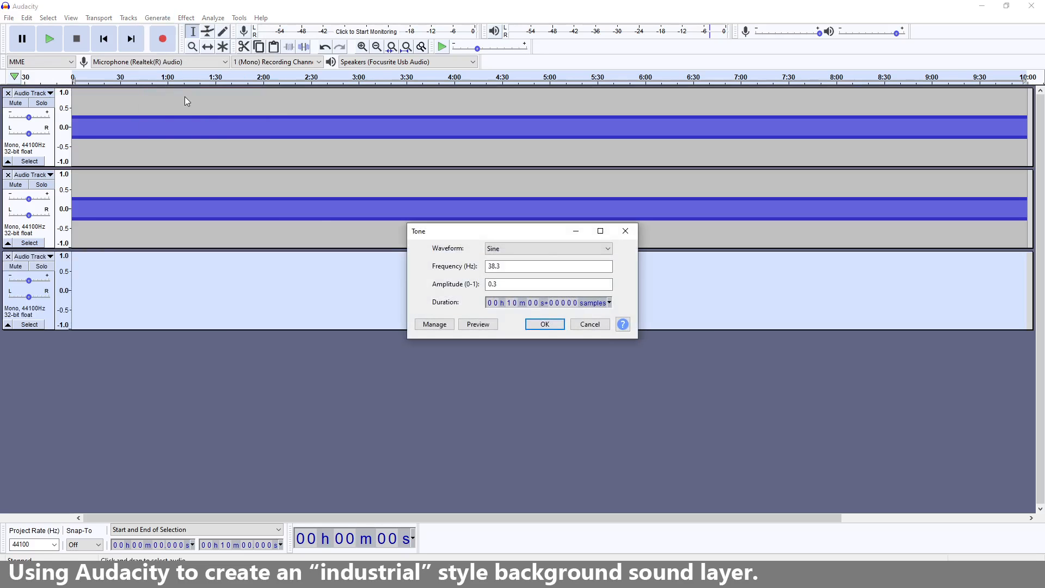
pyautogui.click(536, 266)
pyautogui.click(545, 325)
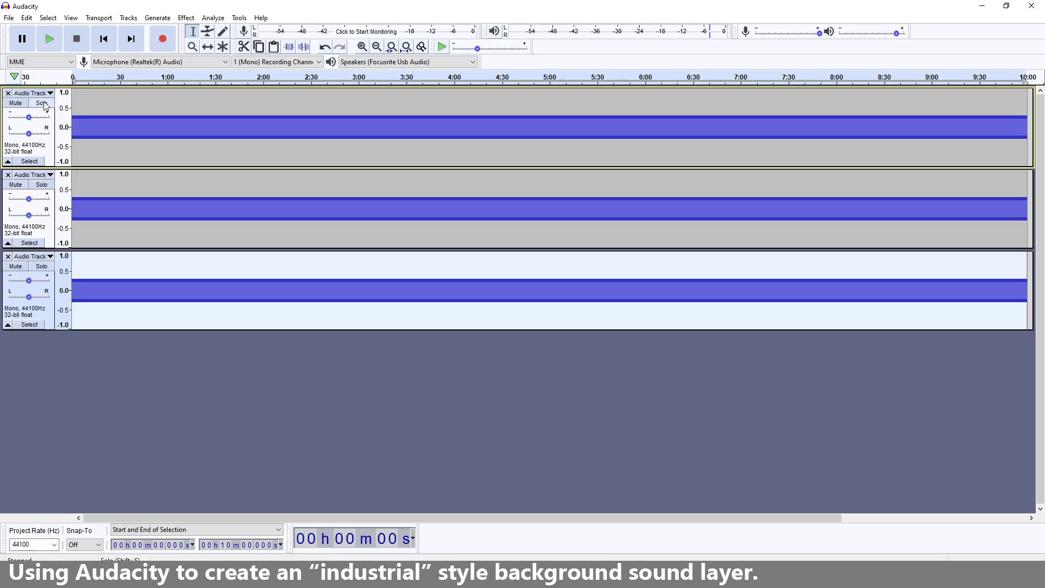
# Step: Play all three tone tracks together and check the combined playback level
pyautogui.click(50, 41)
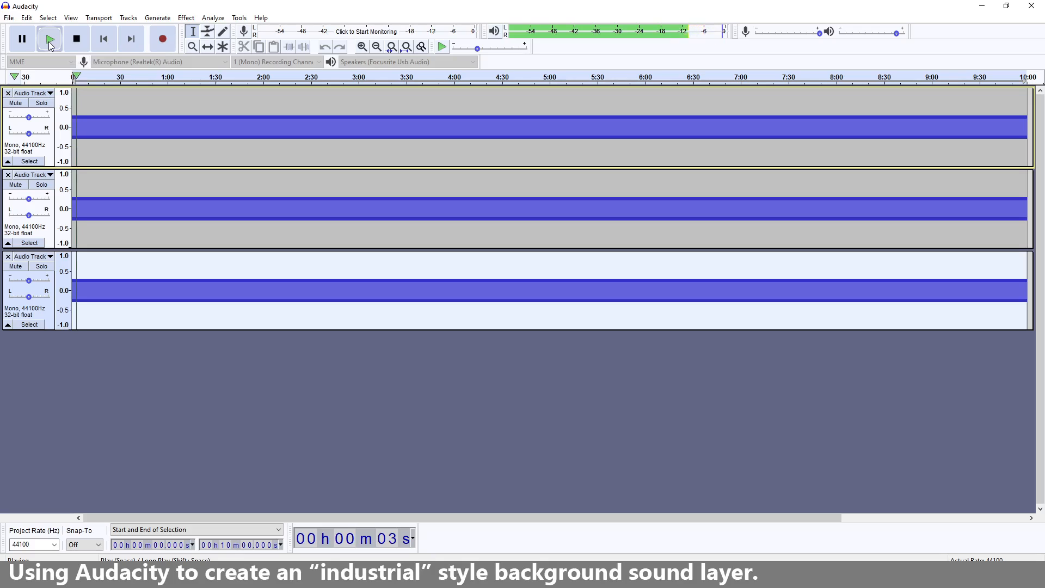
pyautogui.click(78, 42)
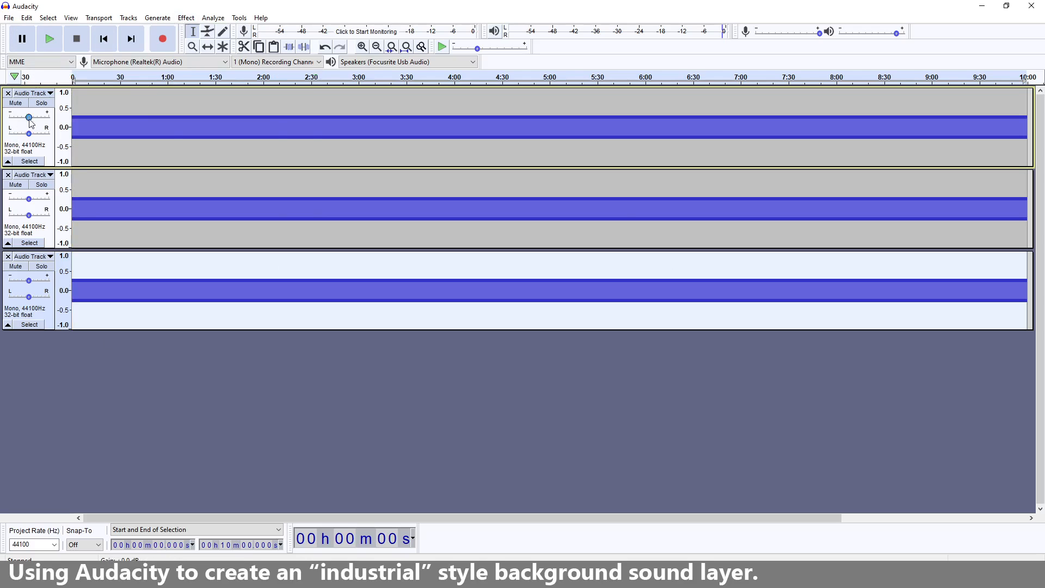
# Step: Lower the gain of all three tone tracks by an equal amount and play the mix briefly
pyautogui.moveTo(30, 119); pyautogui.dragTo(17, 121)
pyautogui.moveTo(27, 200); pyautogui.dragTo(20, 205)
pyautogui.moveTo(29, 281); pyautogui.dragTo(22, 281)
pyautogui.click(48, 39)
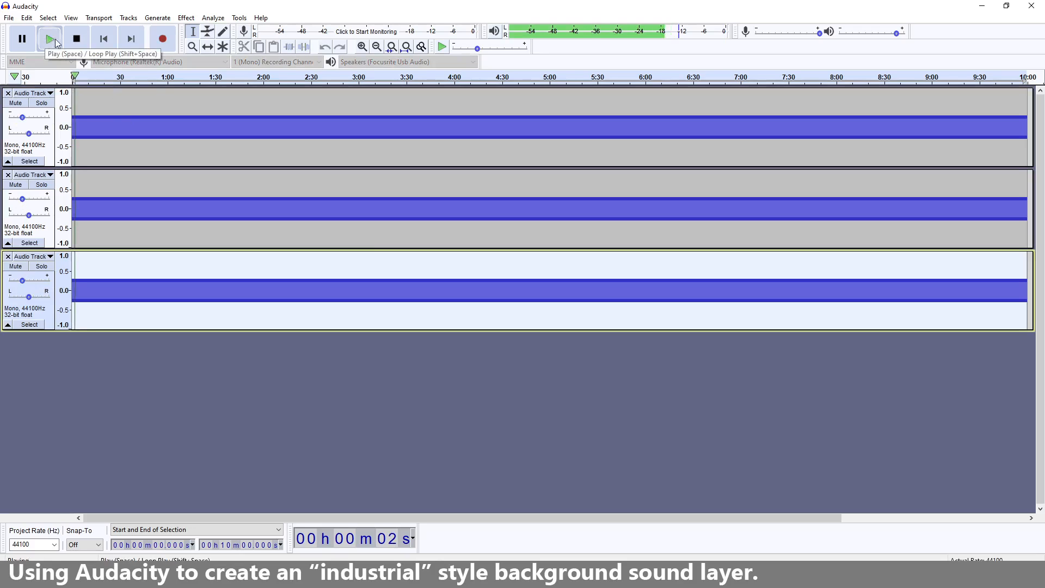
pyautogui.click(76, 39)
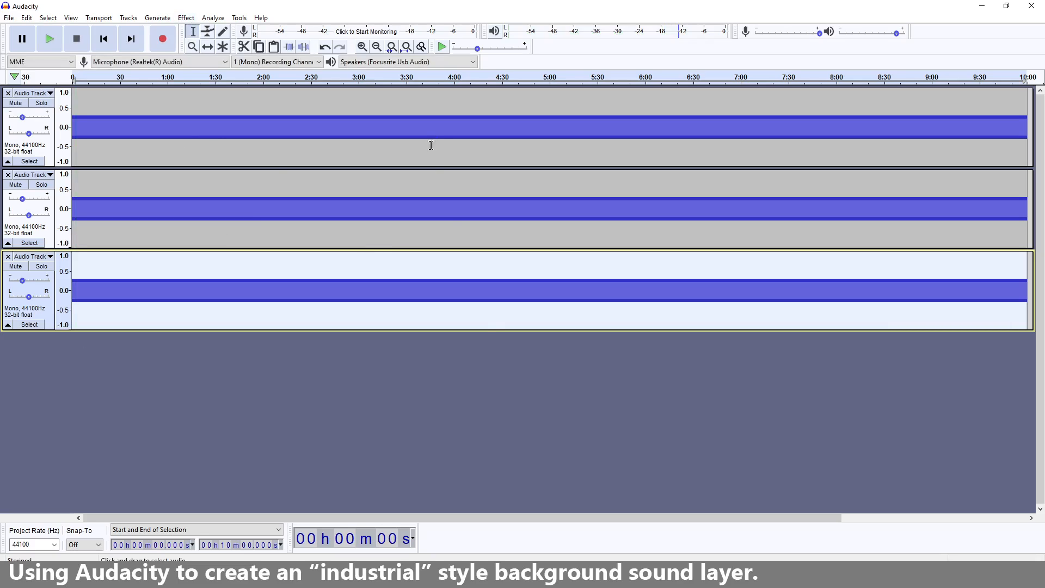
# Step: Generate 10 minutes of Brownian noise with amplitude 0.8 on a new fourth track
pyautogui.click(488, 398)
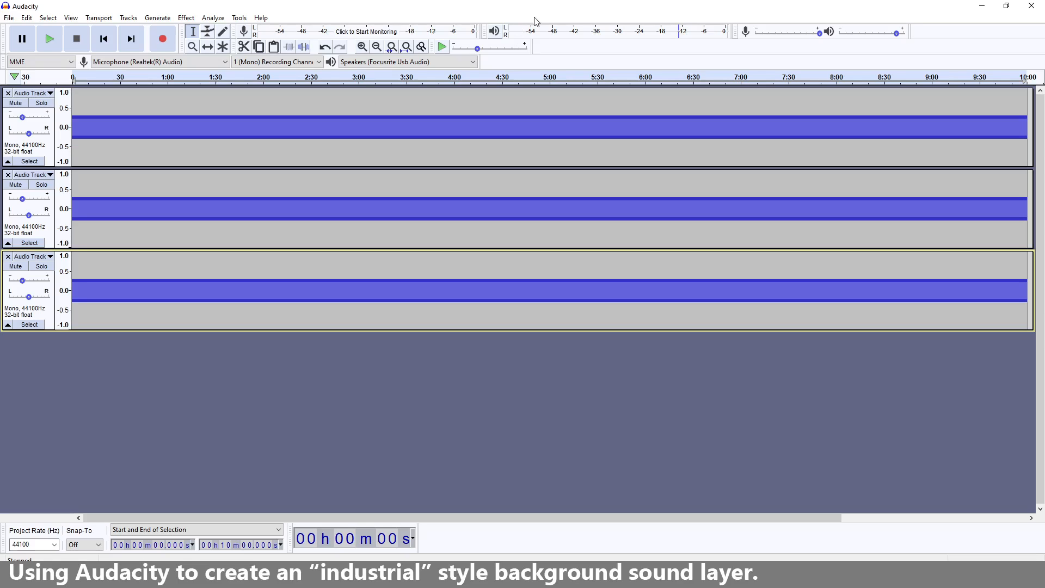
pyautogui.click(163, 22)
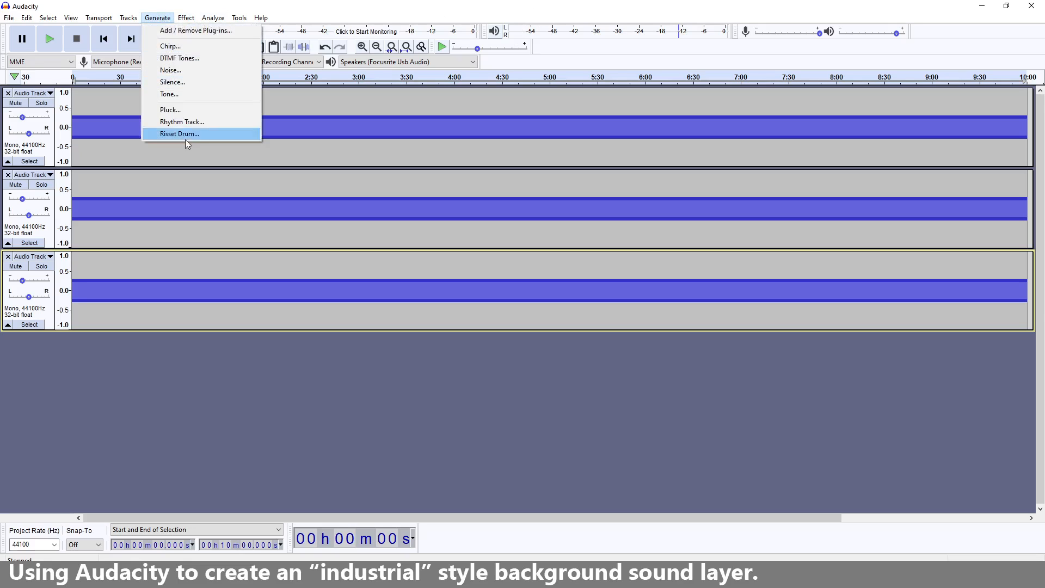
pyautogui.click(184, 72)
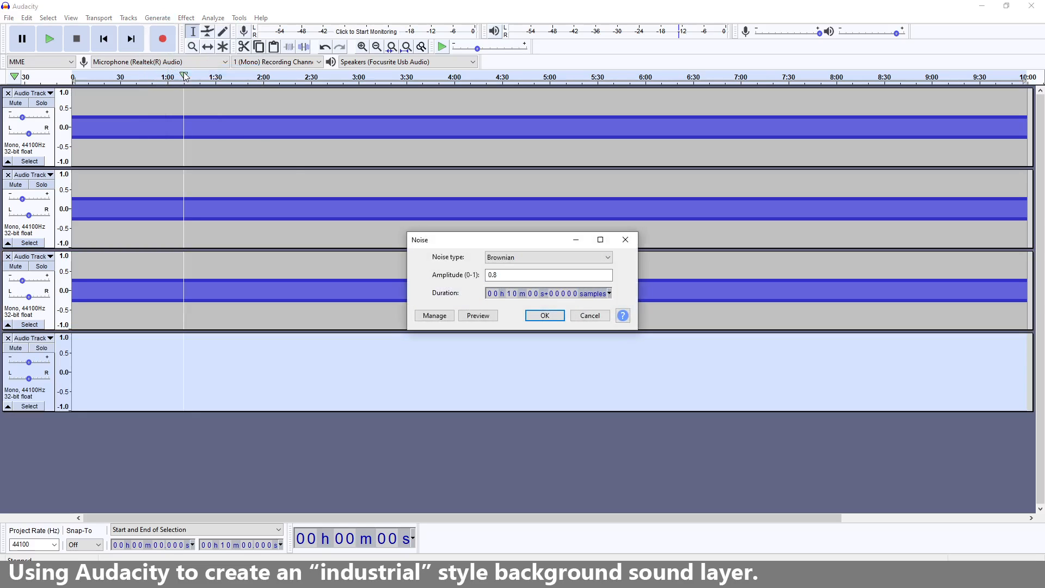
pyautogui.click(537, 256)
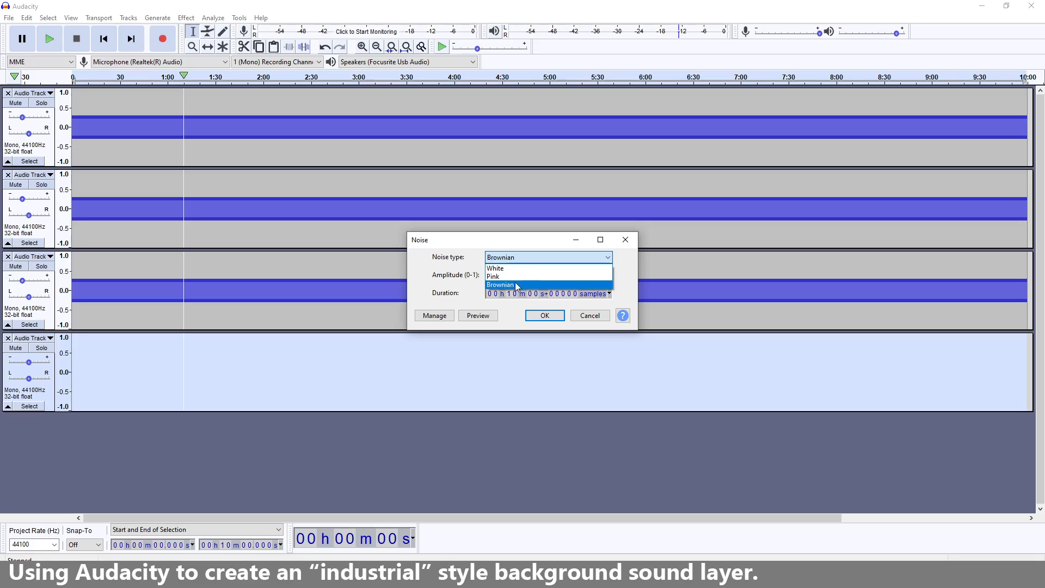
pyautogui.click(515, 285)
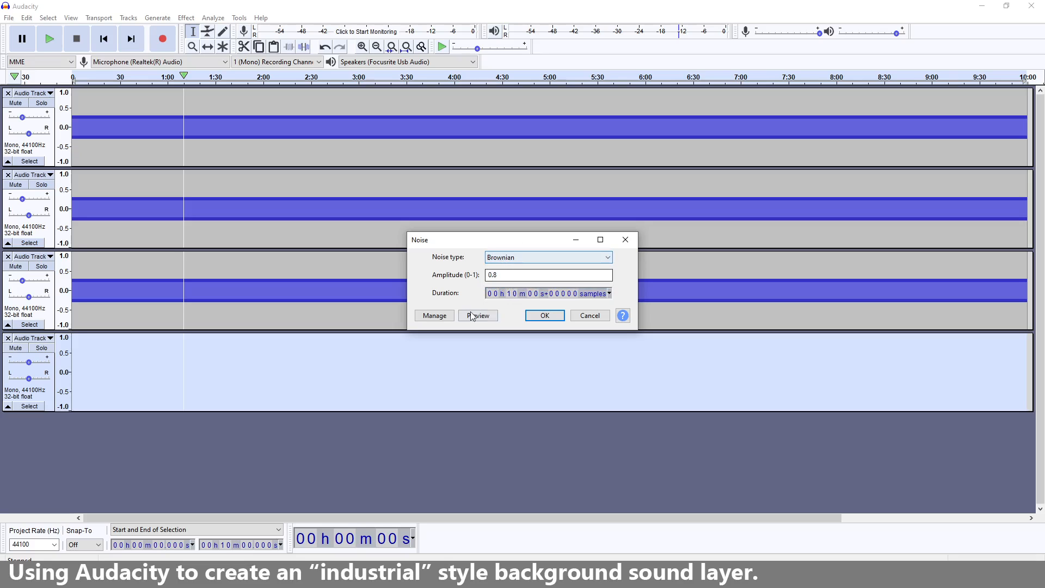
pyautogui.click(514, 276)
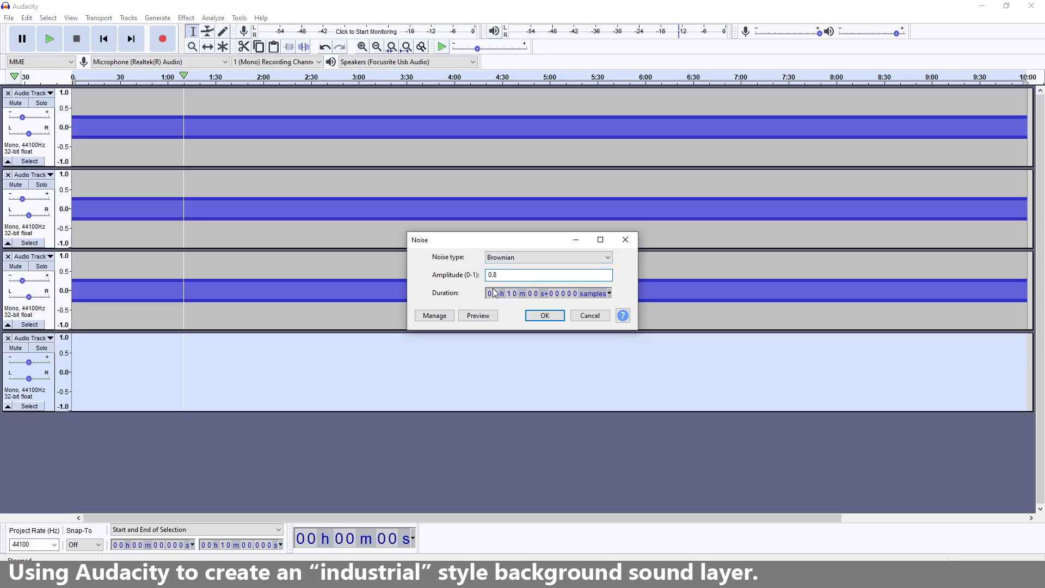
pyautogui.click(545, 315)
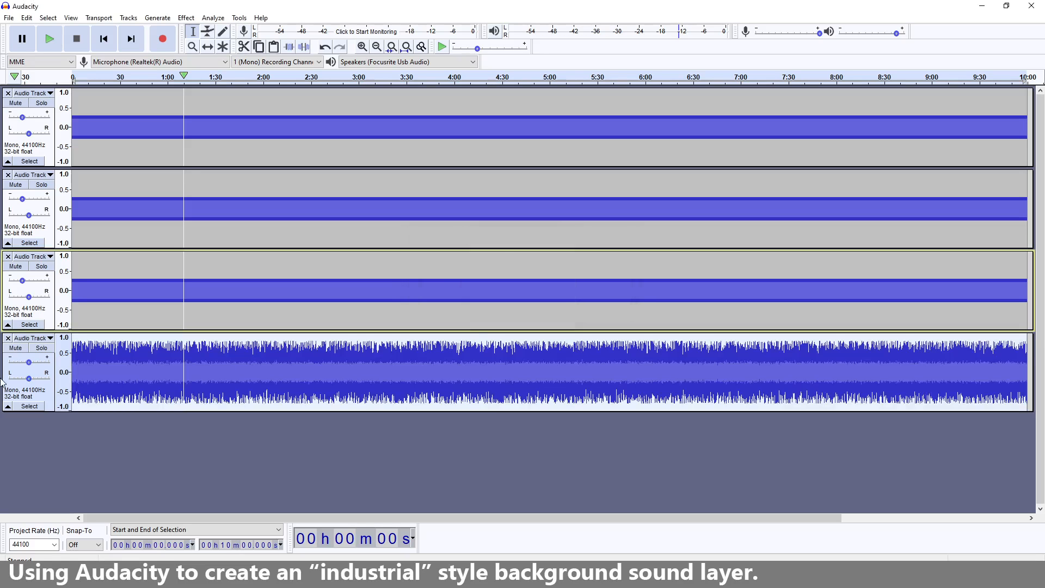
# Step: Lower the Brownian noise track's gain to about -18 dB and play it briefly in solo
pyautogui.moveTo(30, 362); pyautogui.dragTo(16, 364)
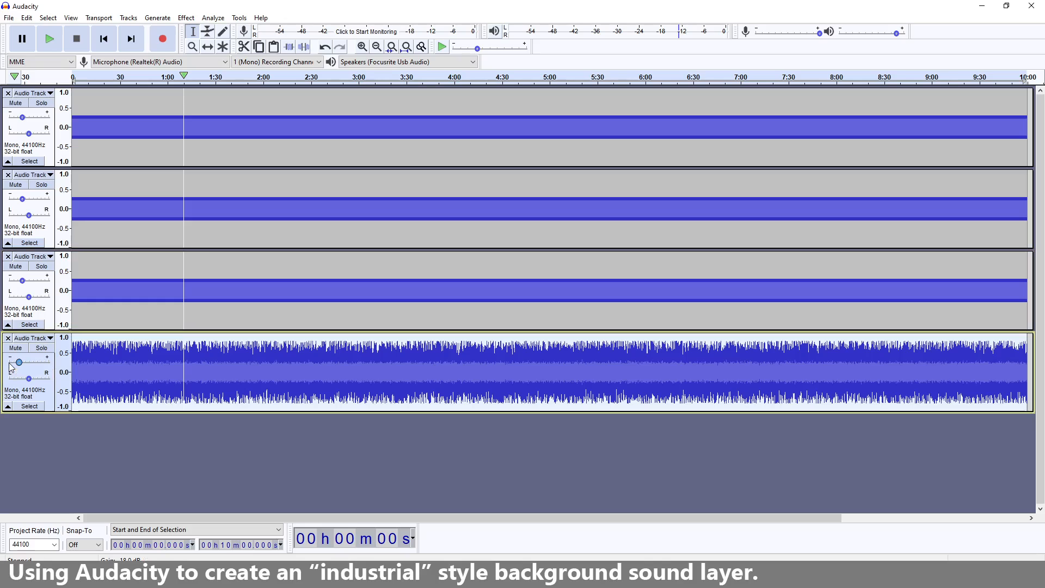
pyautogui.click(43, 349)
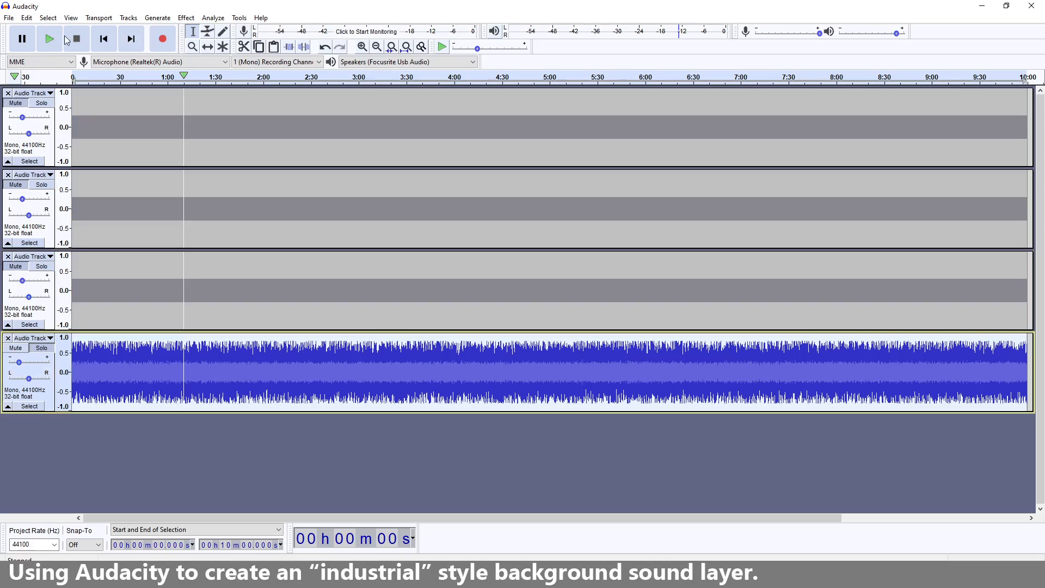
pyautogui.click(48, 42)
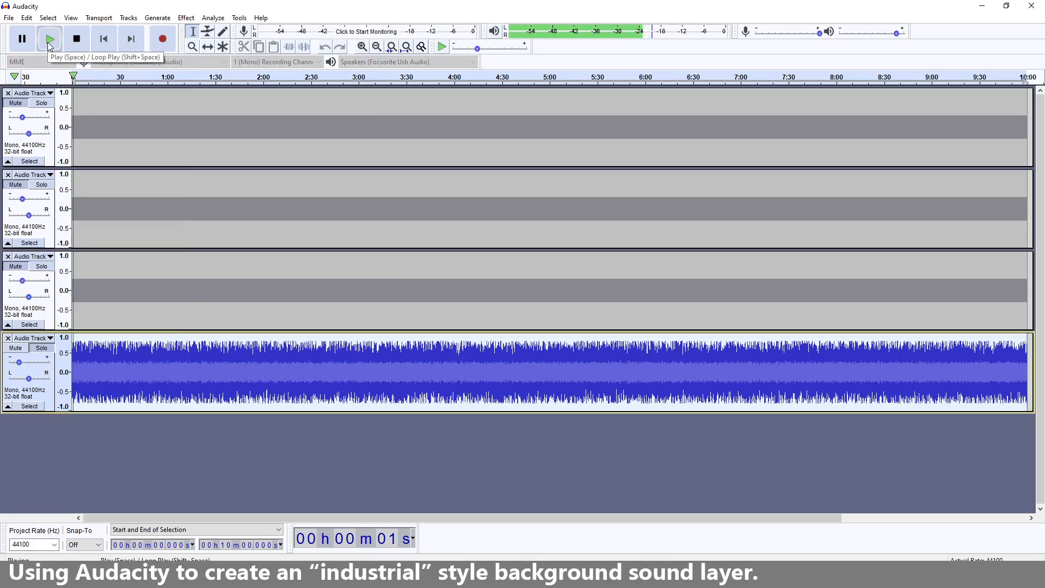
pyautogui.click(77, 41)
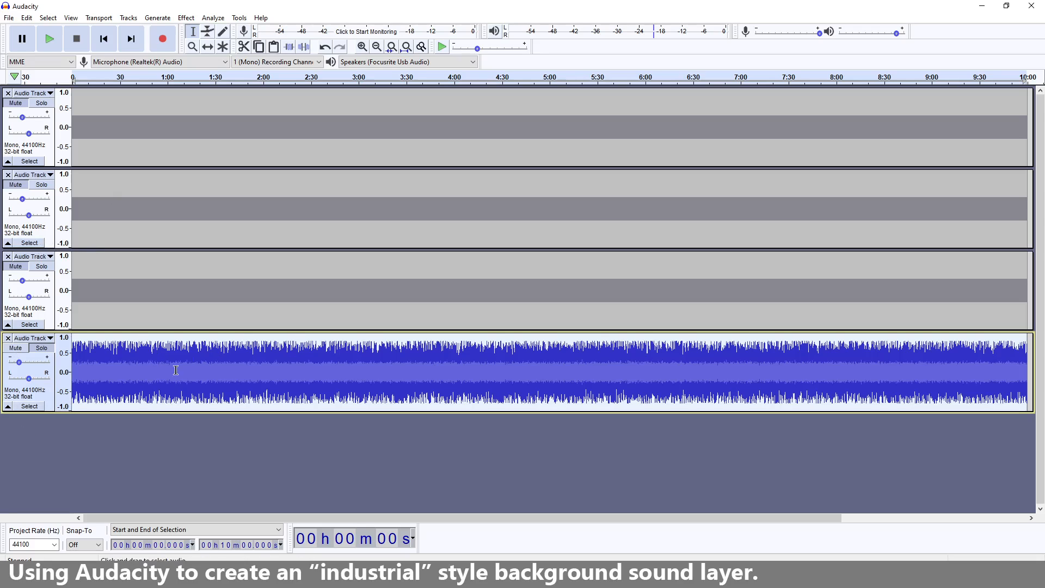
# Step: Turn off solo on the noise track and play all four tracks together briefly
pyautogui.click(43, 347)
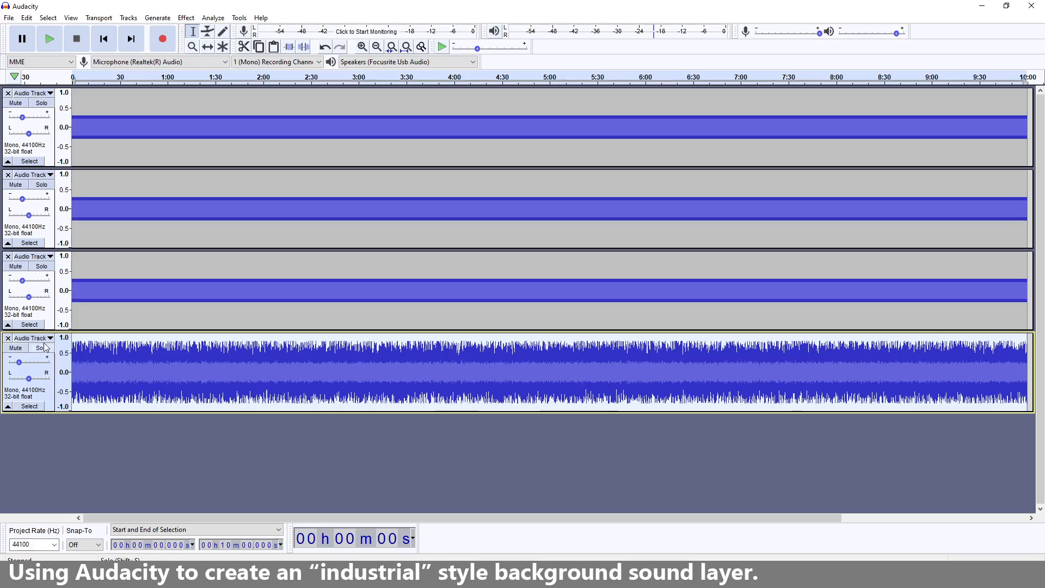
pyautogui.click(50, 39)
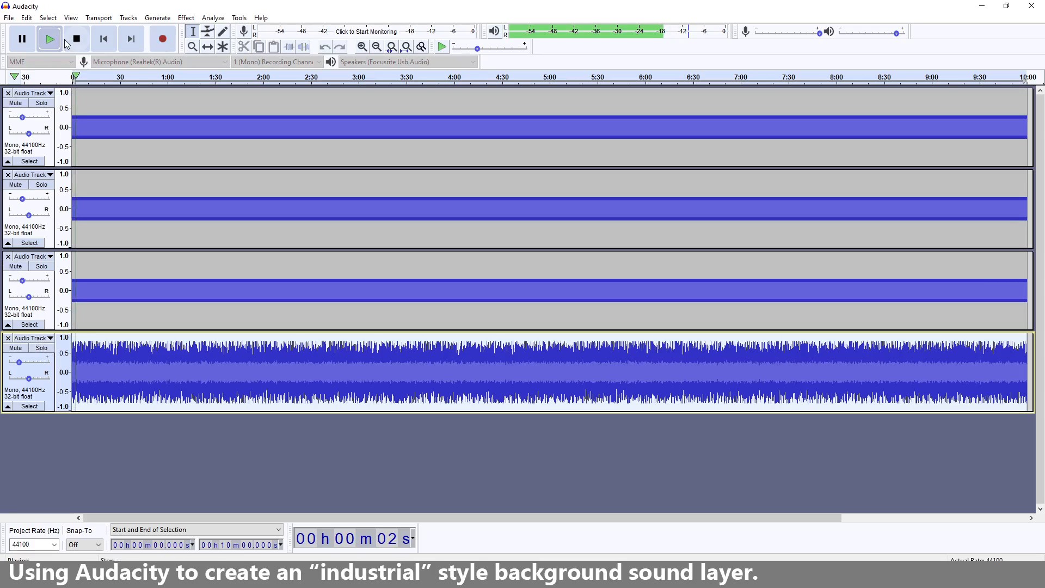
pyautogui.click(76, 38)
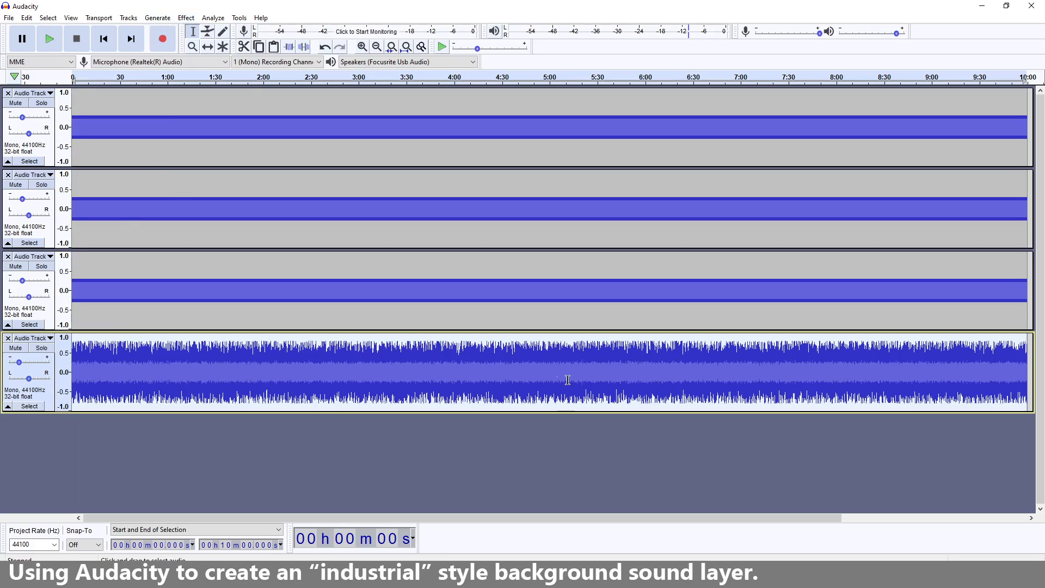
# Step: Apply a Low-Pass Filter to the entire Brownian noise track with a 500 Hz frequency and 48 dB roll-off
pyautogui.click(438, 438)
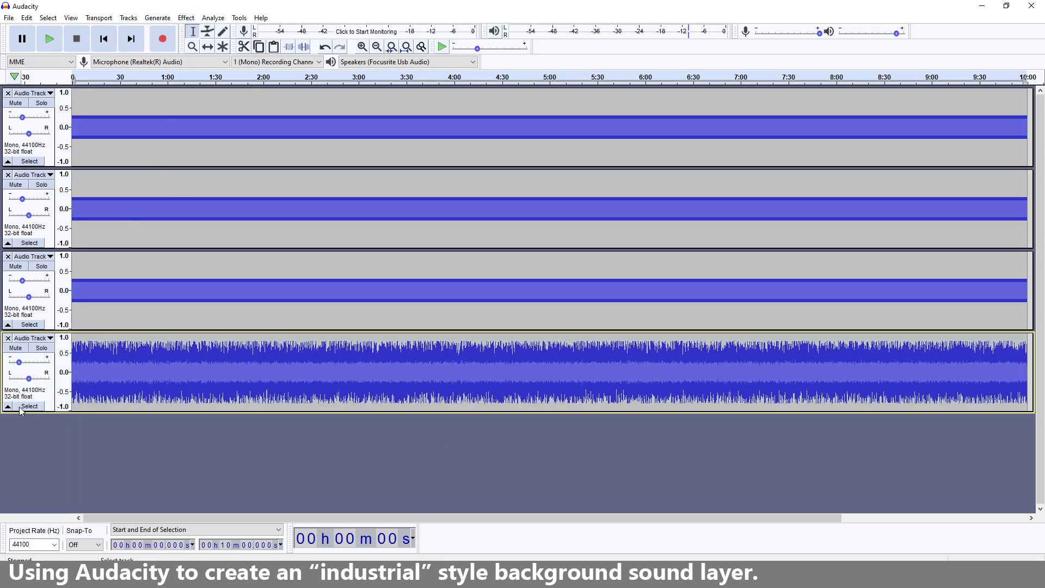
pyautogui.click(53, 394)
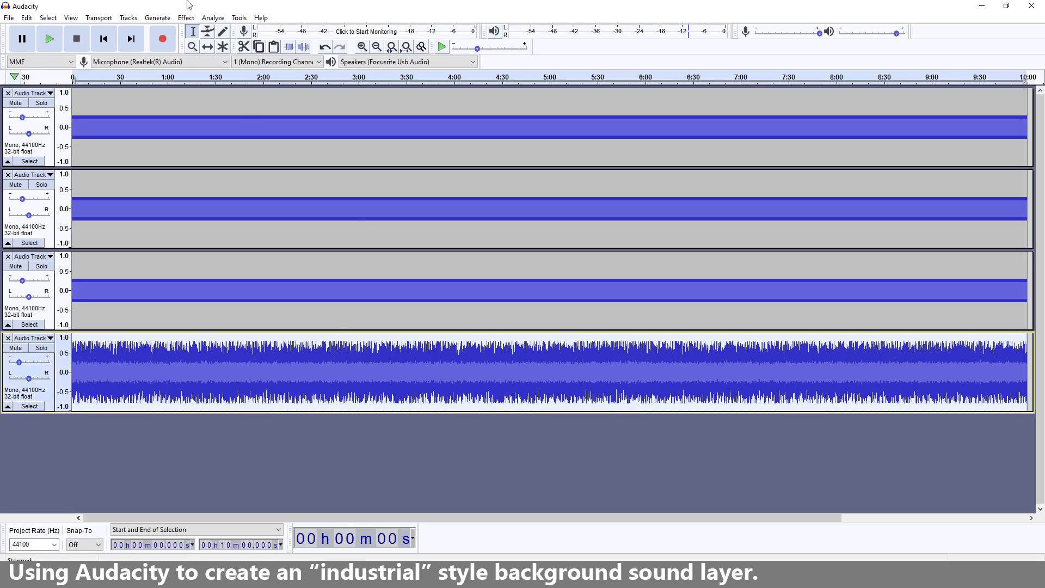
pyautogui.click(188, 18)
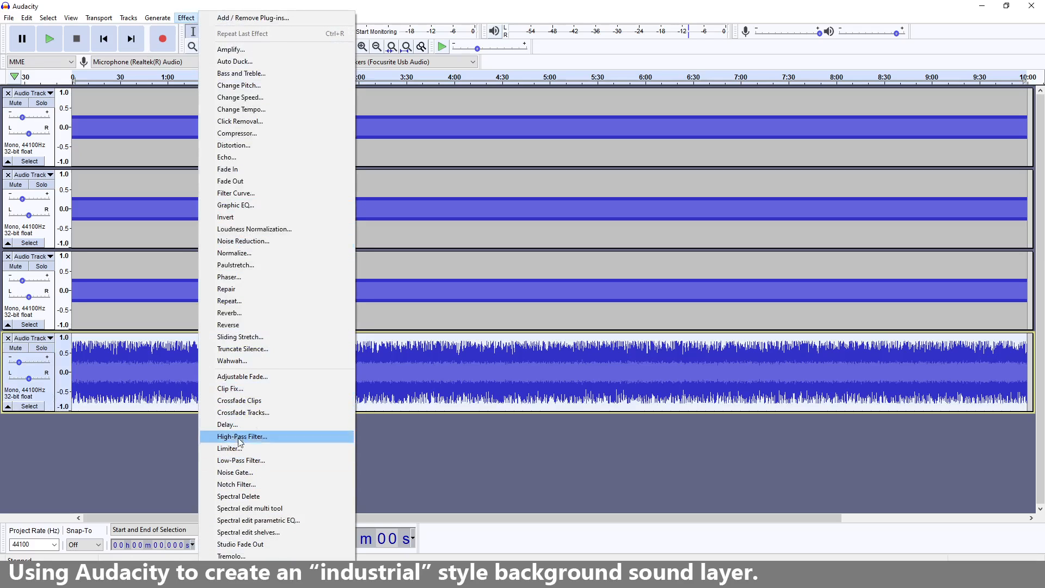
pyautogui.click(255, 463)
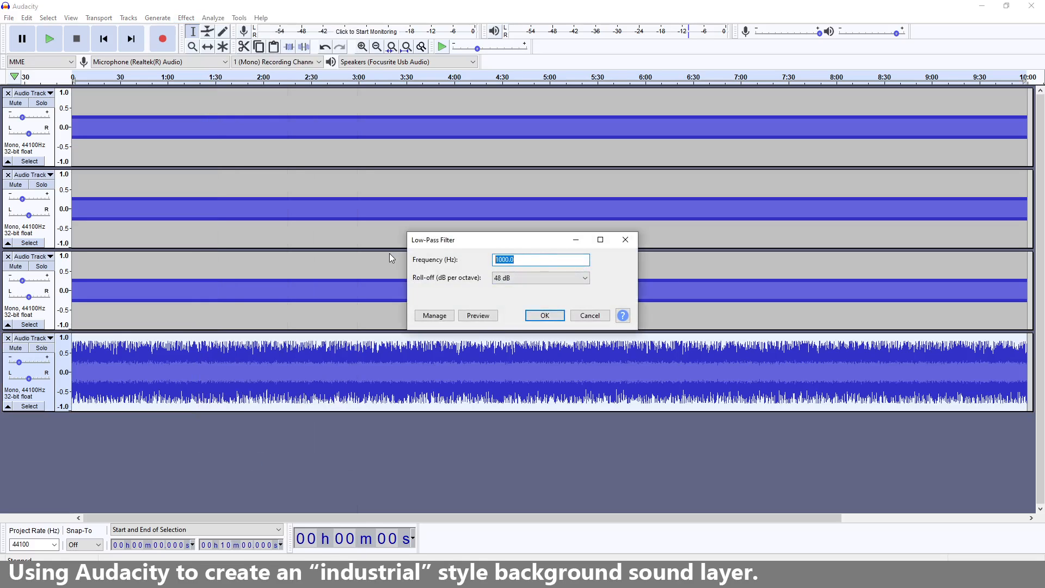
pyautogui.write('500')
pyautogui.click(584, 278)
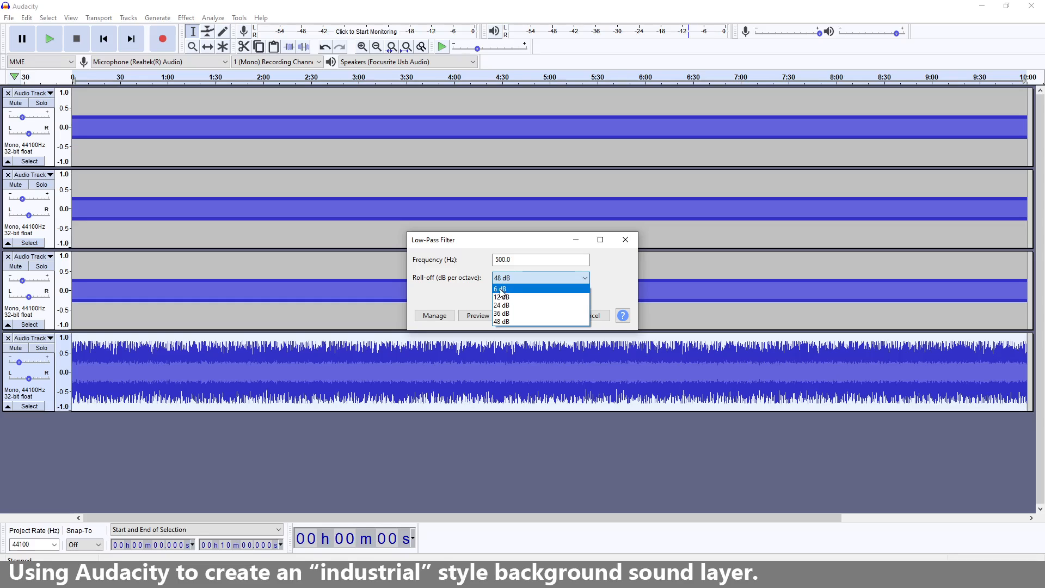
pyautogui.click(506, 323)
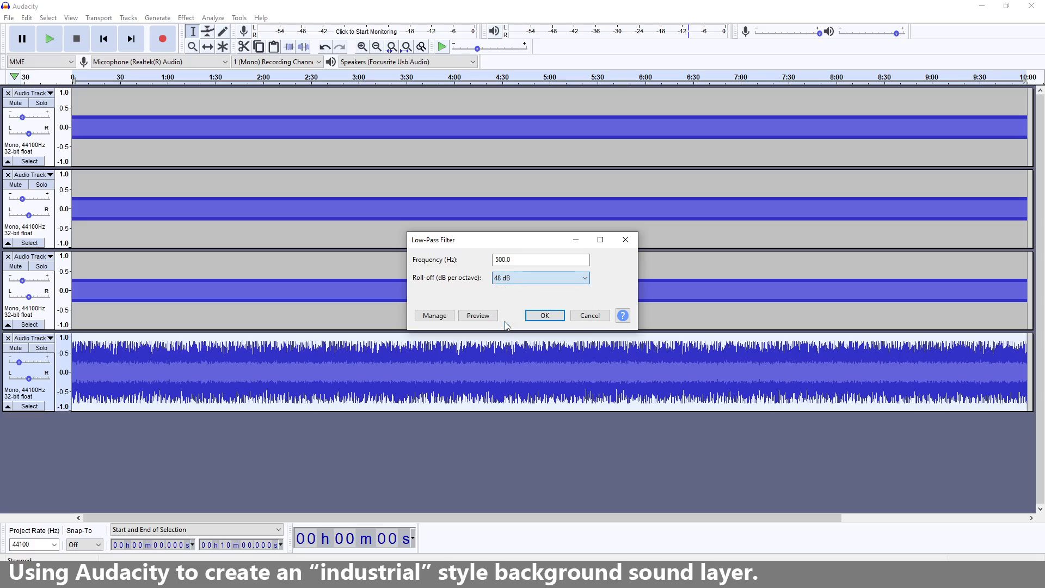
pyautogui.click(545, 316)
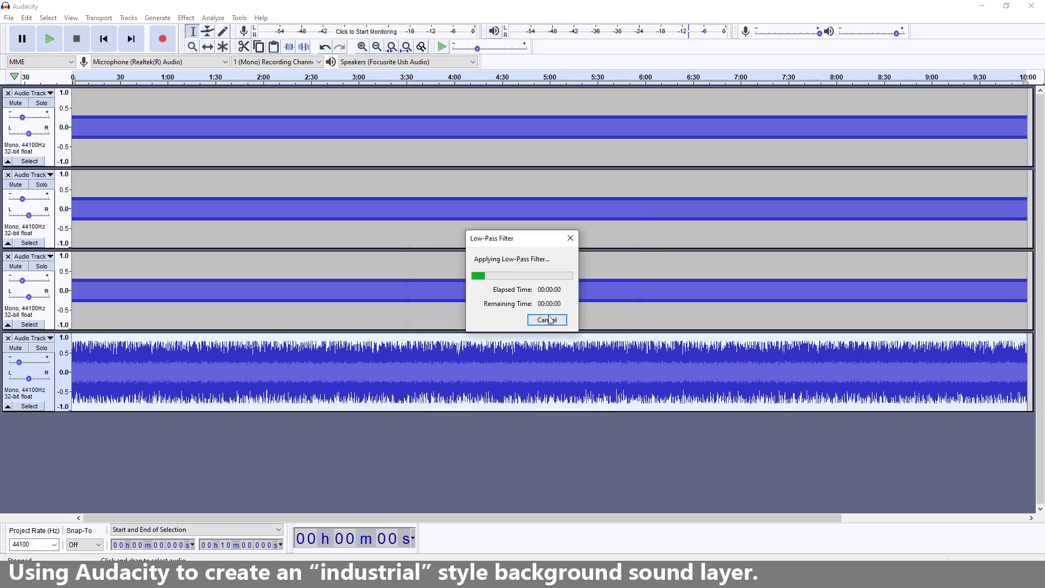
# Step: Play the filtered Brownian noise track briefly in solo
pyautogui.click(44, 349)
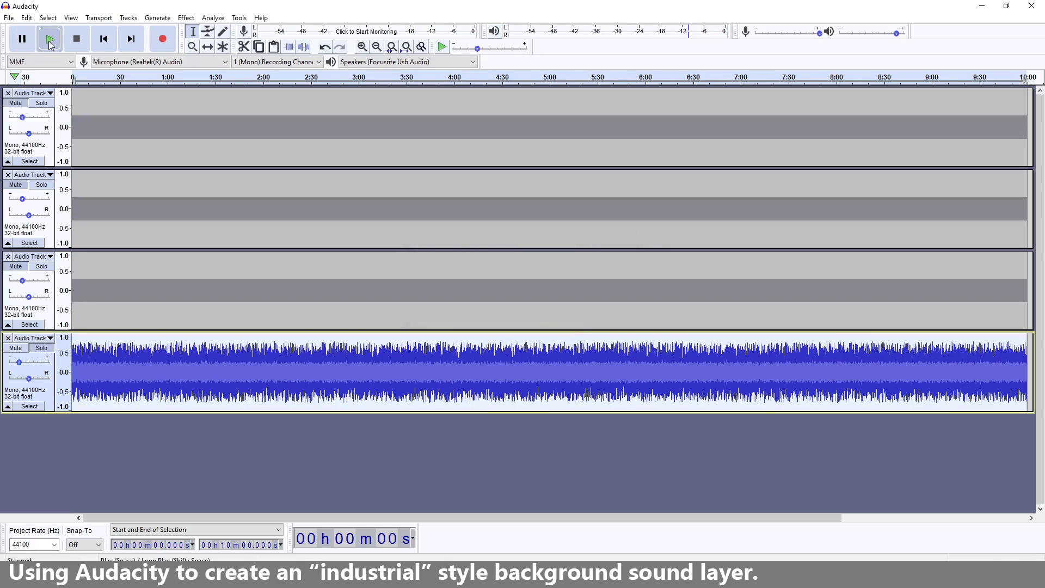
pyautogui.click(49, 40)
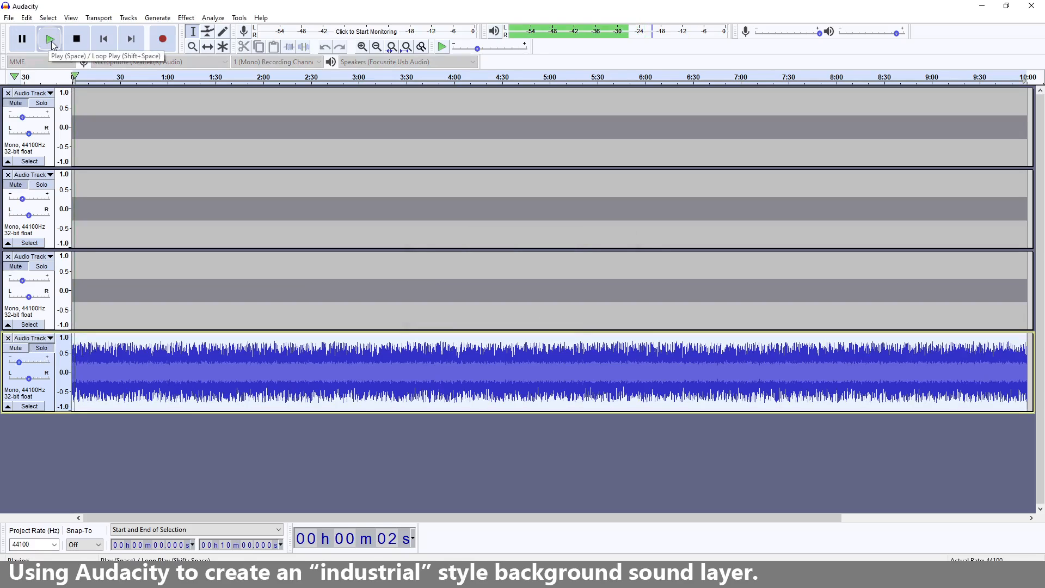
pyautogui.click(75, 40)
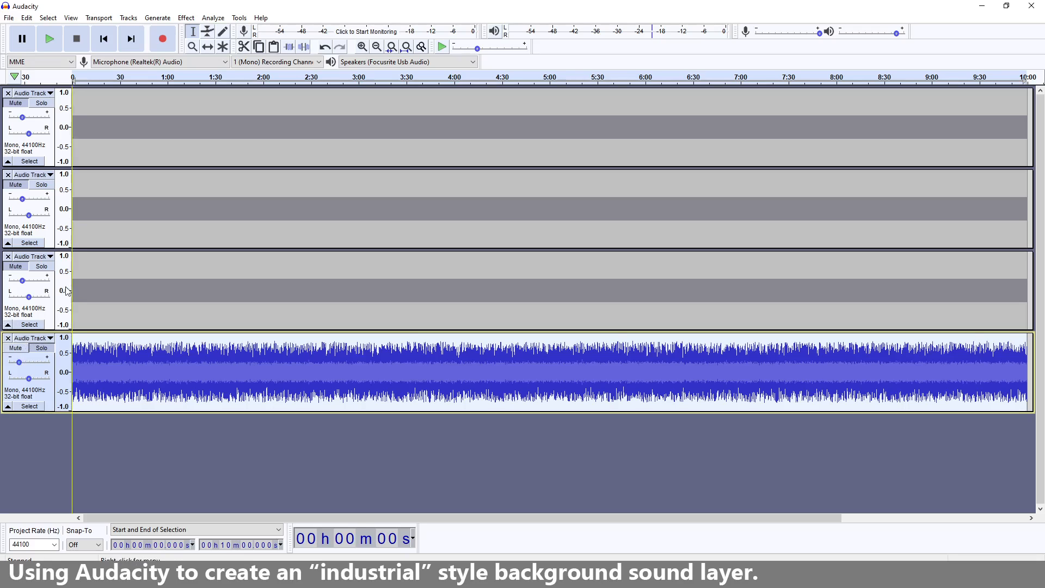
# Step: Turn off solo on the noise track and raise its gain to about -16 dB while playing the full mix
pyautogui.click(42, 349)
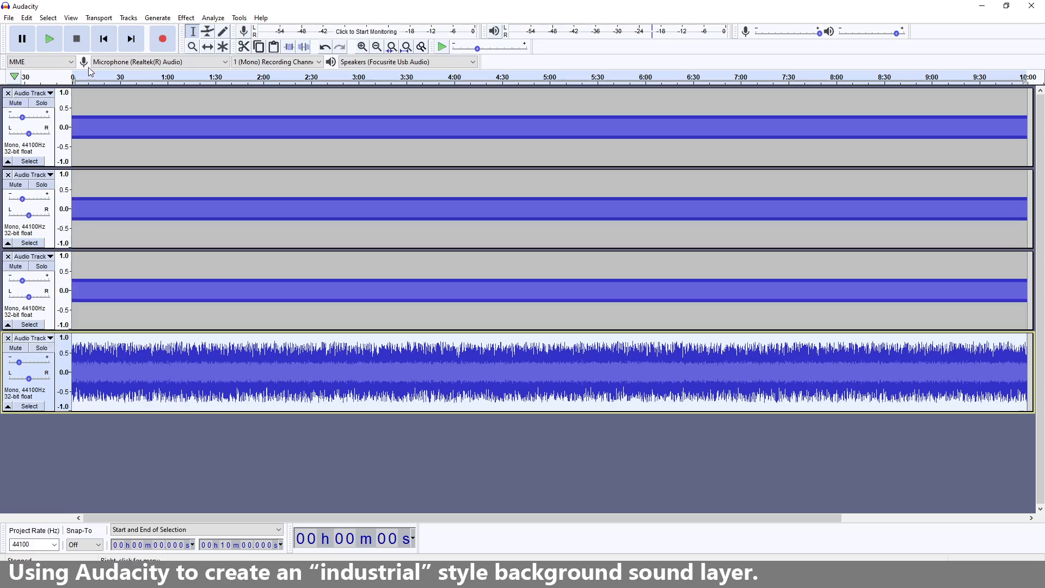
pyautogui.click(50, 41)
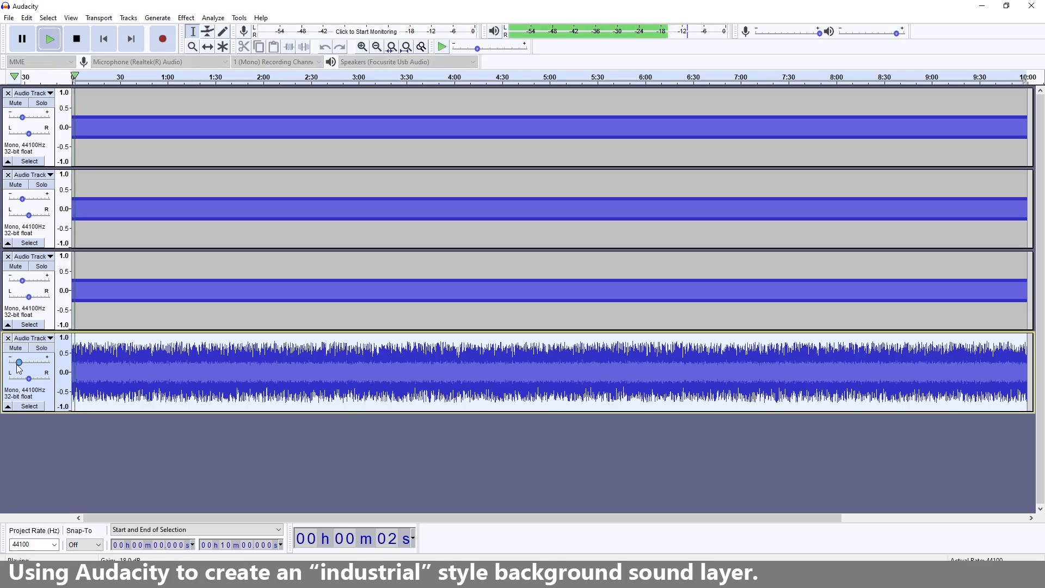
pyautogui.moveTo(18, 363); pyautogui.dragTo(20, 366)
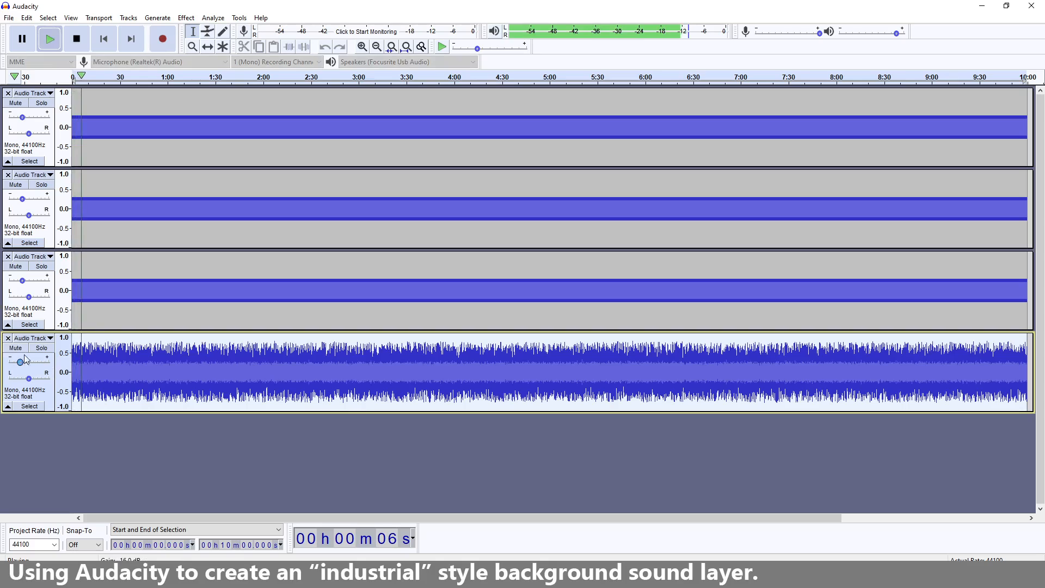
pyautogui.click(76, 41)
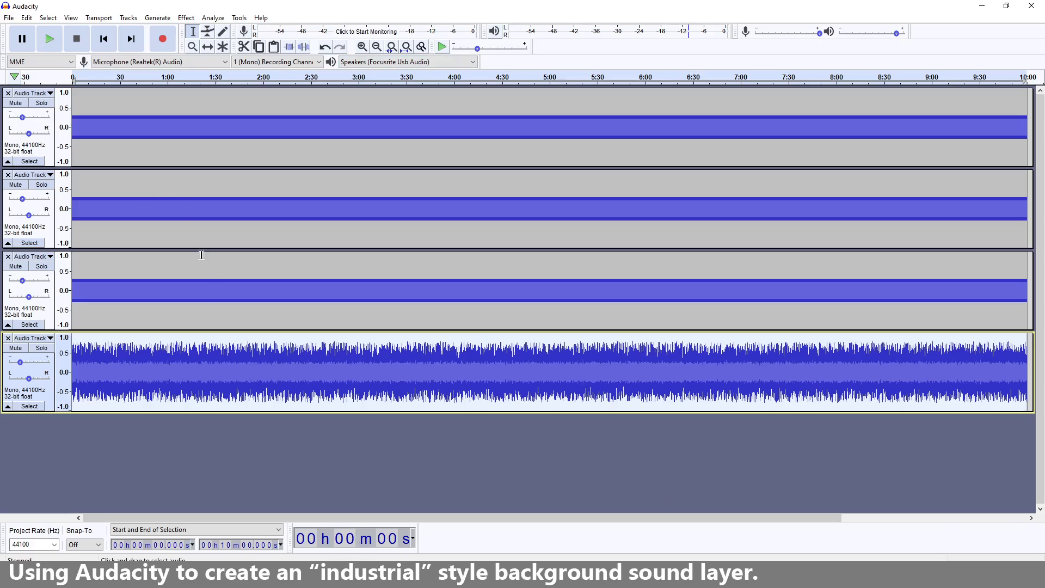
# Step: Import the audio file Source Sample.mp3 into the project as a new track
pyautogui.click(288, 467)
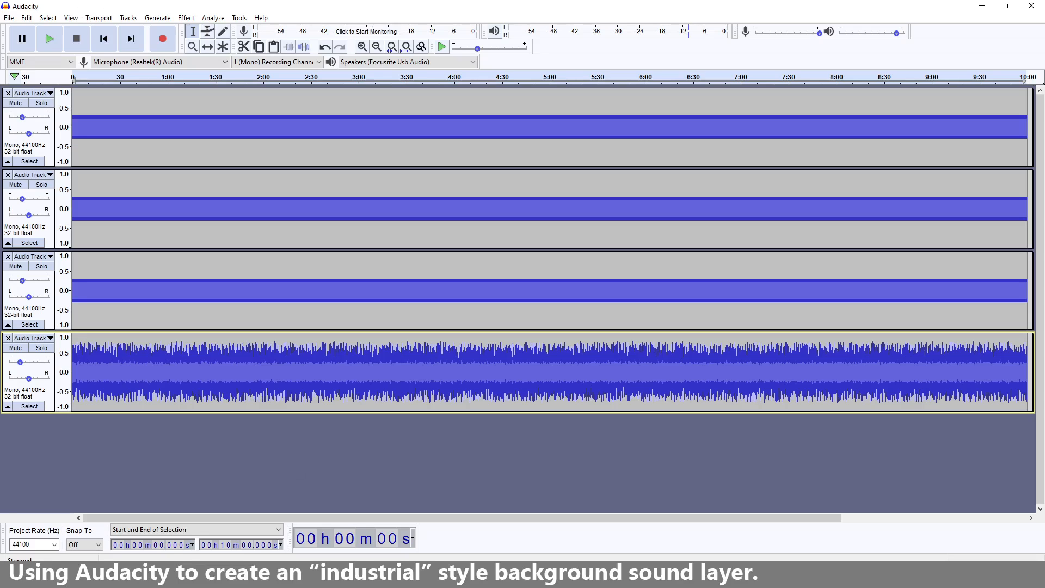
pyautogui.click(9, 20)
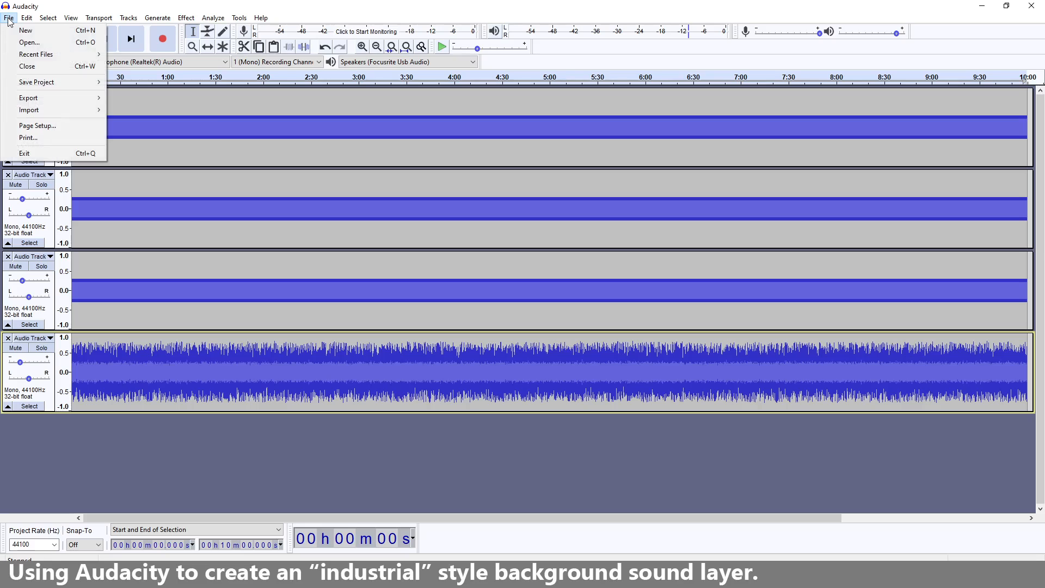
pyautogui.moveTo(39, 114)
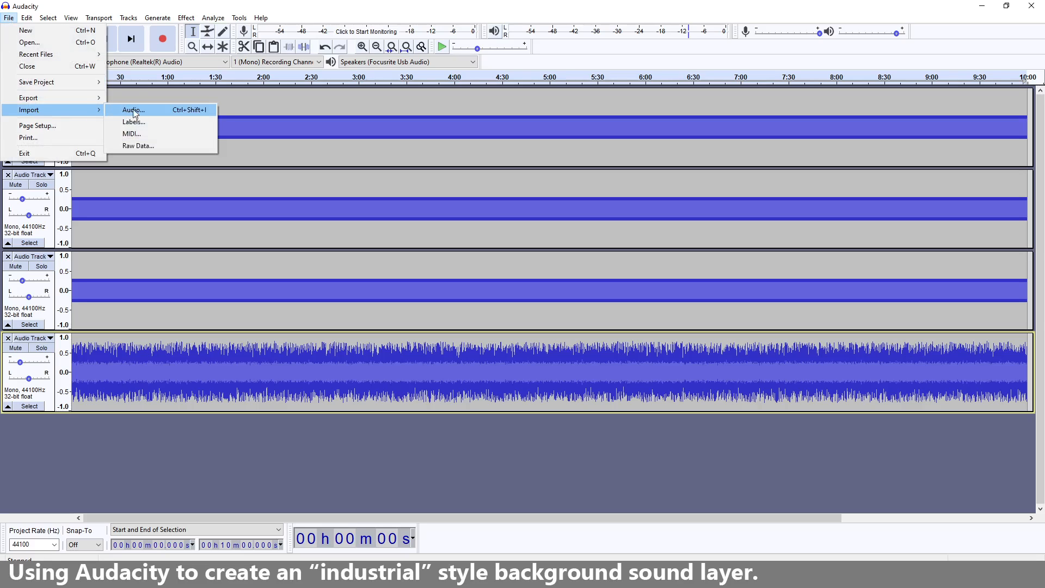
pyautogui.moveTo(32, 17)
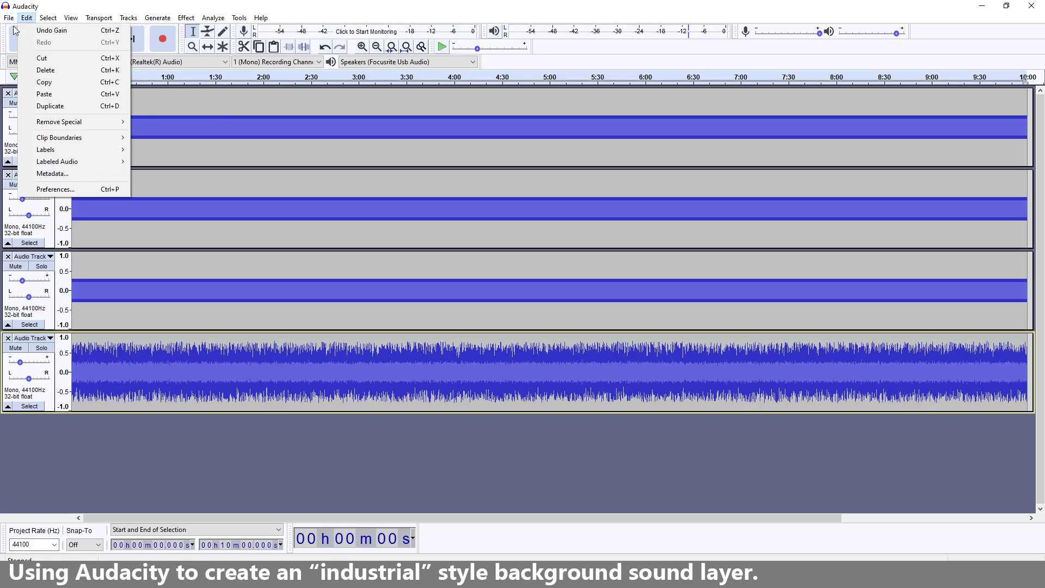
pyautogui.click(131, 111)
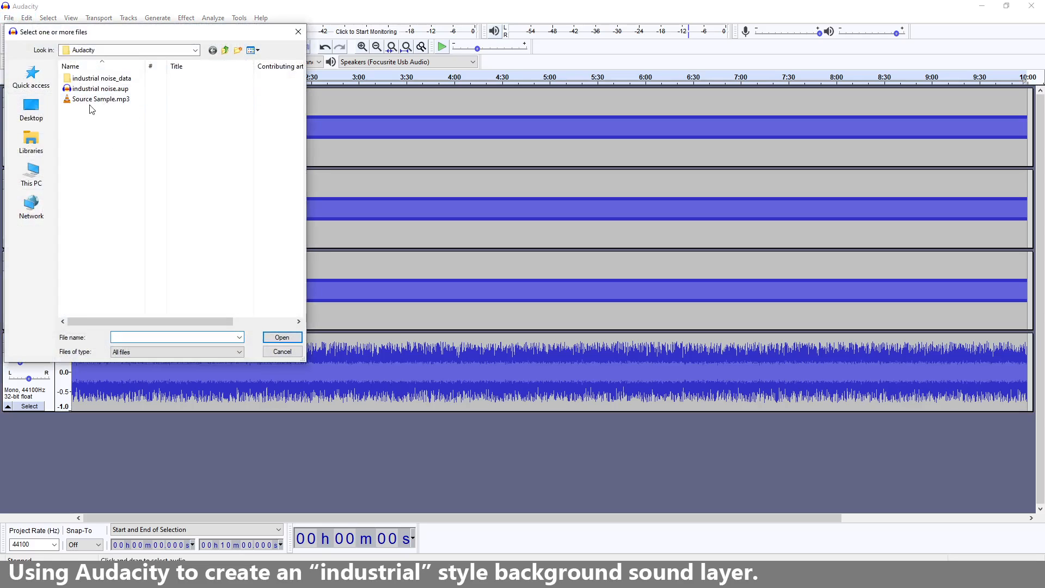
pyautogui.click(88, 103)
pyautogui.click(293, 339)
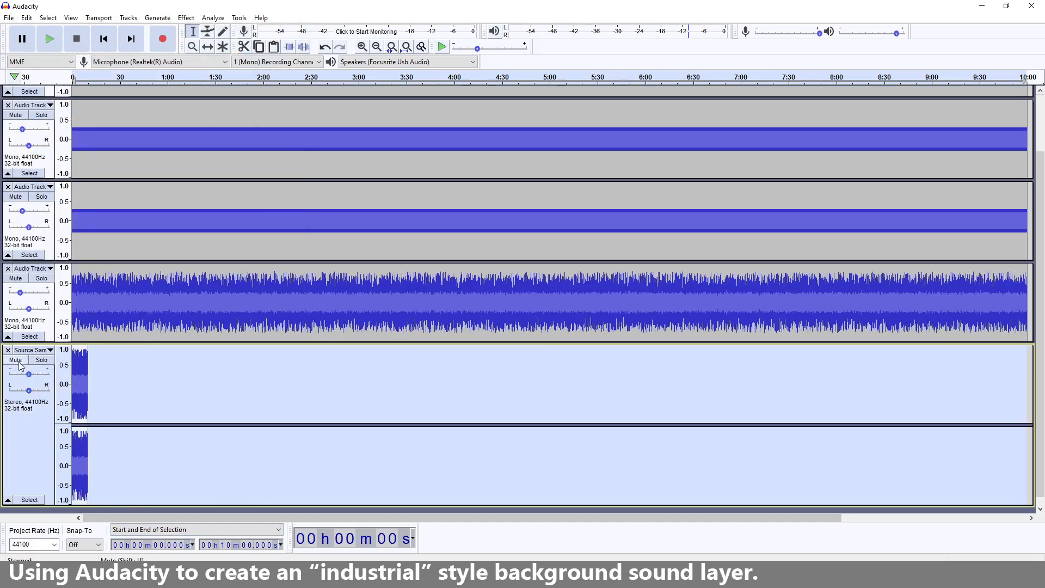
# Step: Lower the imported sample track's gain to about -12 dB and play it briefly in solo
pyautogui.moveTo(28, 374); pyautogui.dragTo(21, 375)
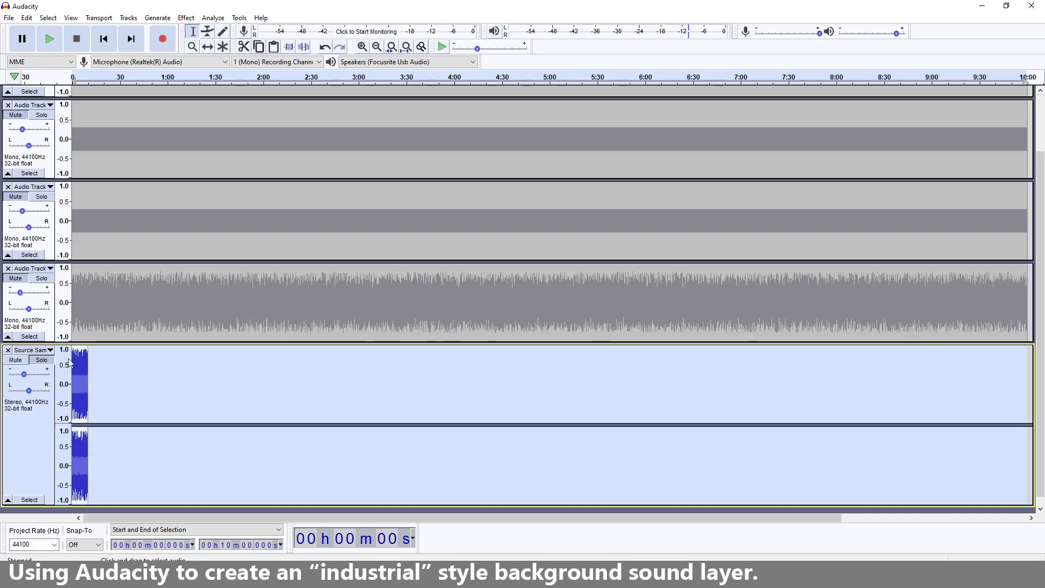
pyautogui.click(50, 41)
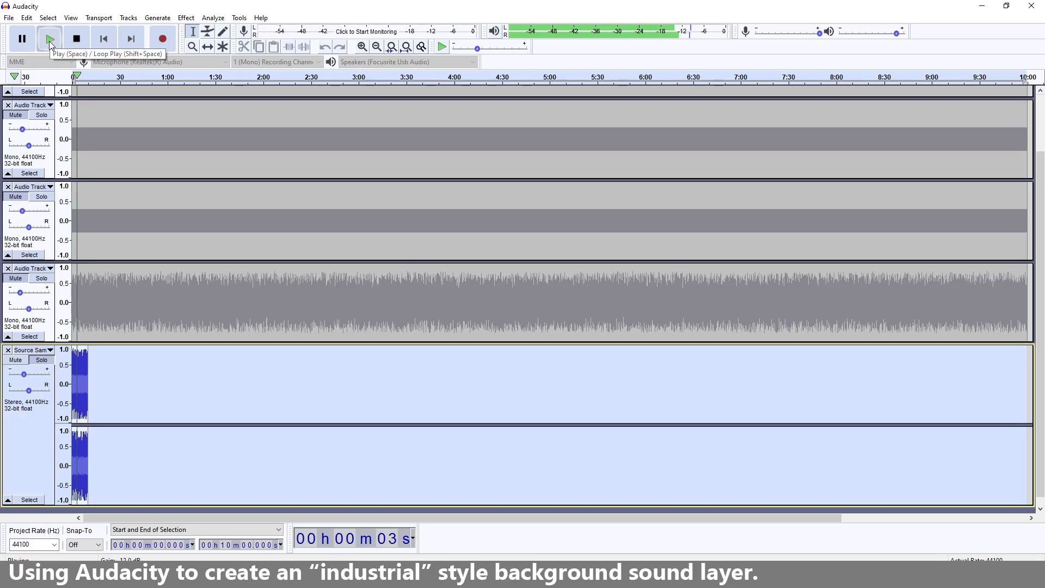
pyautogui.click(80, 42)
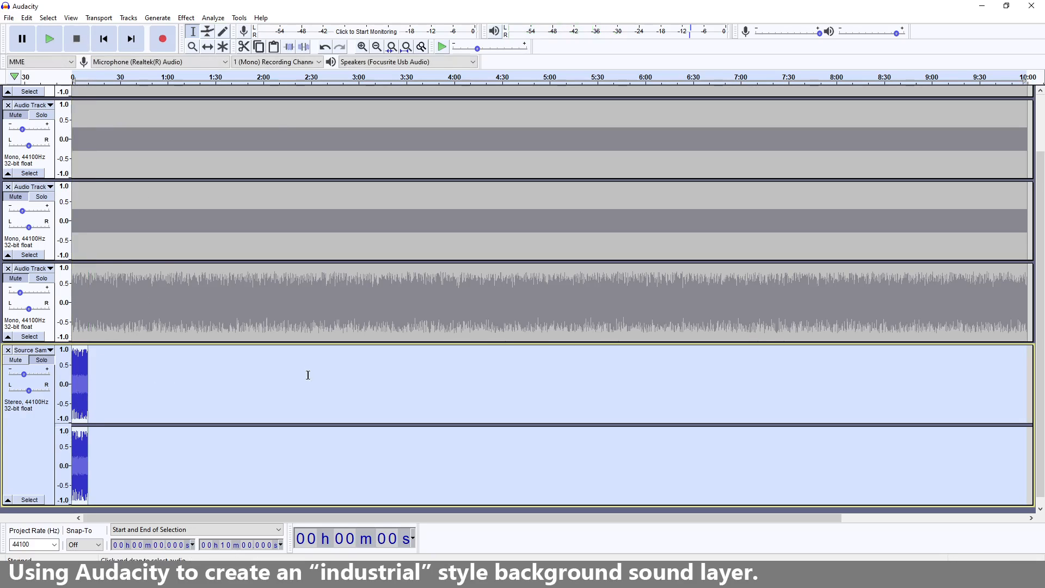
# Step: Turn off solo on the imported sample track
pyautogui.scroll(2, 306, 381)
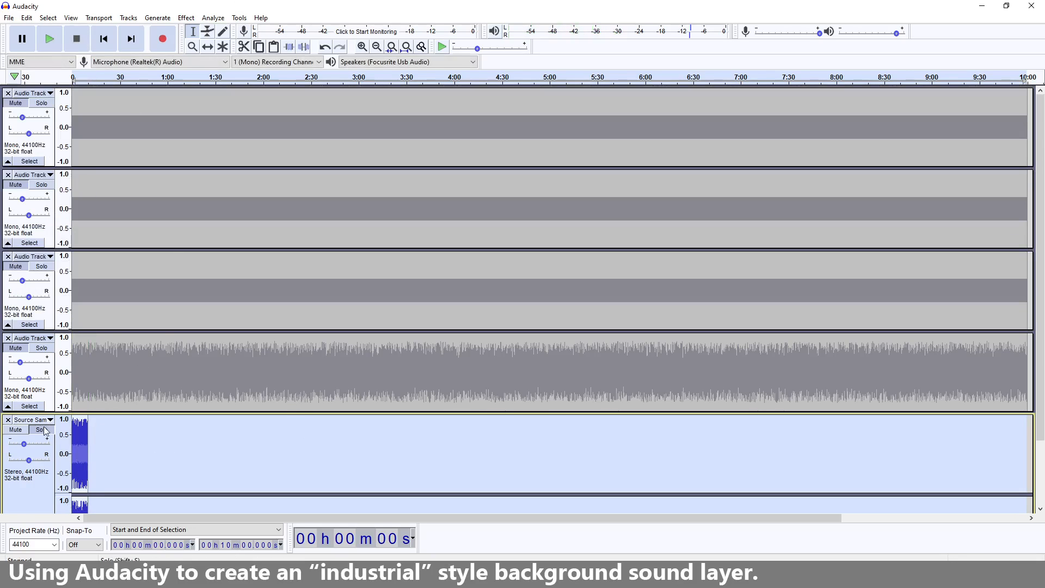
pyautogui.hotkey('ctrl', 'a')
pyautogui.scroll(-2, 303, 390)
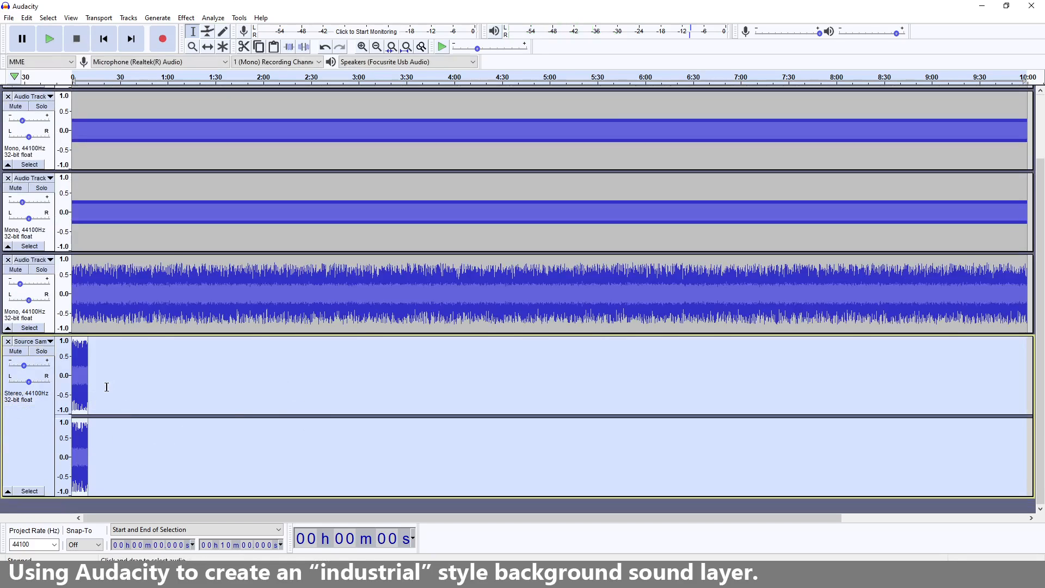
# Step: Select the whole imported sample clip and open the Paulstretch effect for it
pyautogui.click(41, 427)
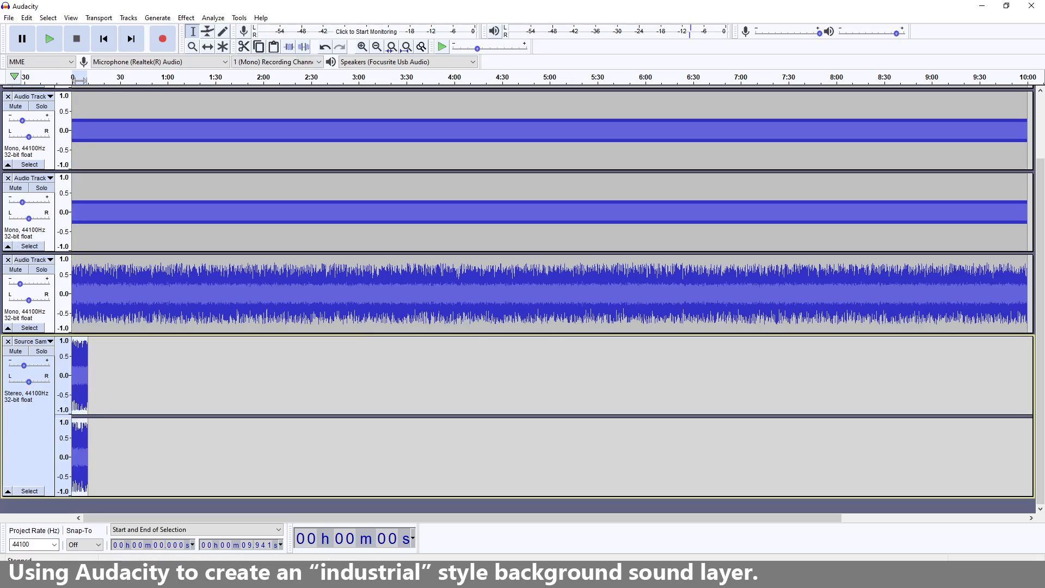
pyautogui.click(187, 18)
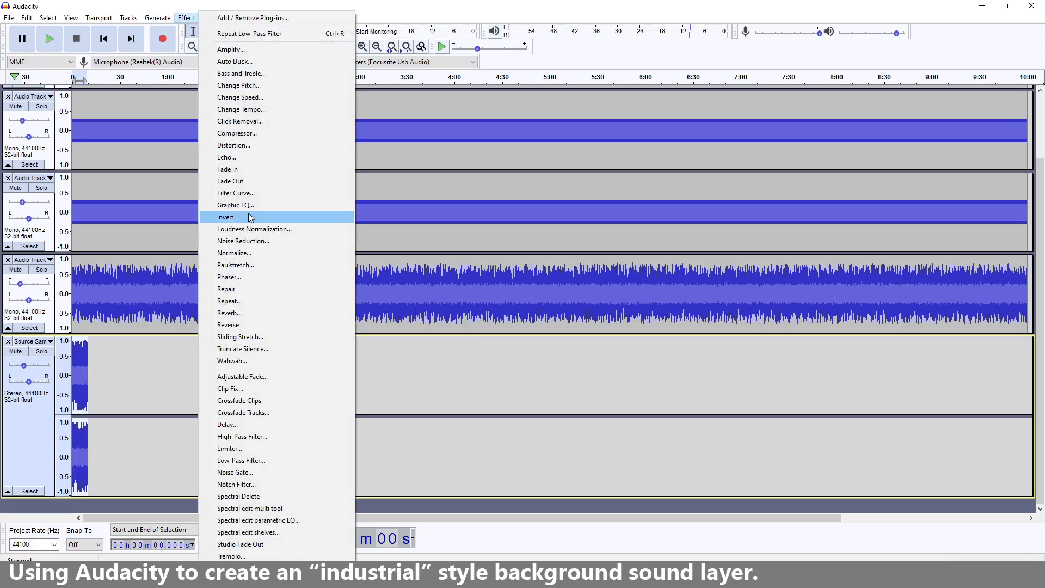
pyautogui.click(234, 265)
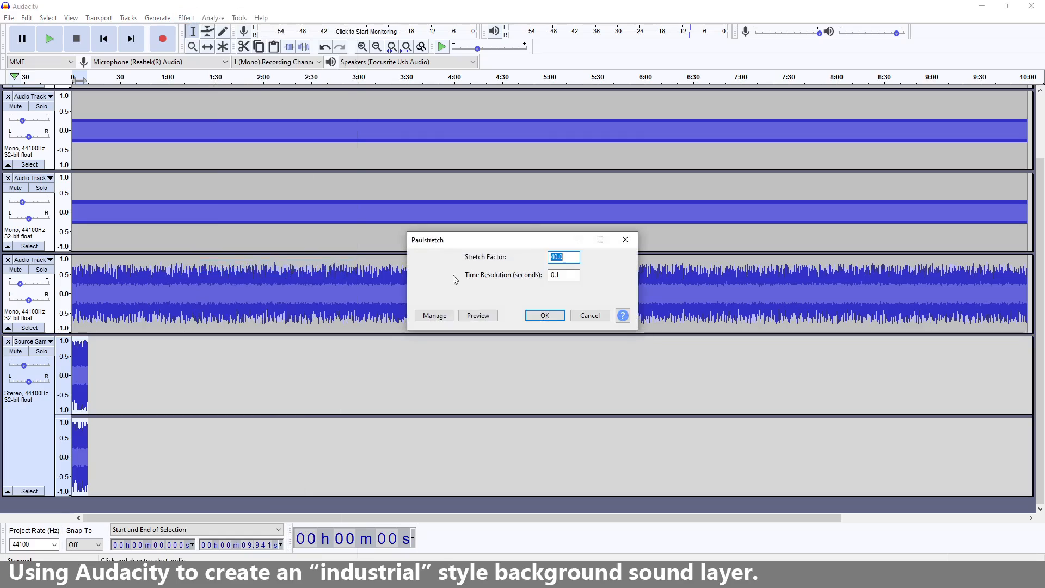
# Step: Preview Paulstretch on the sample with a stretch factor of 5 and a time resolution of 0.1 seconds
pyautogui.press('BackSpace')
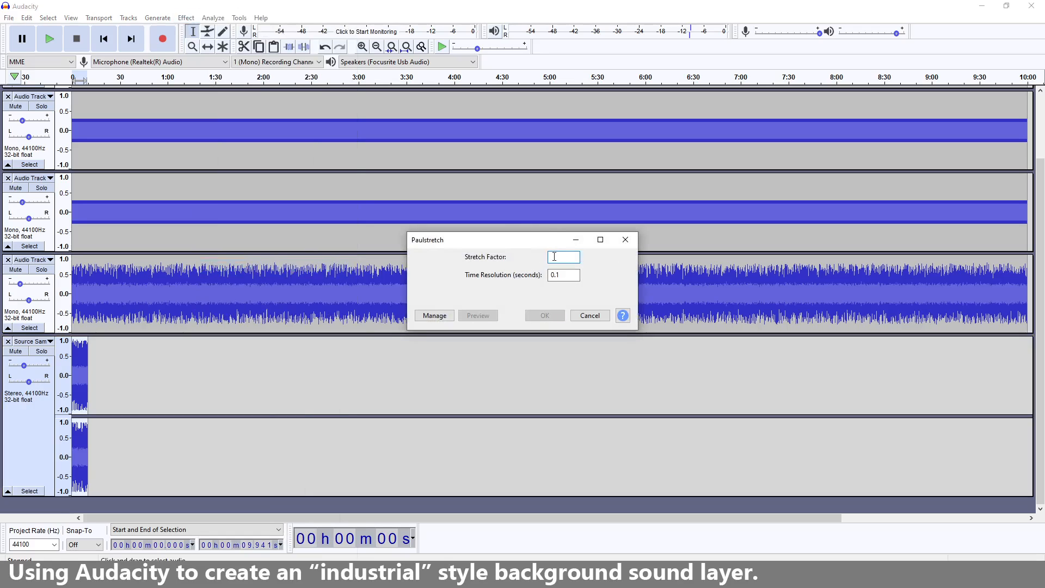
pyautogui.moveTo(528, 241); pyautogui.dragTo(516, 187)
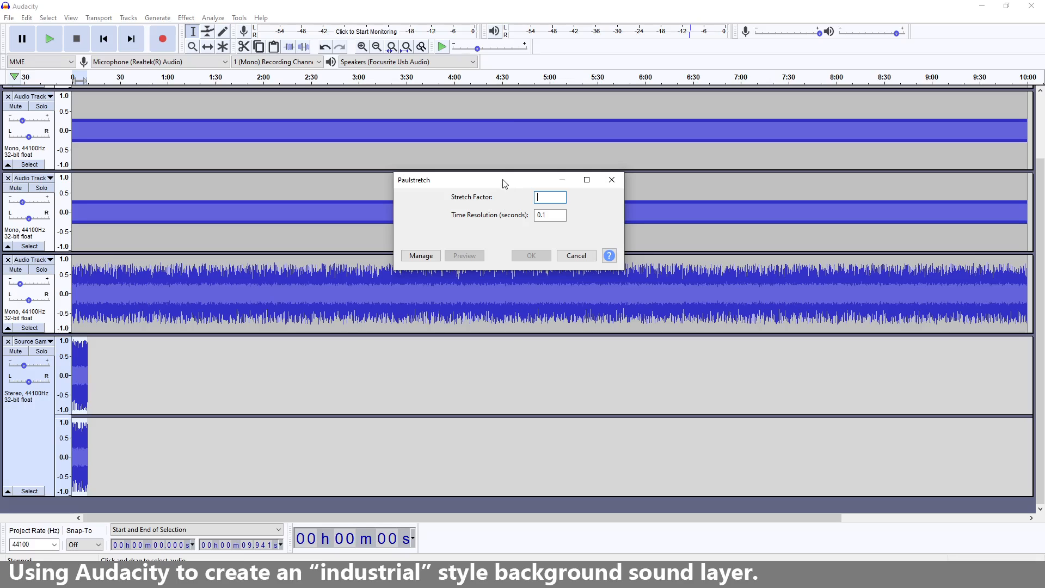
pyautogui.moveTo(501, 187); pyautogui.dragTo(488, 184)
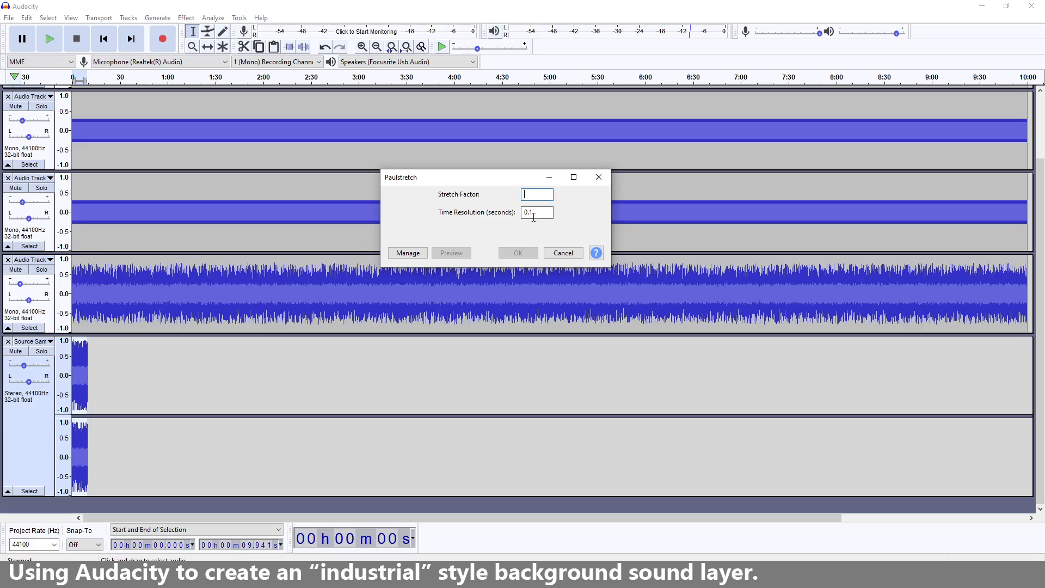
pyautogui.write('5')
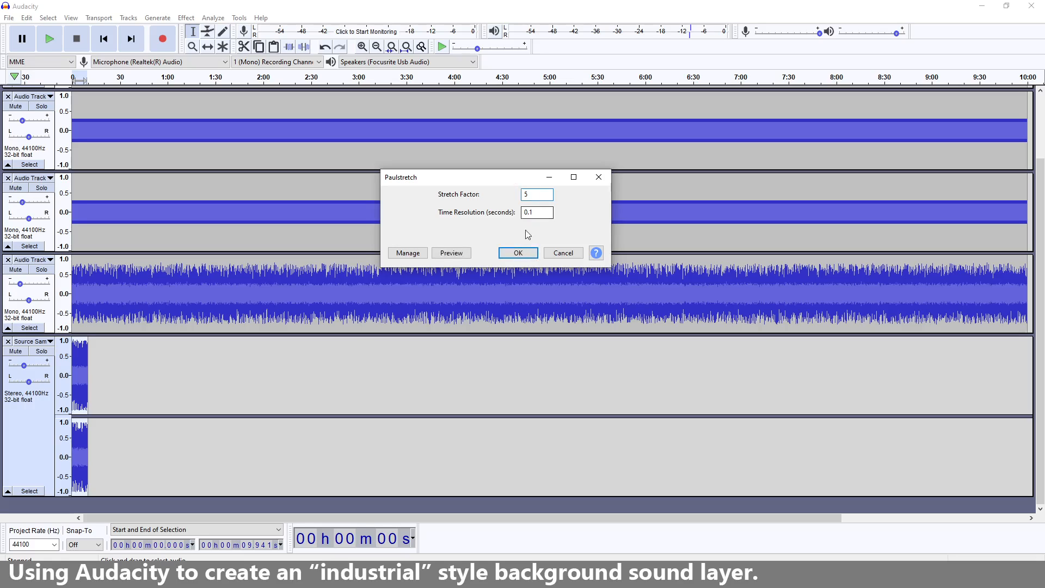
pyautogui.click(458, 254)
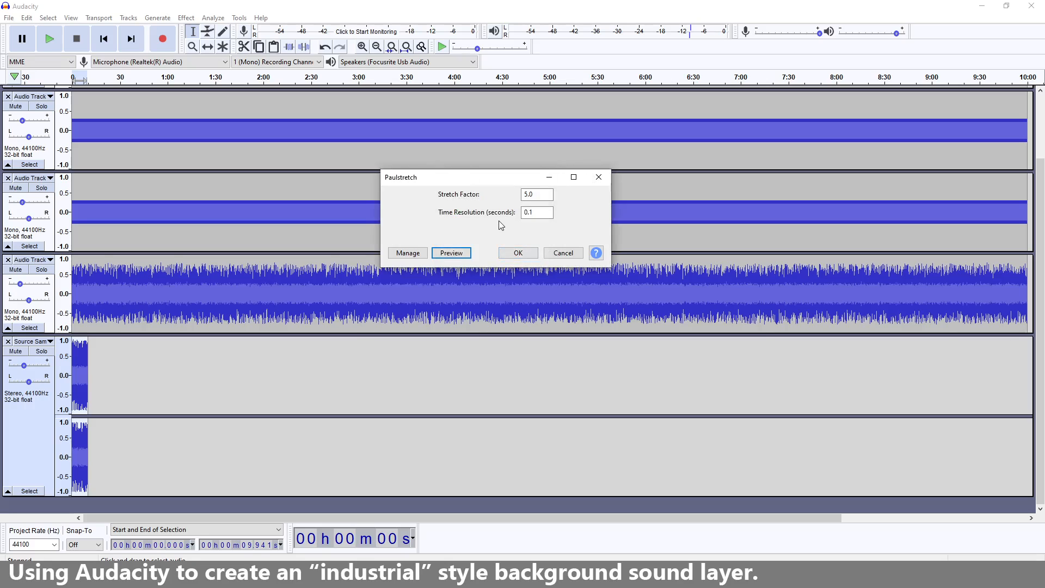
# Step: Apply Paulstretch to the sample with a stretch factor of 40 and a time resolution of 0.1 seconds
pyautogui.moveTo(501, 180)
pyautogui.mouseDown()
pyautogui.moveTo(504, 208)
pyautogui.moveTo(499, 182)
pyautogui.mouseUp()
pyautogui.doubleClick(521, 193)
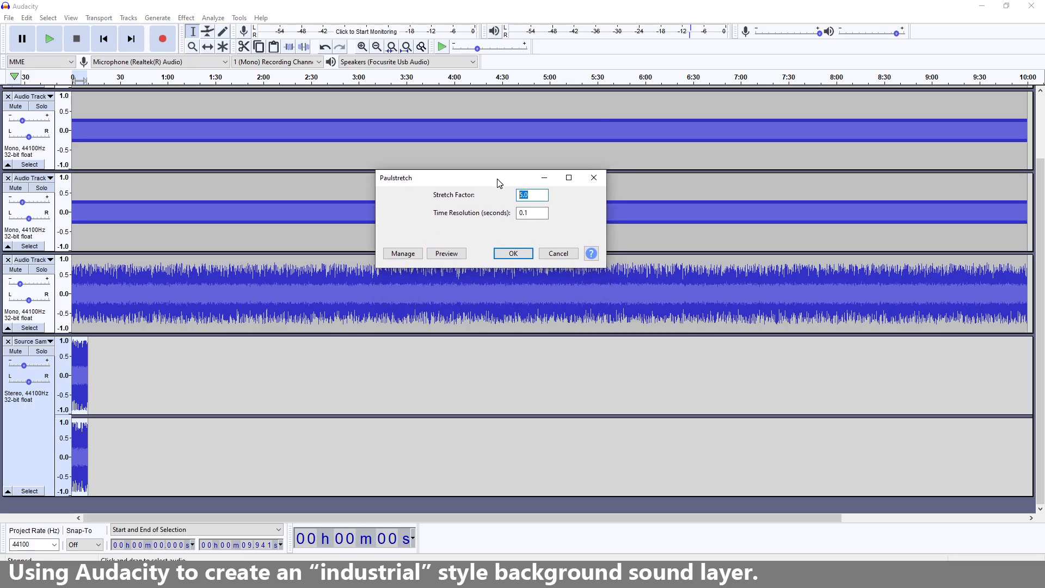
pyautogui.write('40')
pyautogui.click(518, 255)
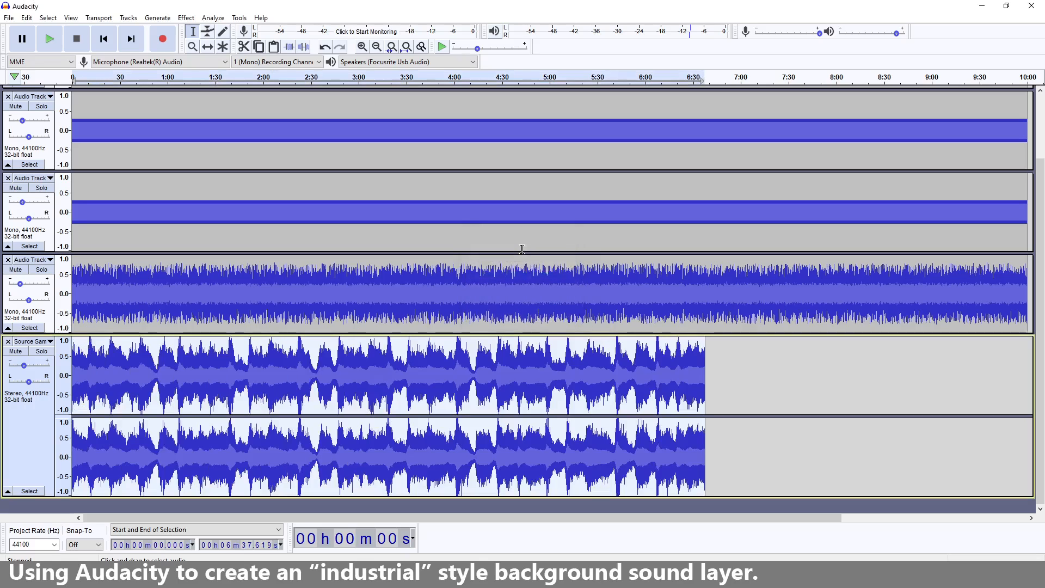
# Step: Solo the stretched sample track and listen to its opening seconds
pyautogui.click(48, 353)
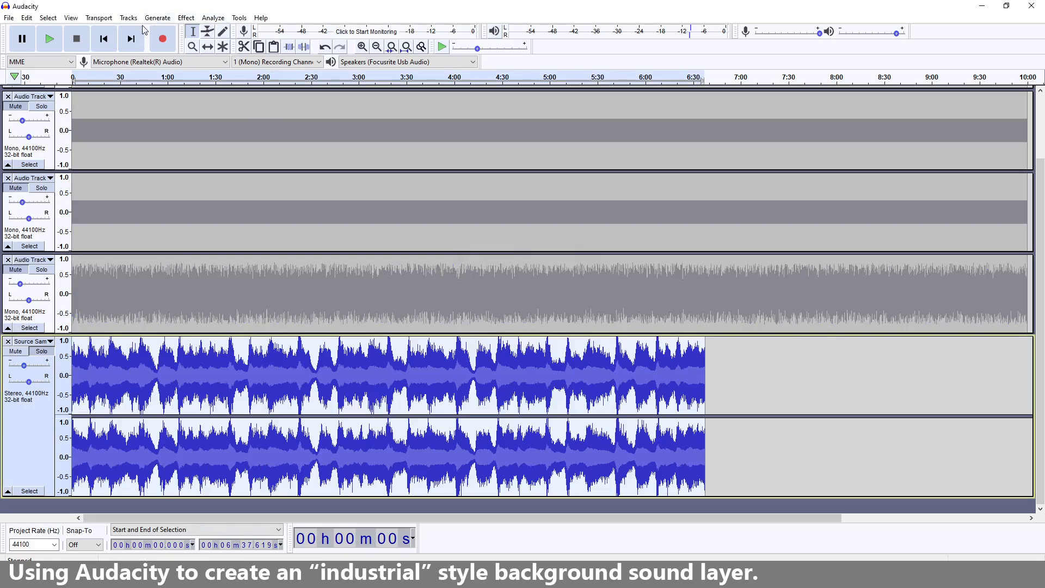
pyautogui.click(49, 38)
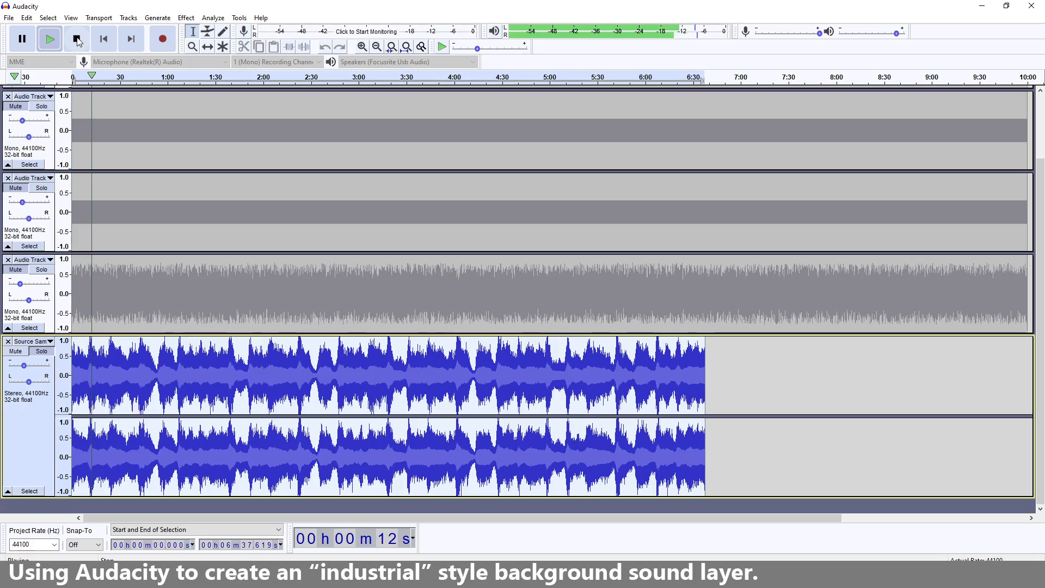
pyautogui.click(78, 40)
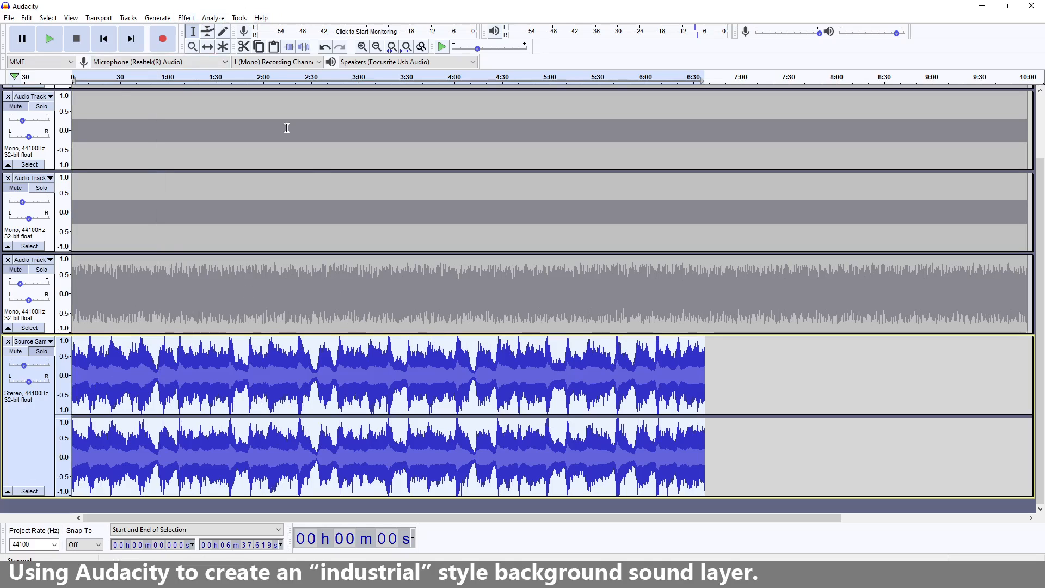
# Step: Apply Change Speed to the selected sample with a speed multiplier of 0.280 (-72 percent)
pyautogui.click(187, 17)
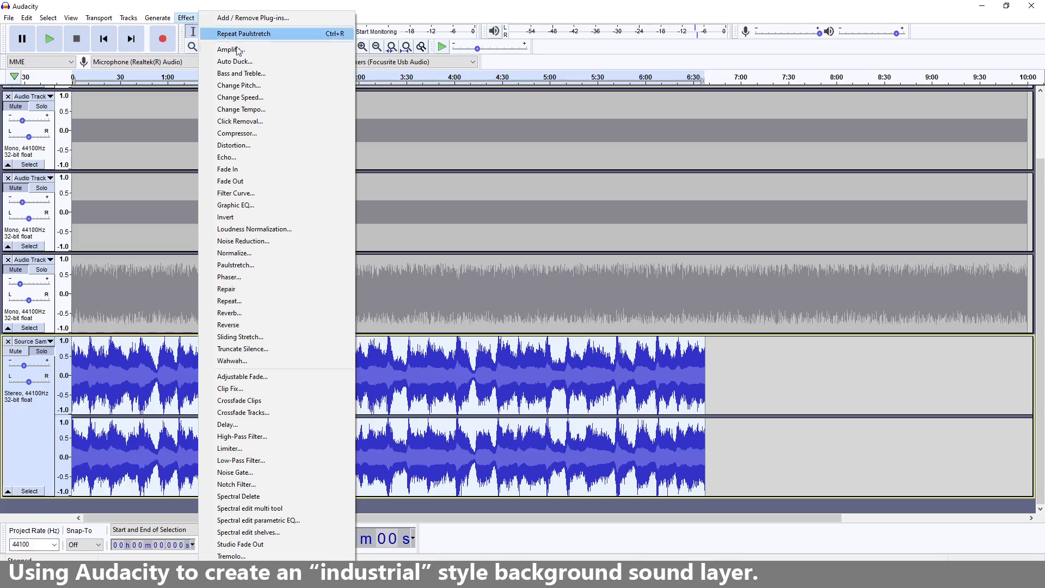
pyautogui.click(262, 102)
pyautogui.moveTo(447, 260)
pyautogui.mouseDown()
pyautogui.moveTo(626, 260)
pyautogui.moveTo(446, 267)
pyautogui.mouseUp()
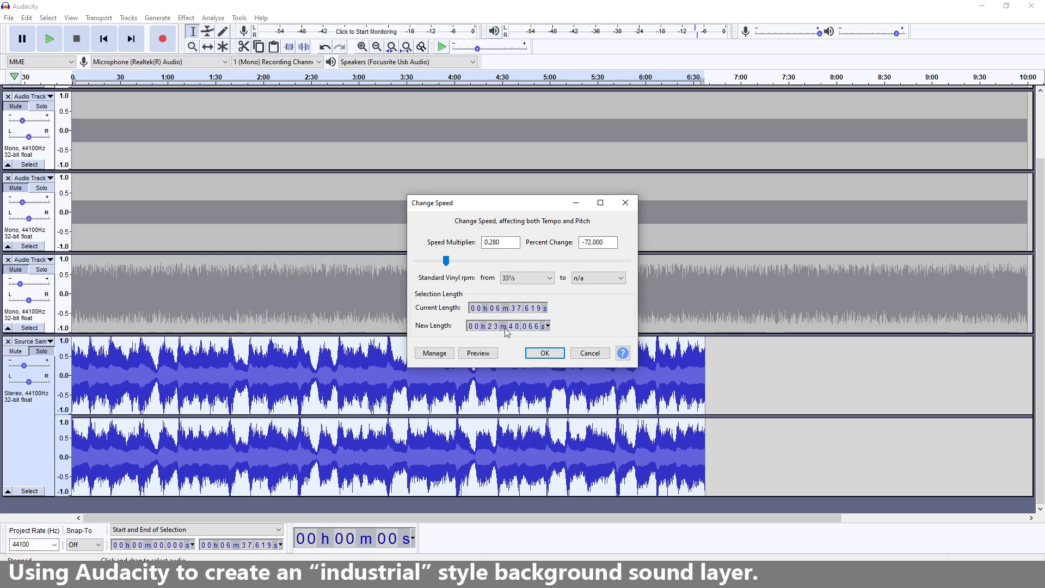
pyautogui.click(545, 354)
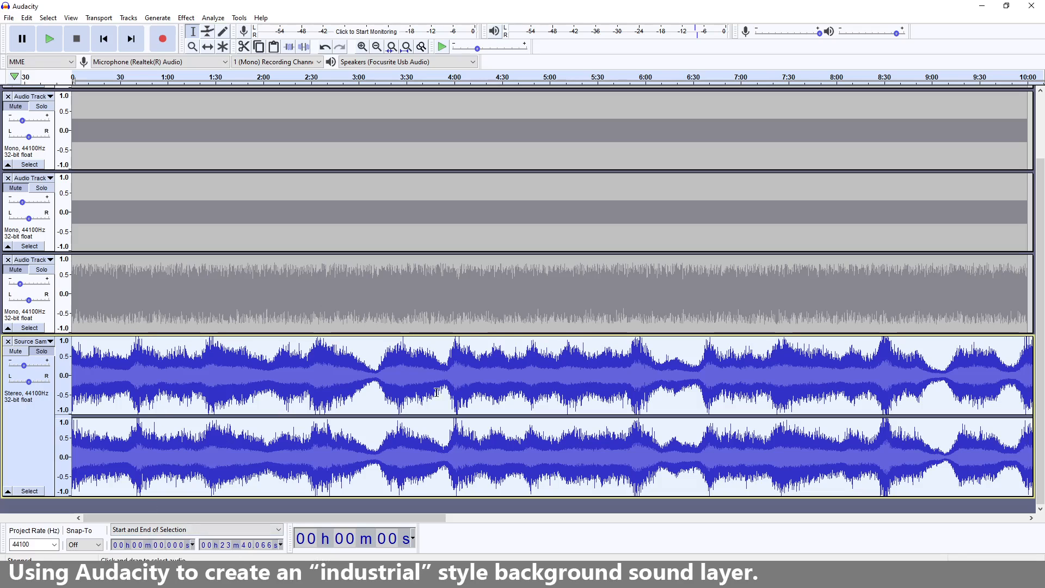
# Step: Play the slowed, soloed sample from the start of the timeline for a few seconds and stop
pyautogui.click(103, 41)
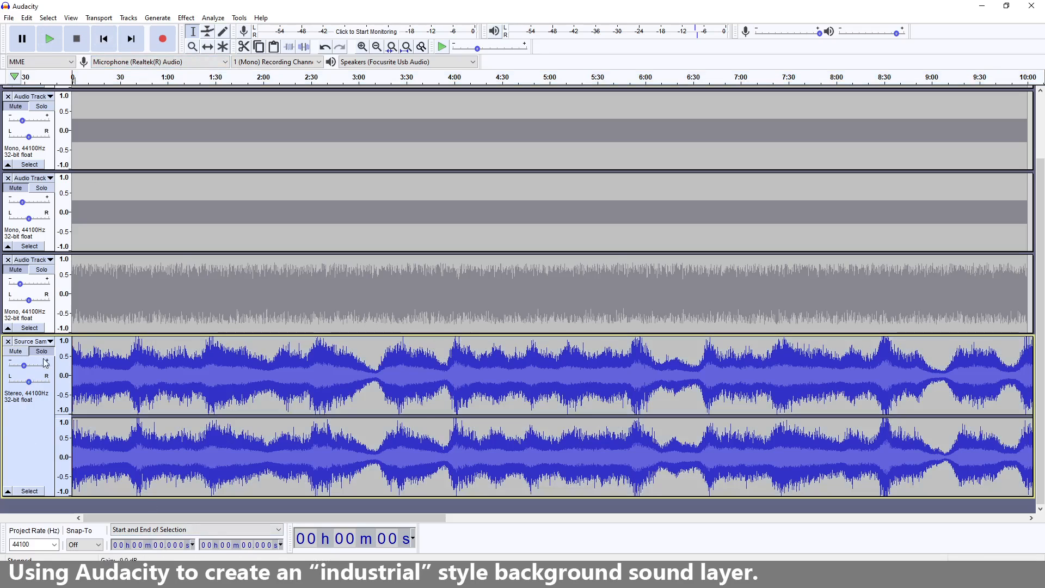
pyautogui.click(50, 39)
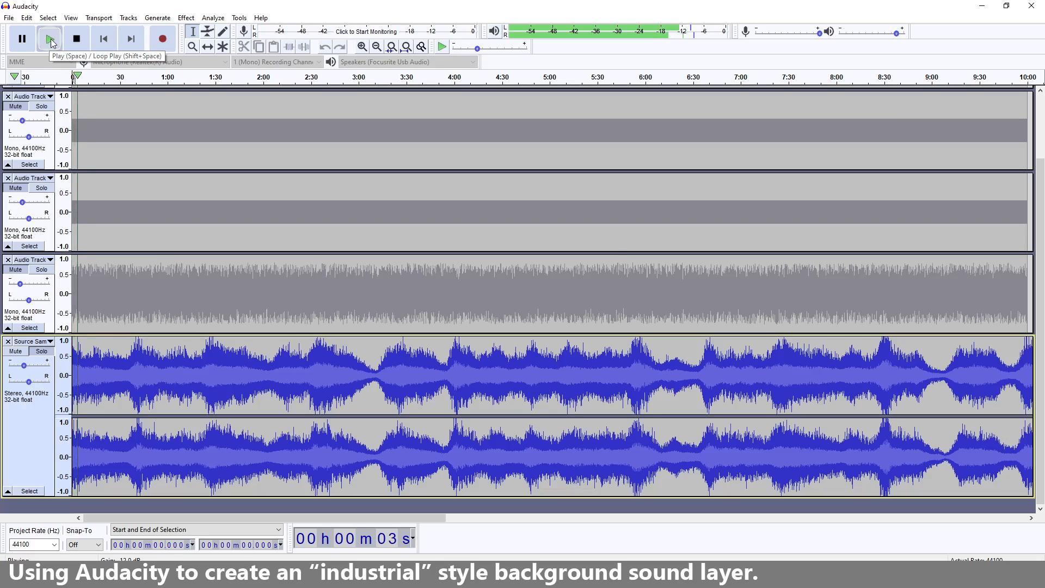
pyautogui.click(78, 44)
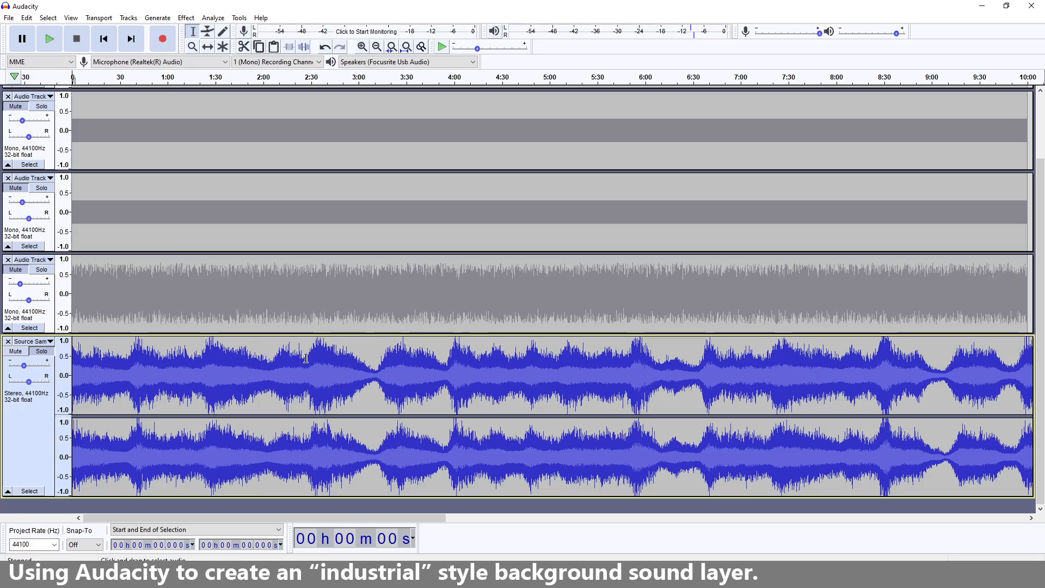
# Step: Delete the part of the sample clip beyond the 10:00 mark so it ends with the other tracks
pyautogui.scroll(3, 357, 231)
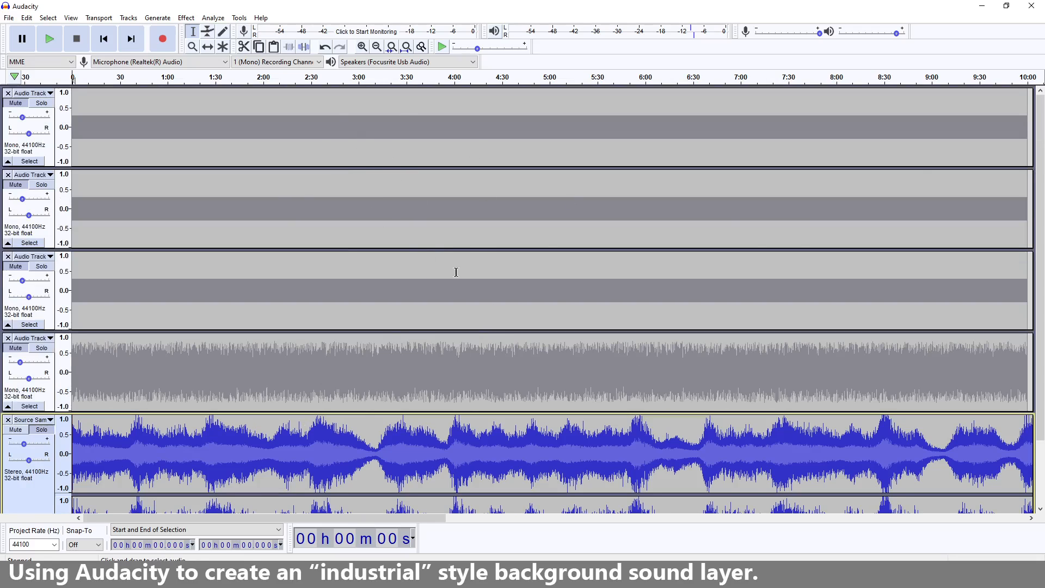
pyautogui.scroll(-3, 698, 241)
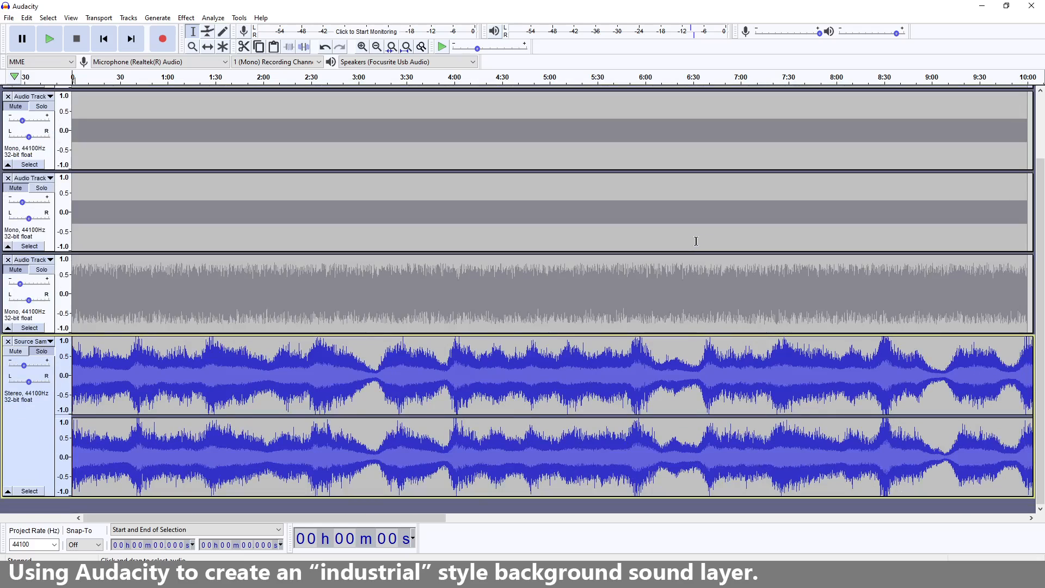
pyautogui.scroll(3, 467, 213)
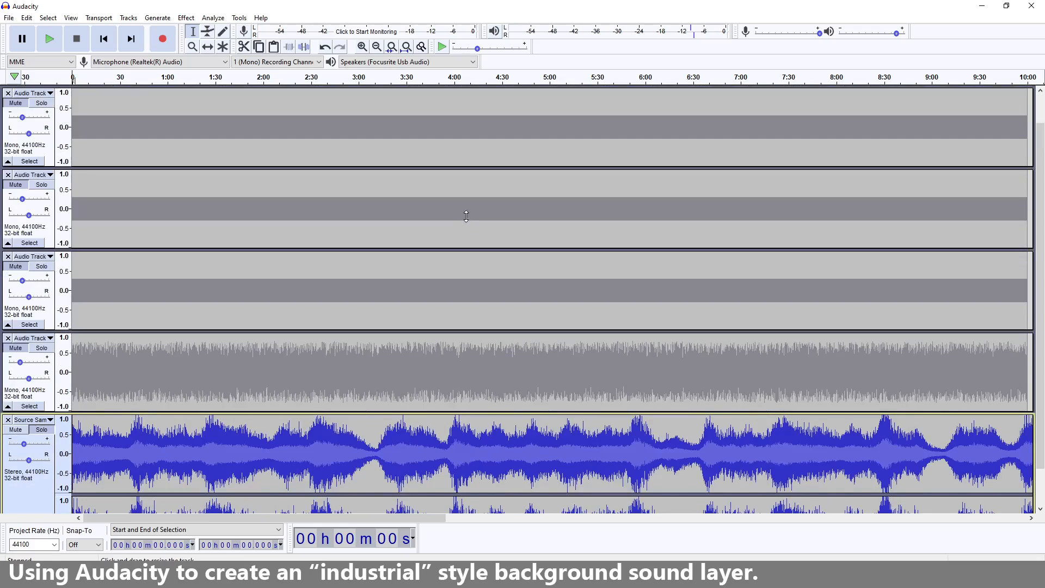
pyautogui.scroll(-3, 467, 213)
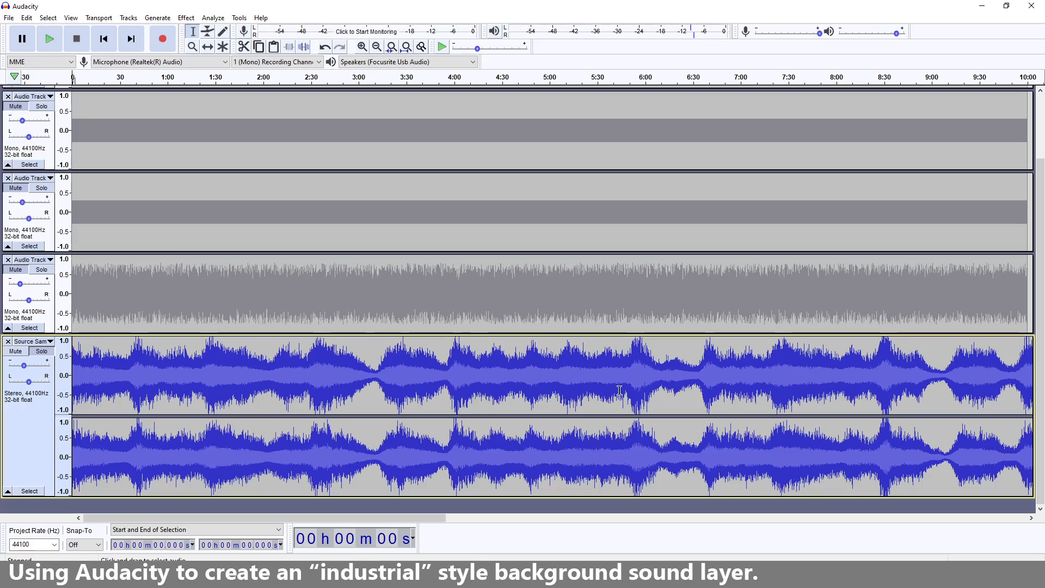
pyautogui.moveTo(342, 523); pyautogui.dragTo(853, 520)
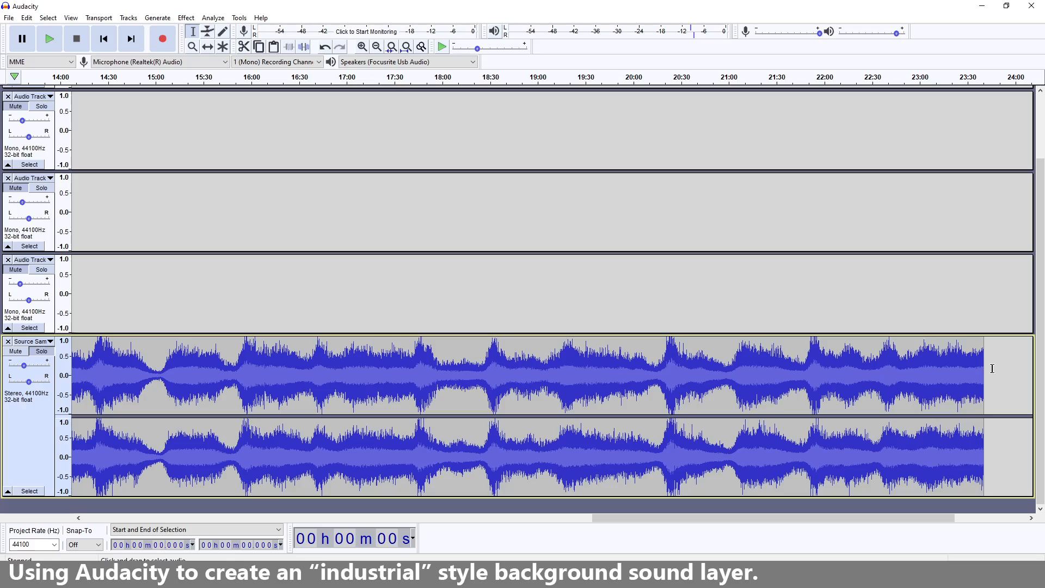
pyautogui.moveTo(992, 365); pyautogui.dragTo(201, 345)
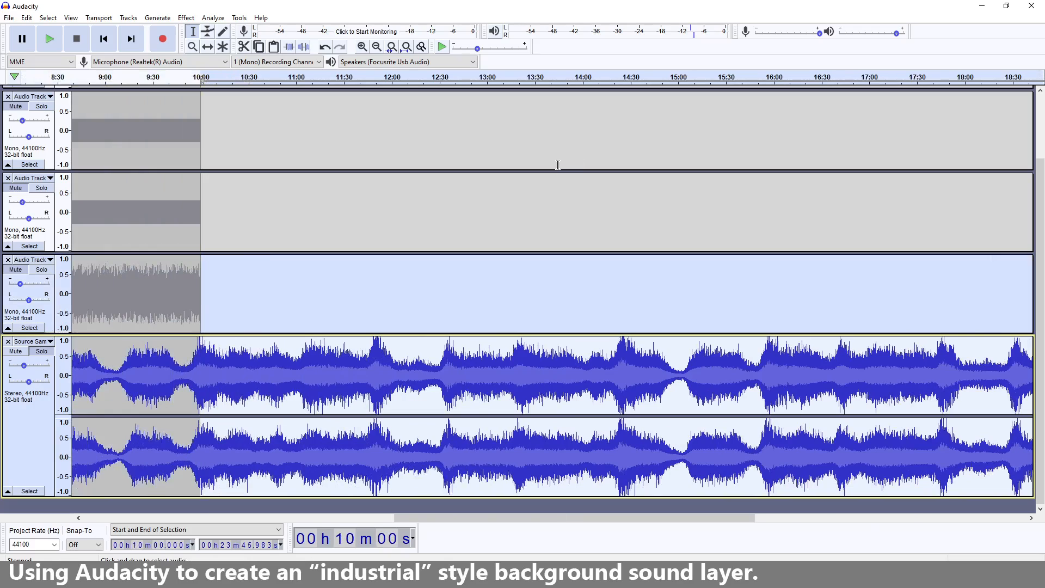
pyautogui.press('Delete')
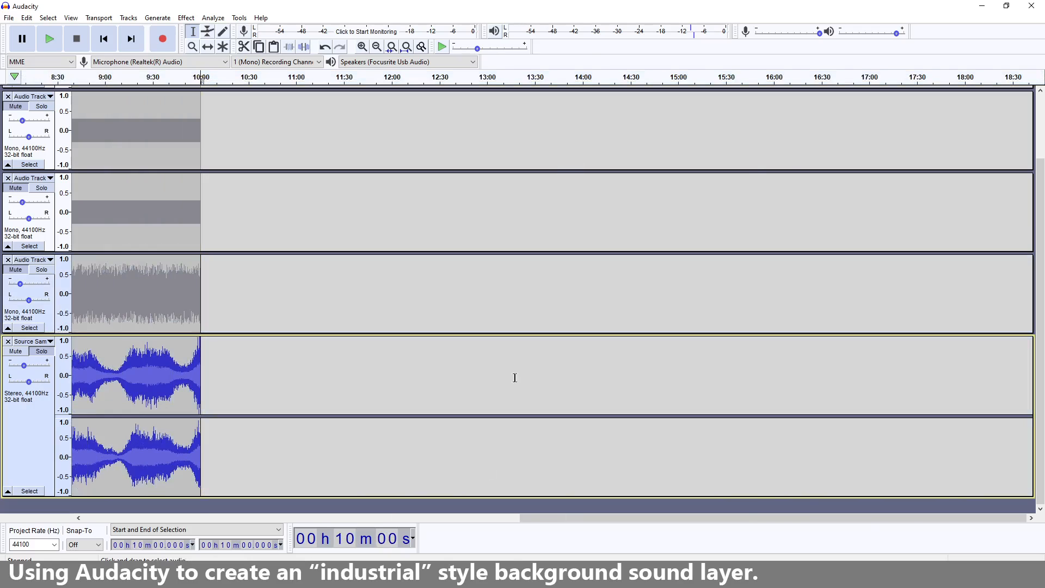
pyautogui.moveTo(684, 518); pyautogui.dragTo(89, 517)
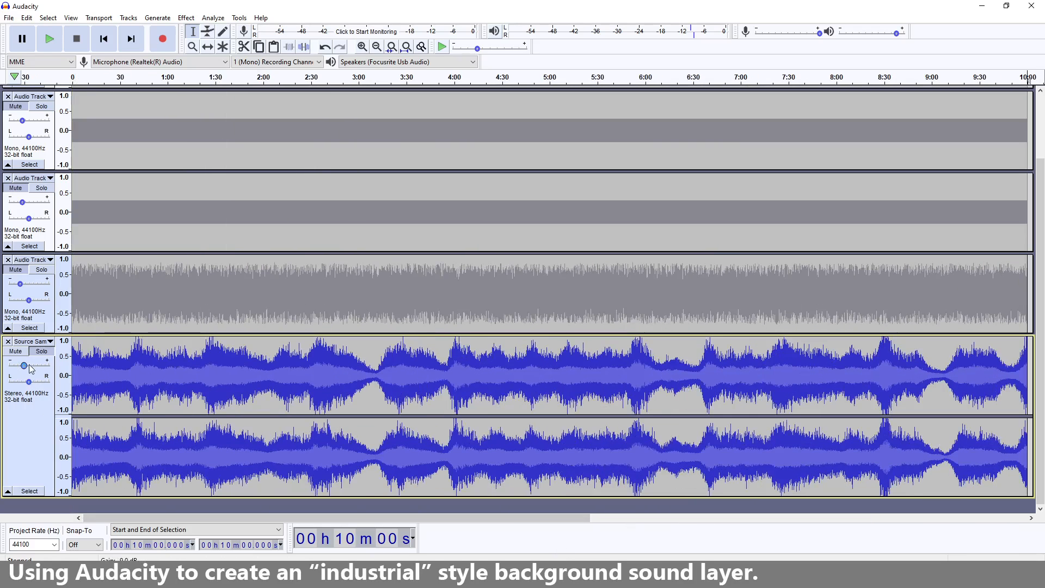
# Step: Turn off solo on the sample track and play the full mix from the beginning
pyautogui.click(45, 353)
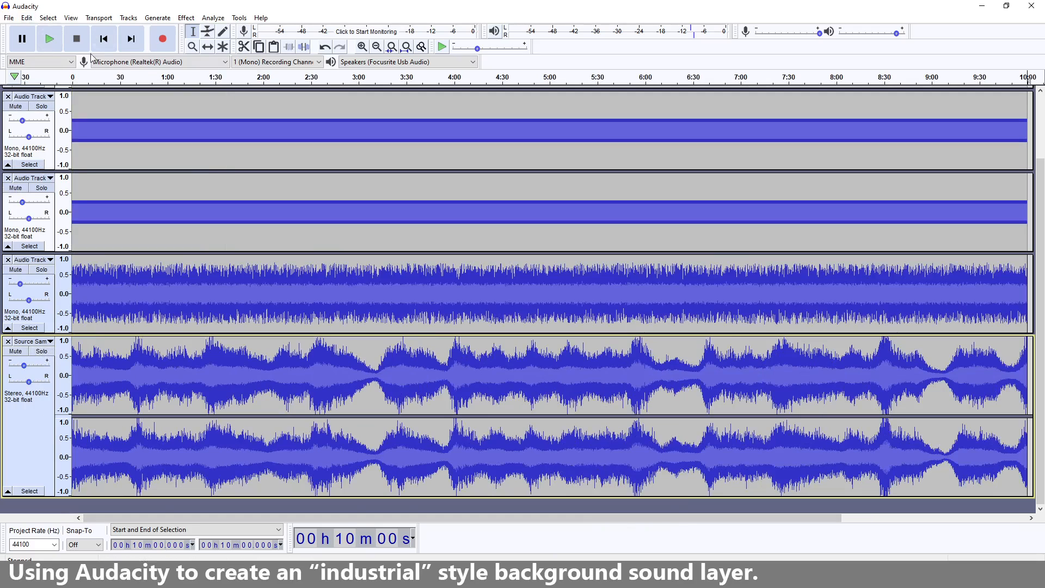
pyautogui.click(104, 39)
pyautogui.click(53, 42)
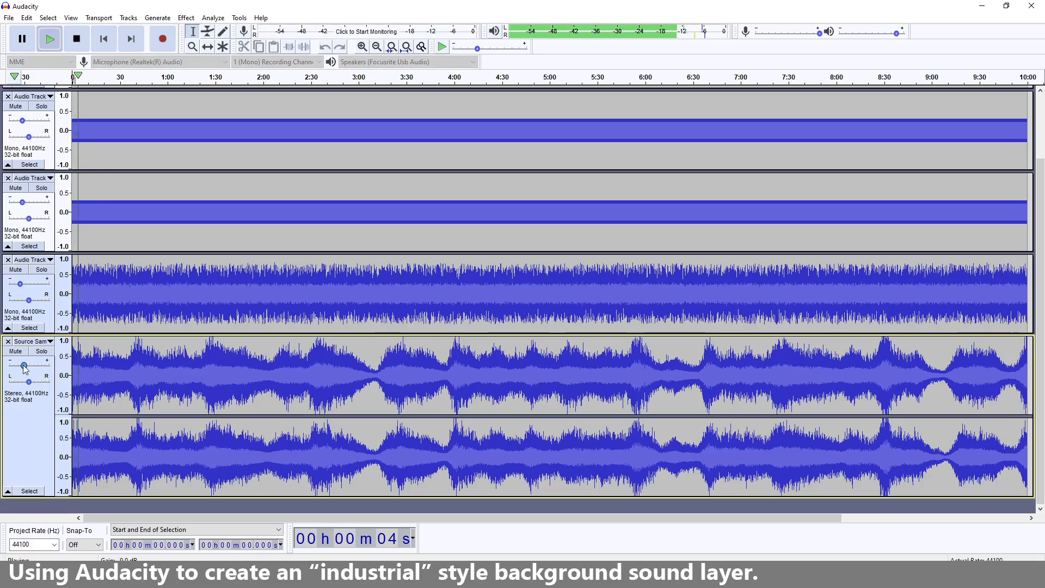
# Step: Lower the sample track's gain while the mix plays, and stop playback
pyautogui.moveTo(25, 368)
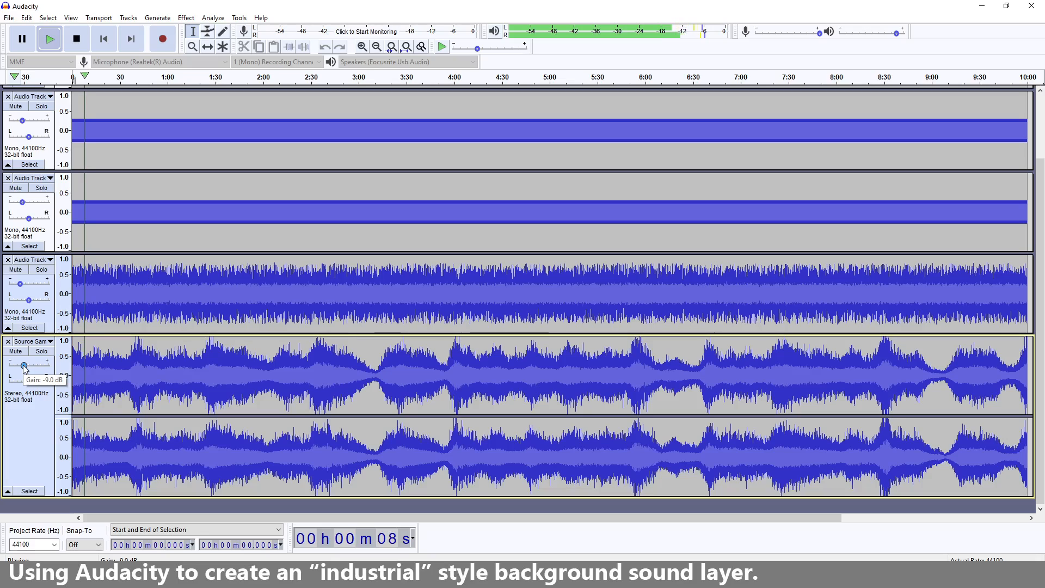
pyautogui.click(24, 367)
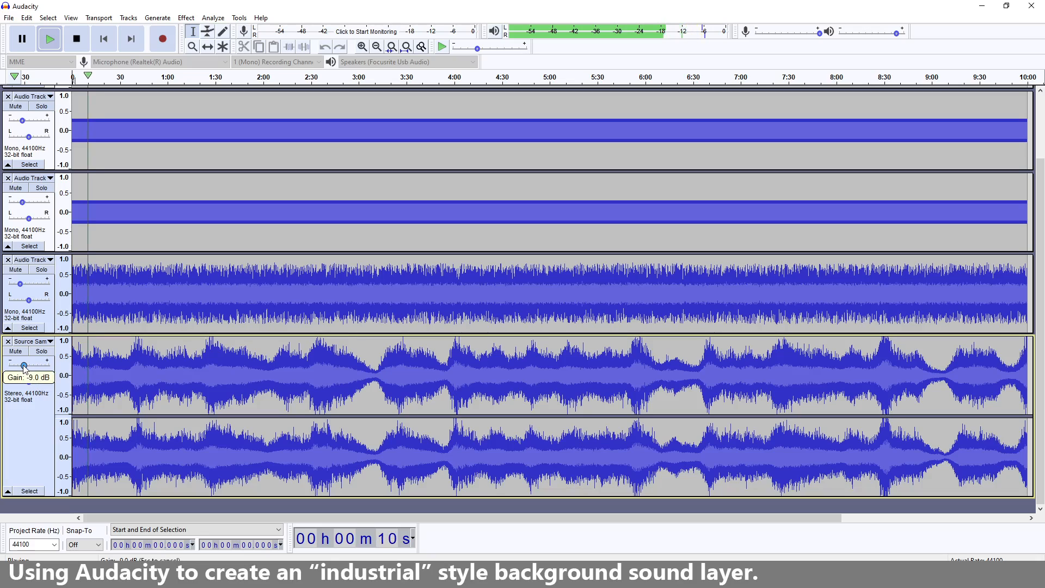
pyautogui.moveTo(24, 367); pyautogui.dragTo(20, 371)
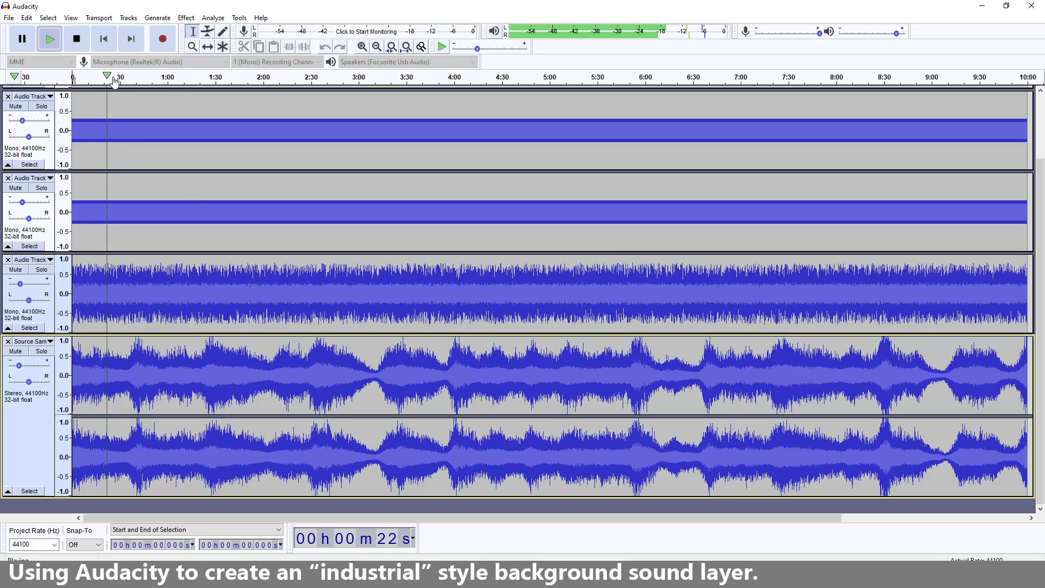
pyautogui.moveTo(18, 366); pyautogui.dragTo(19, 367)
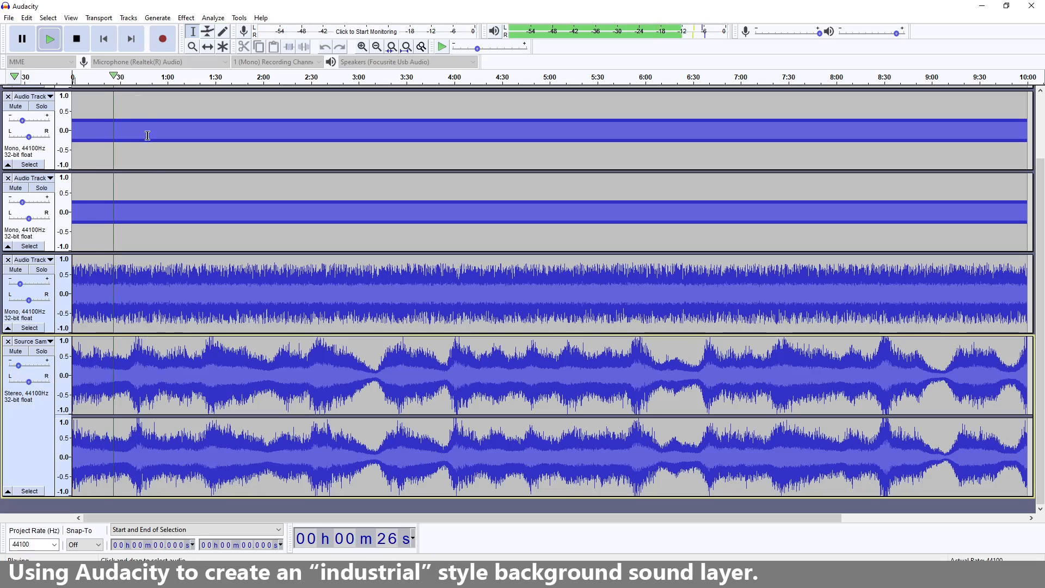
pyautogui.click(77, 43)
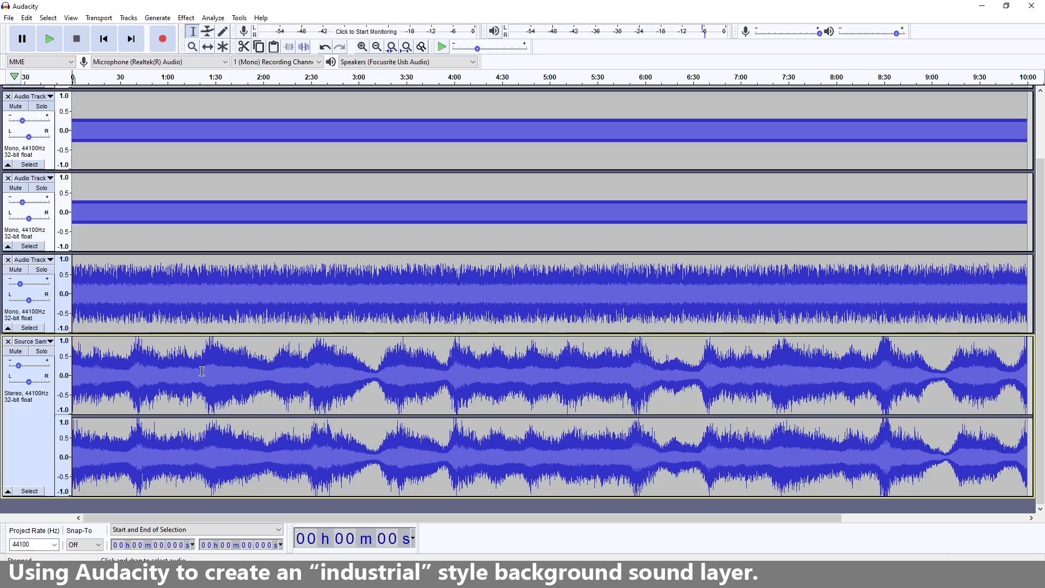
# Step: Listen to the mix from about 2:29 on the timeline and stop playback
pyautogui.click(310, 377)
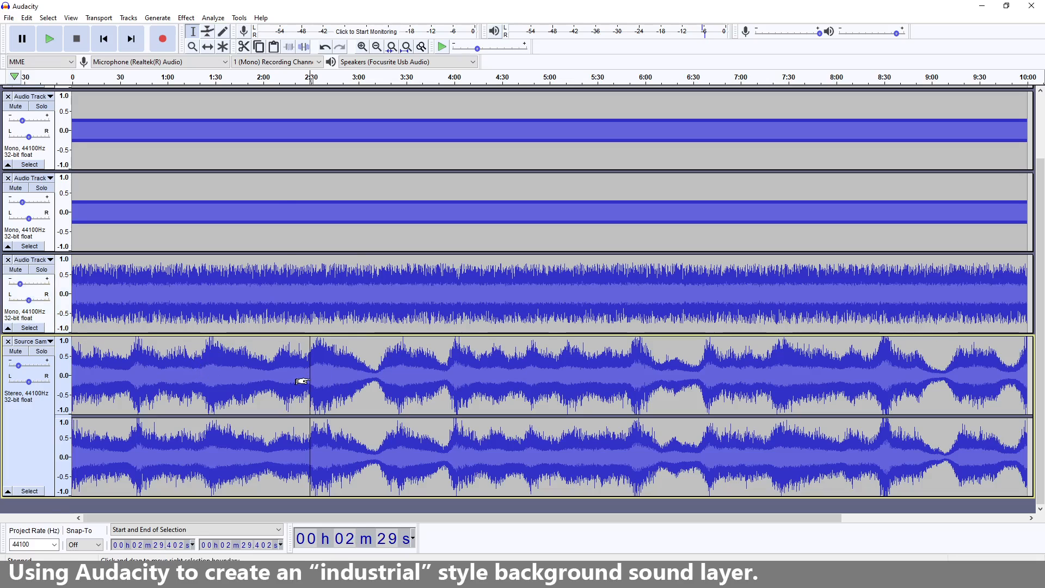
pyautogui.click(50, 39)
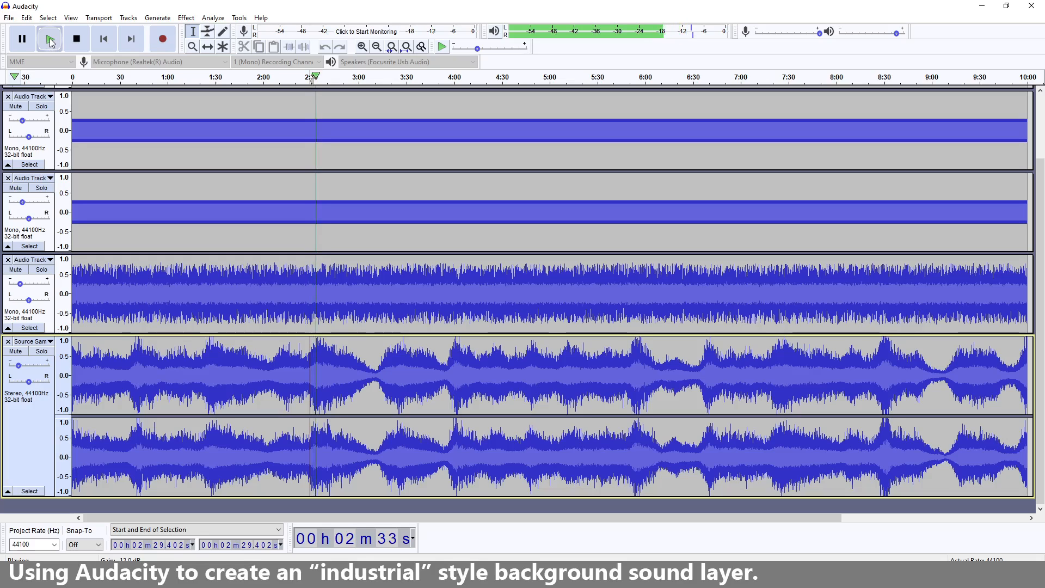
pyautogui.click(77, 41)
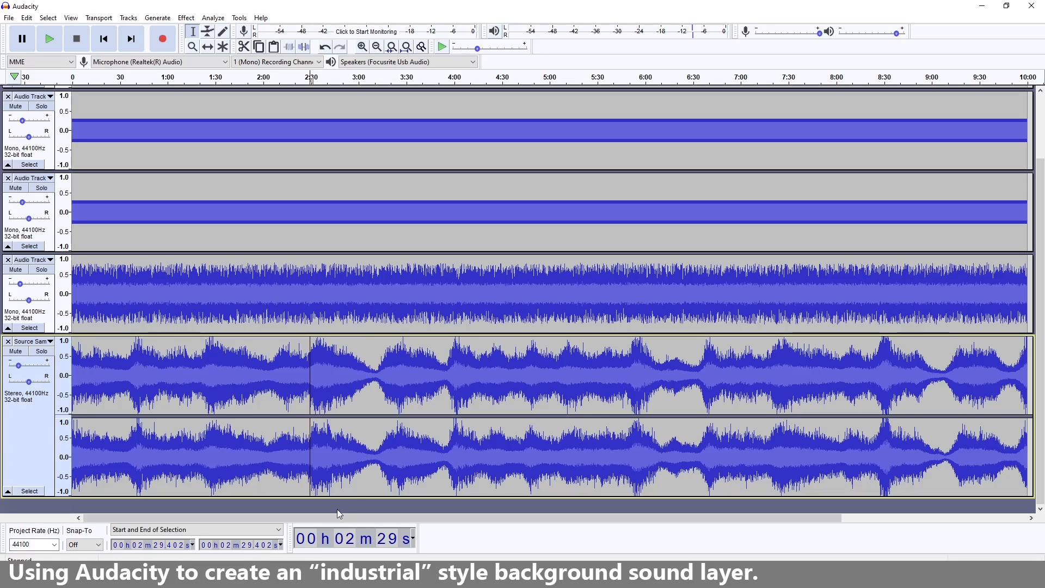
# Step: Select the whole sample track and duplicate it
pyautogui.moveTo(303, 518)
pyautogui.mouseDown()
pyautogui.moveTo(367, 518)
pyautogui.moveTo(314, 532)
pyautogui.mouseUp()
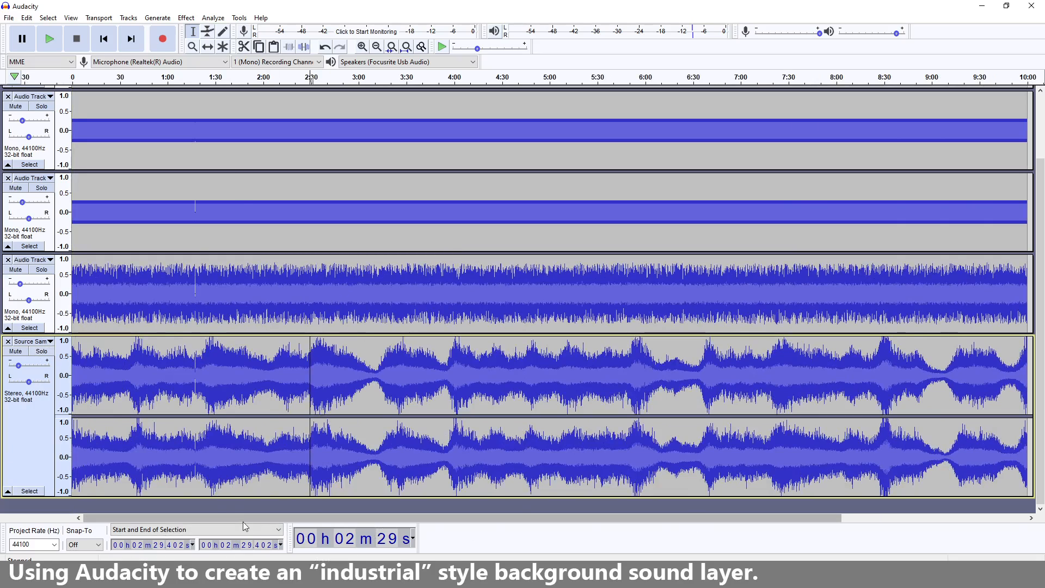
pyautogui.scroll(3, 250, 296)
pyautogui.scroll(-3, 224, 303)
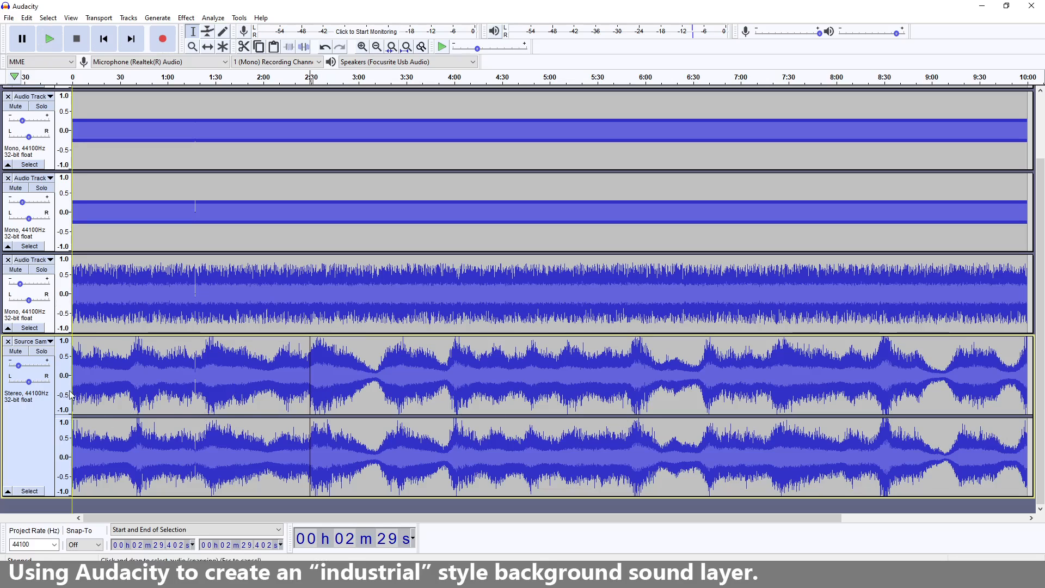
pyautogui.click(33, 427)
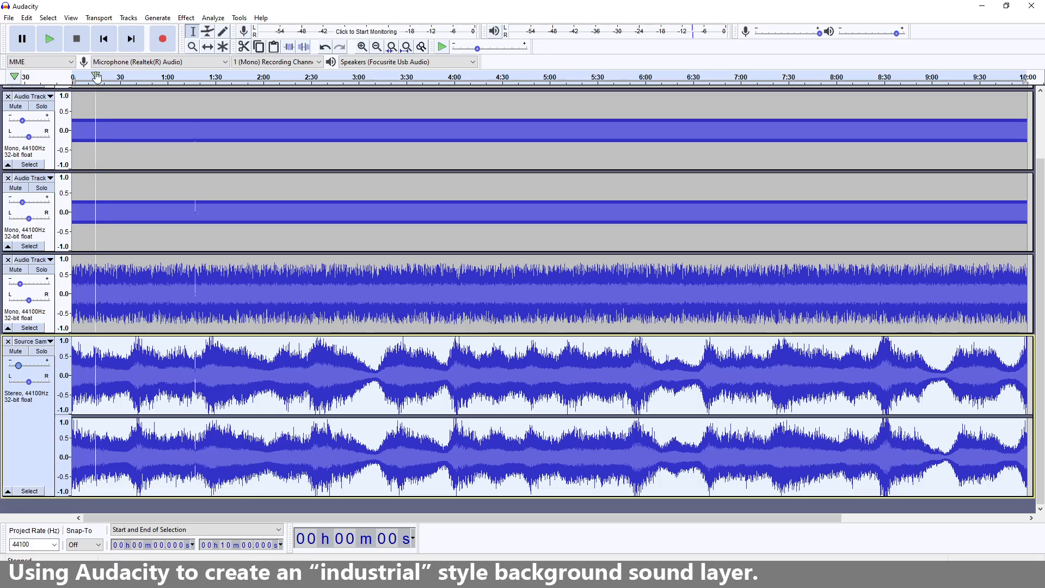
pyautogui.click(27, 18)
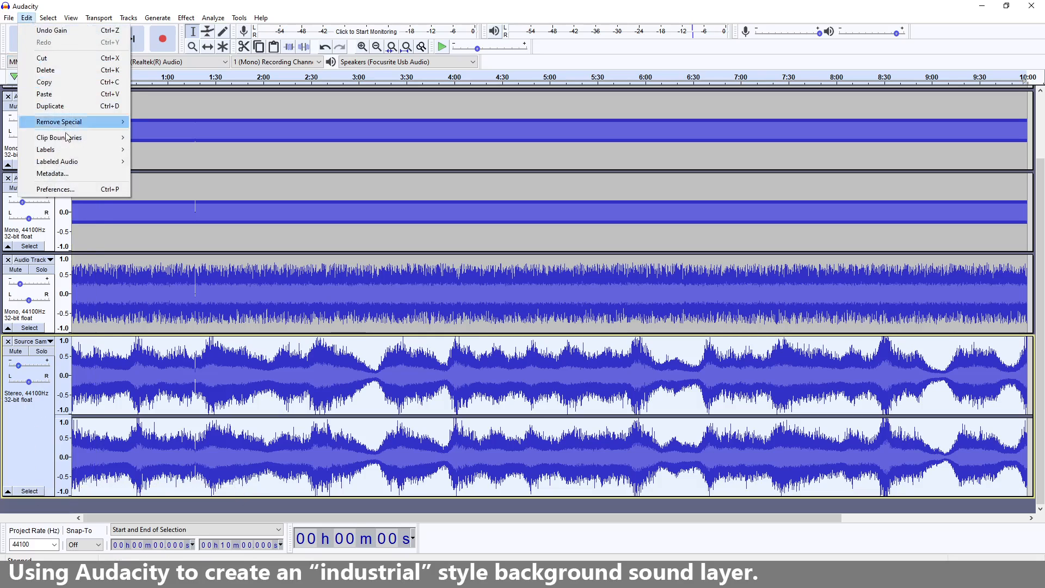
pyautogui.click(62, 106)
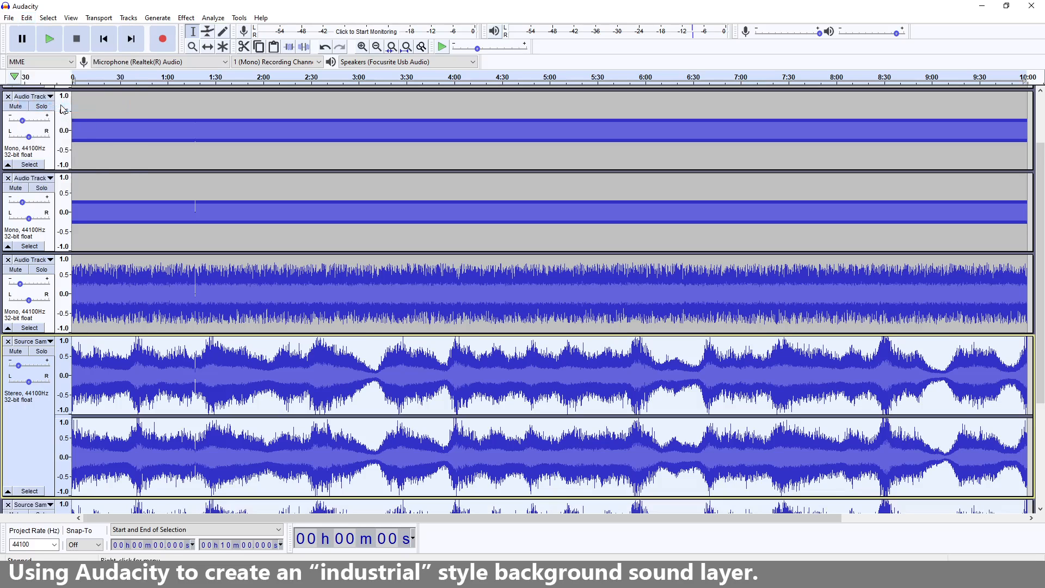
# Step: Solo the duplicated sample track and open the Distortion effect with the Hard Clipping type
pyautogui.scroll(-5, 98, 396)
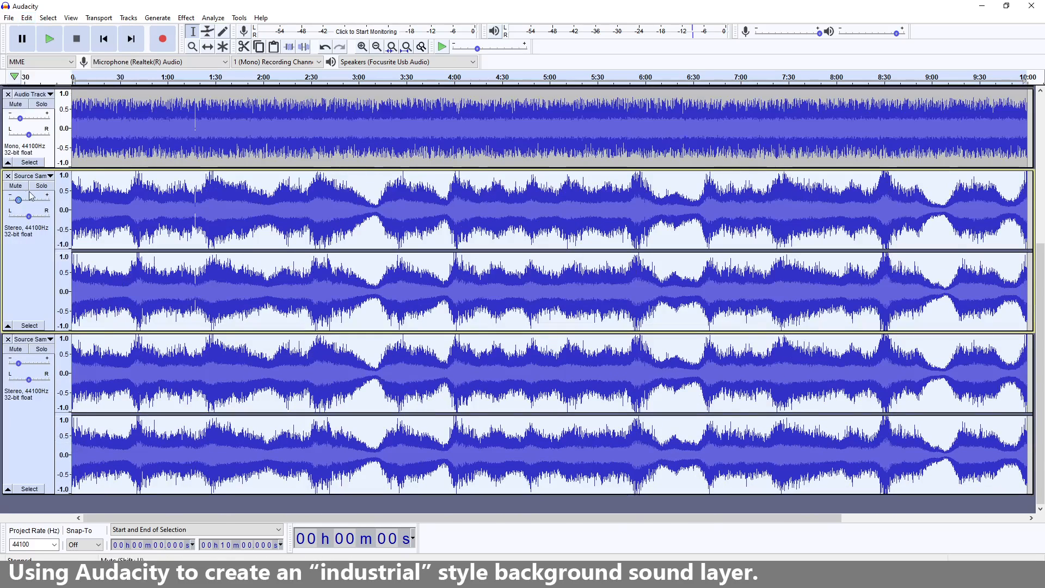
pyautogui.click(42, 349)
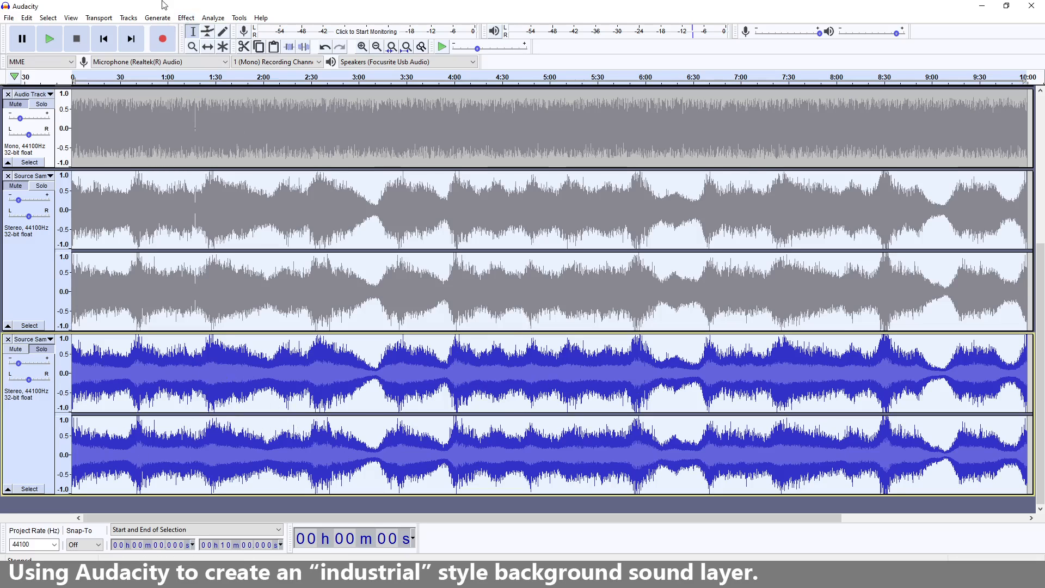
pyautogui.click(186, 18)
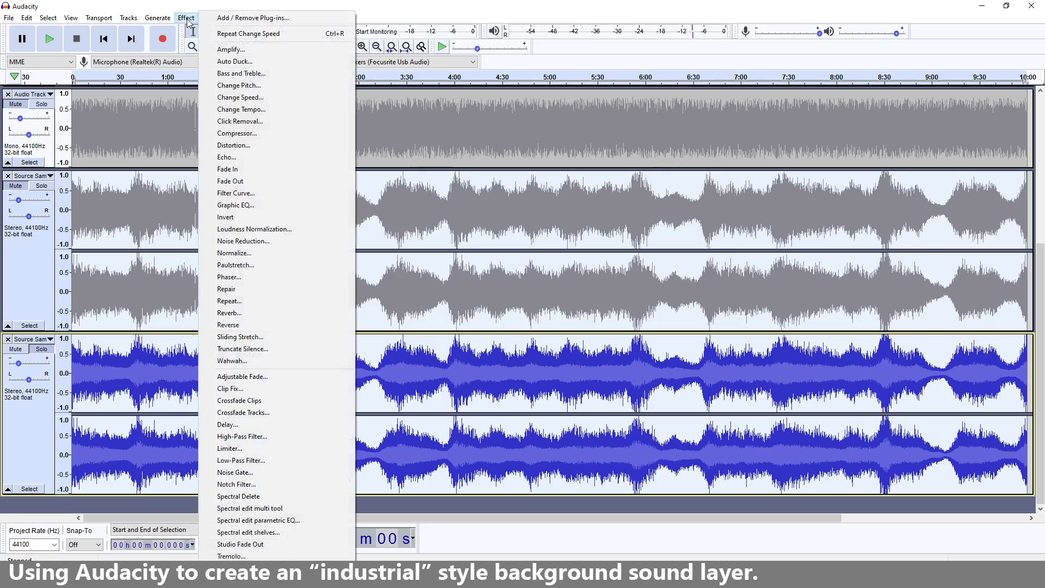
pyautogui.click(260, 146)
pyautogui.moveTo(527, 248); pyautogui.dragTo(605, 248)
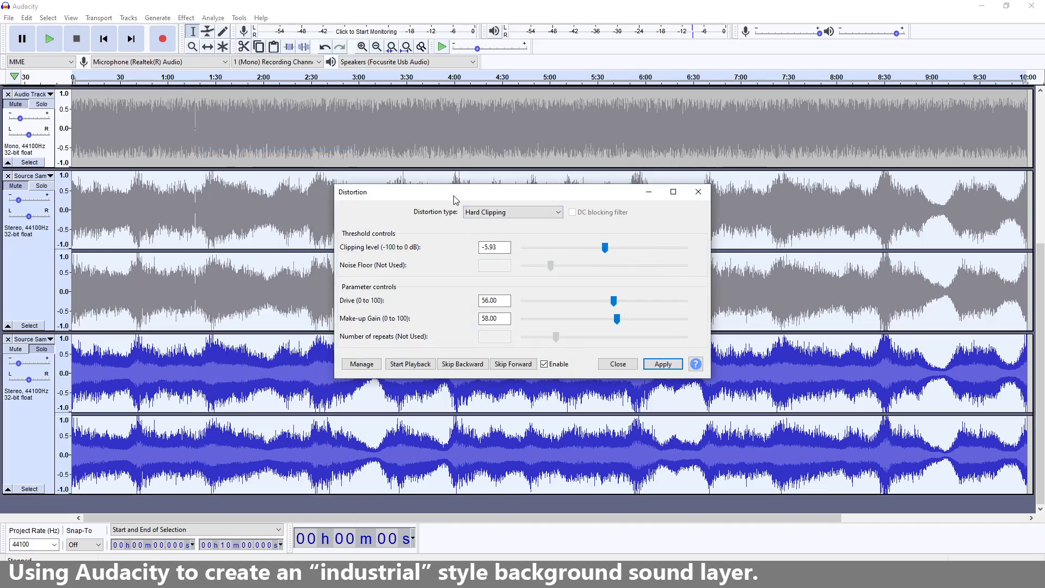
pyautogui.moveTo(455, 199); pyautogui.dragTo(409, 190)
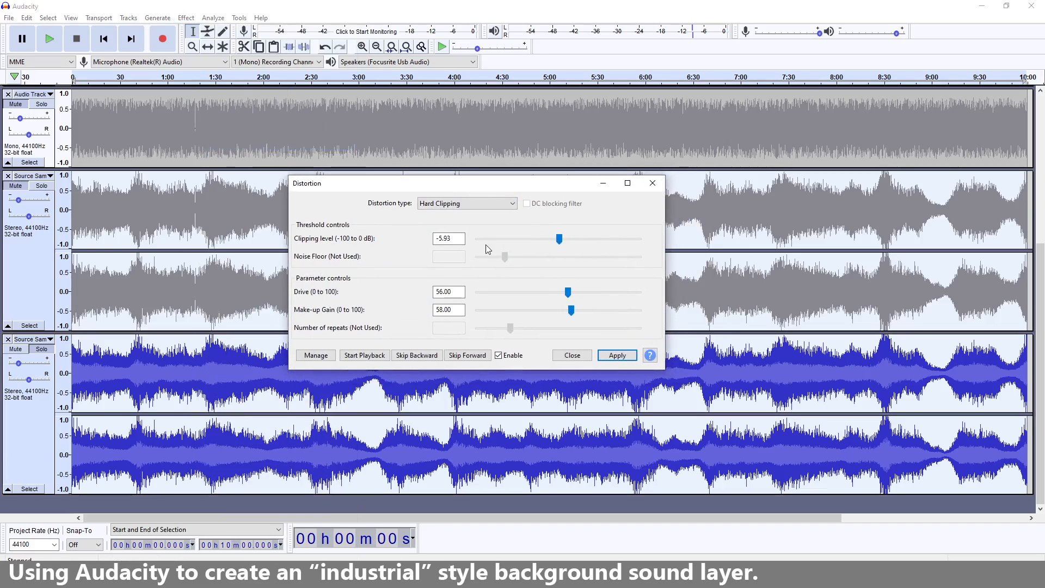
pyautogui.moveTo(483, 186); pyautogui.dragTo(485, 162)
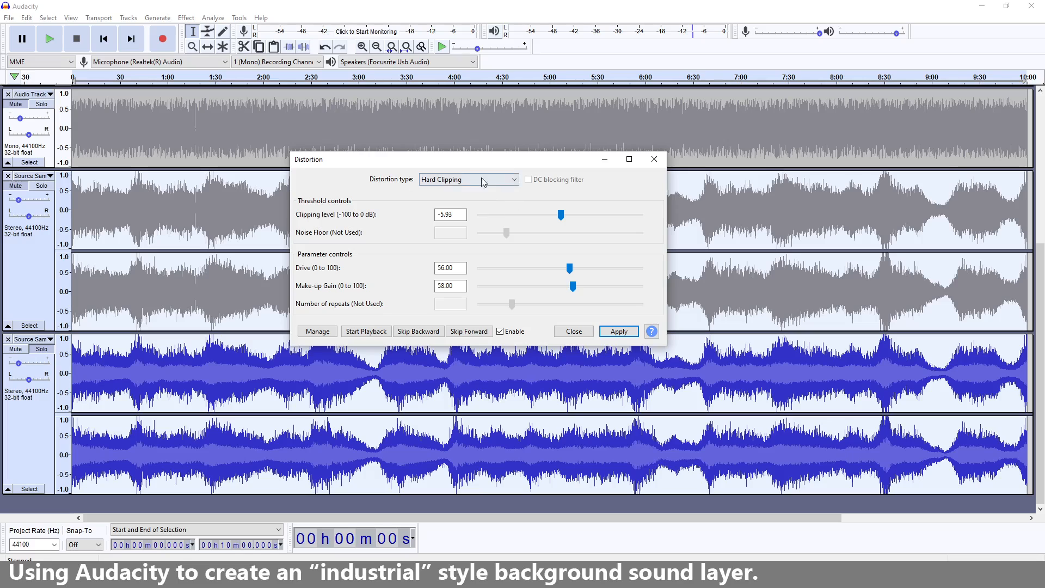
pyautogui.click(482, 182)
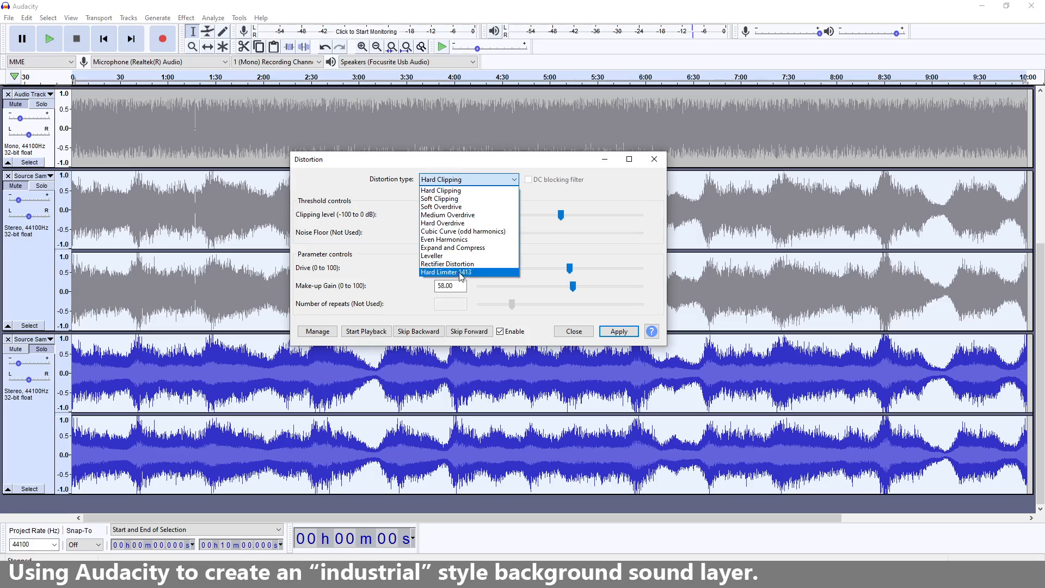
pyautogui.click(446, 191)
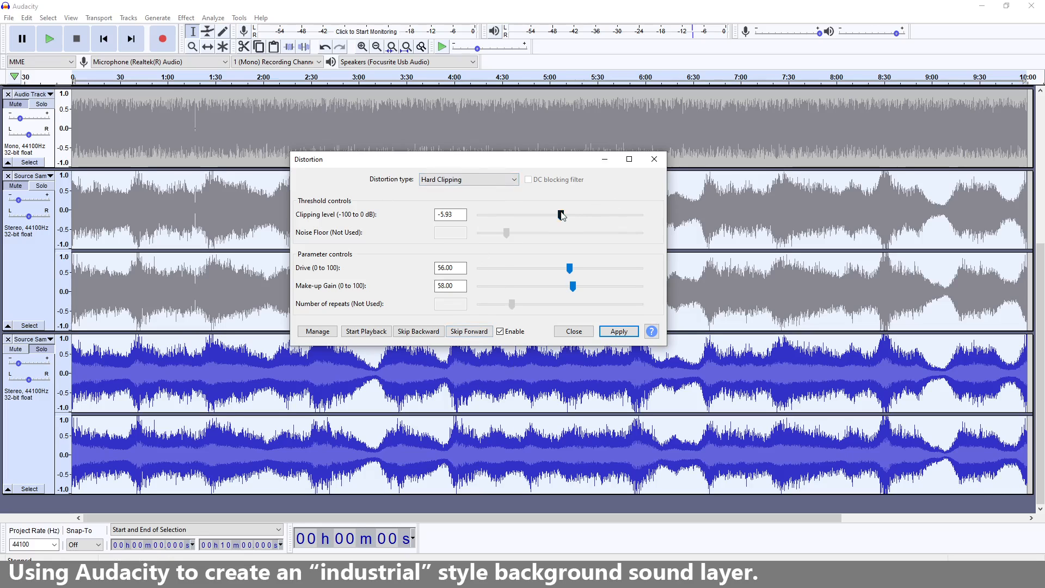
# Step: Preview the distortion with the clipping level at 0 dB, raising the duplicated sample track's gain slightly during playback
pyautogui.moveTo(649, 216); pyautogui.dragTo(649, 216)
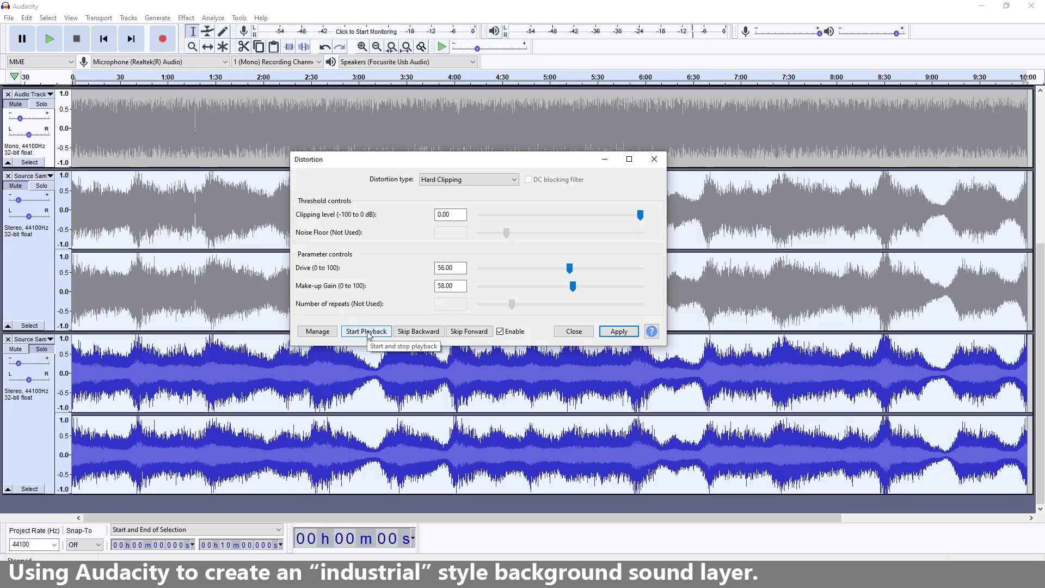
pyautogui.moveTo(641, 216); pyautogui.dragTo(486, 220)
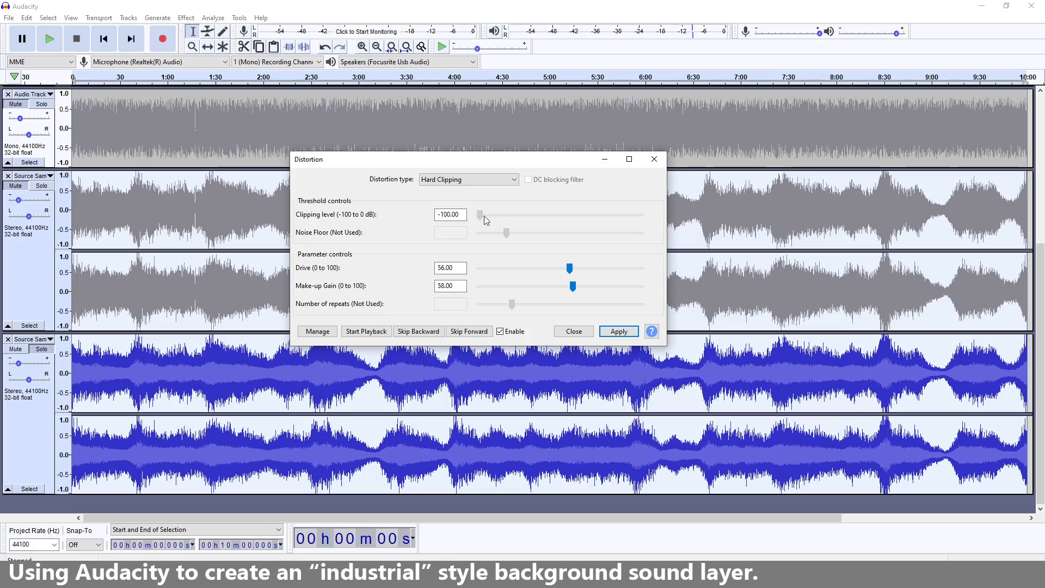
pyautogui.click(370, 333)
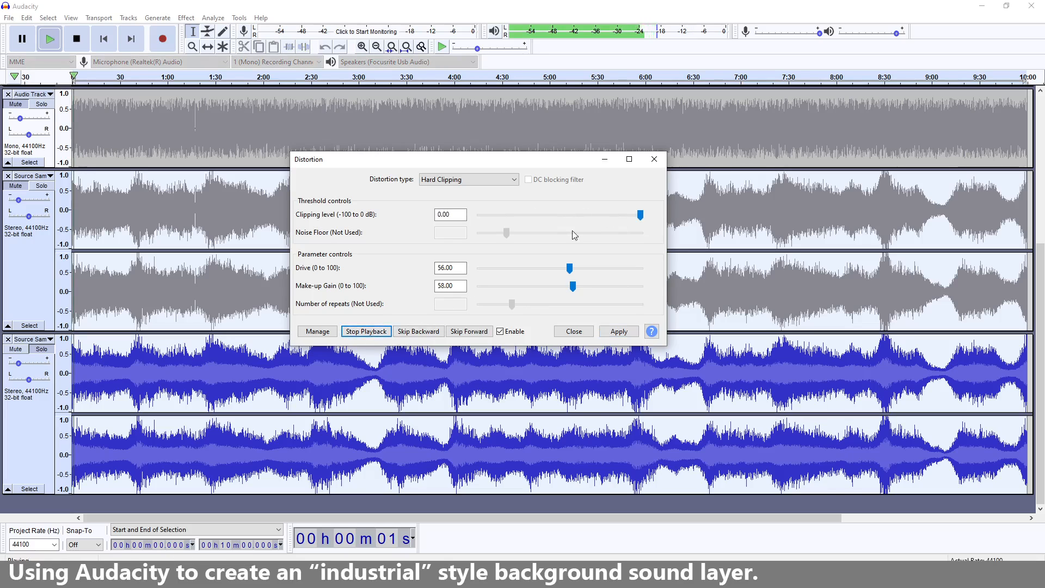
pyautogui.click(19, 364)
pyautogui.moveTo(18, 366); pyautogui.dragTo(22, 365)
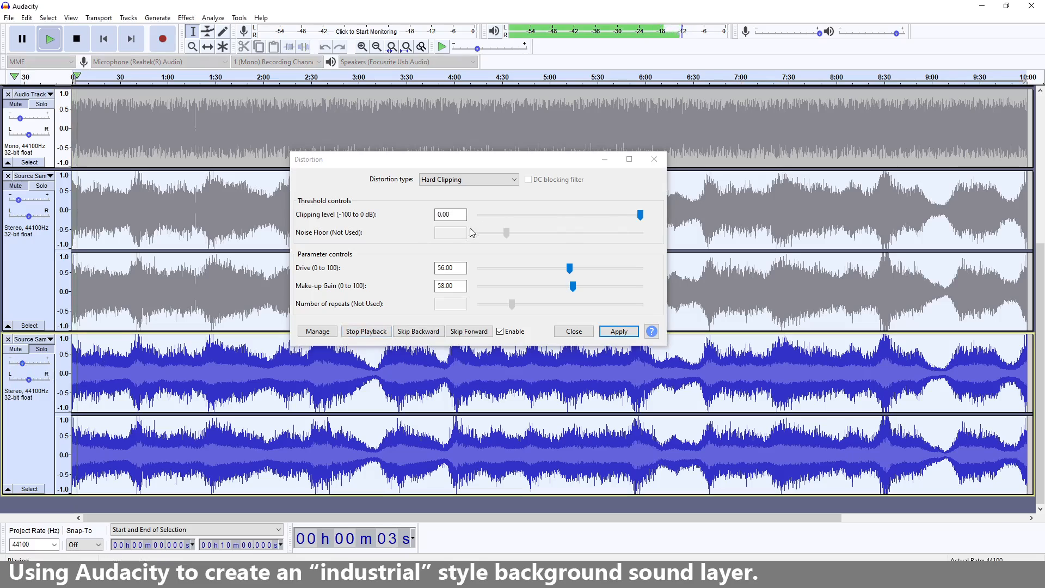
# Step: Sweep the clipping level down to -100 dB during the preview, and stop playback
pyautogui.click(641, 215)
pyautogui.moveTo(644, 216); pyautogui.dragTo(482, 222)
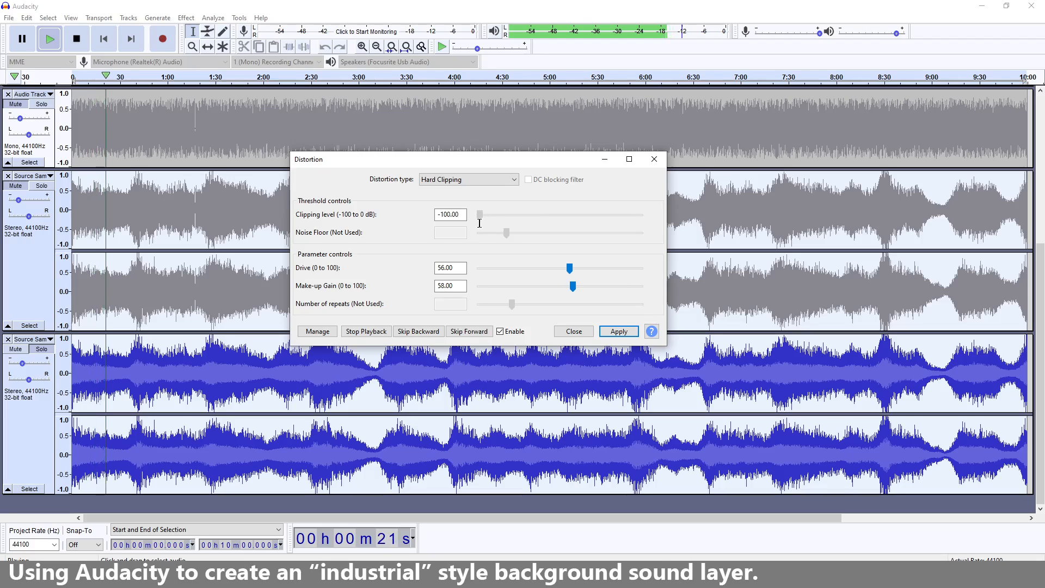
pyautogui.click(365, 332)
# Step: Apply the Hard Clipping distortion to both selected sample tracks and close the effect
pyautogui.moveTo(479, 165)
pyautogui.mouseDown()
pyautogui.moveTo(476, 150)
pyautogui.moveTo(474, 161)
pyautogui.mouseUp()
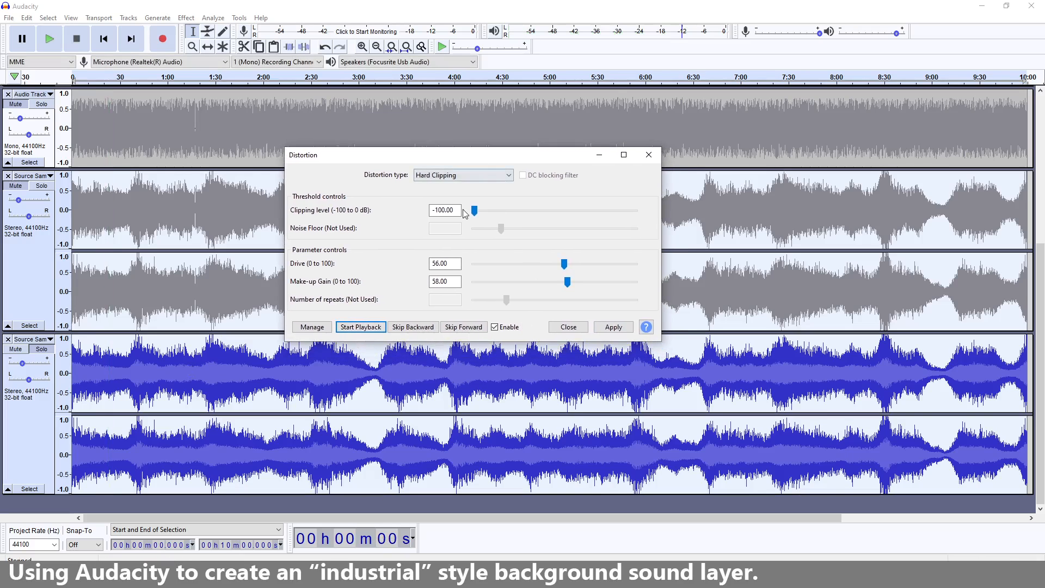
pyautogui.click(475, 210)
pyautogui.moveTo(466, 157); pyautogui.dragTo(461, 170)
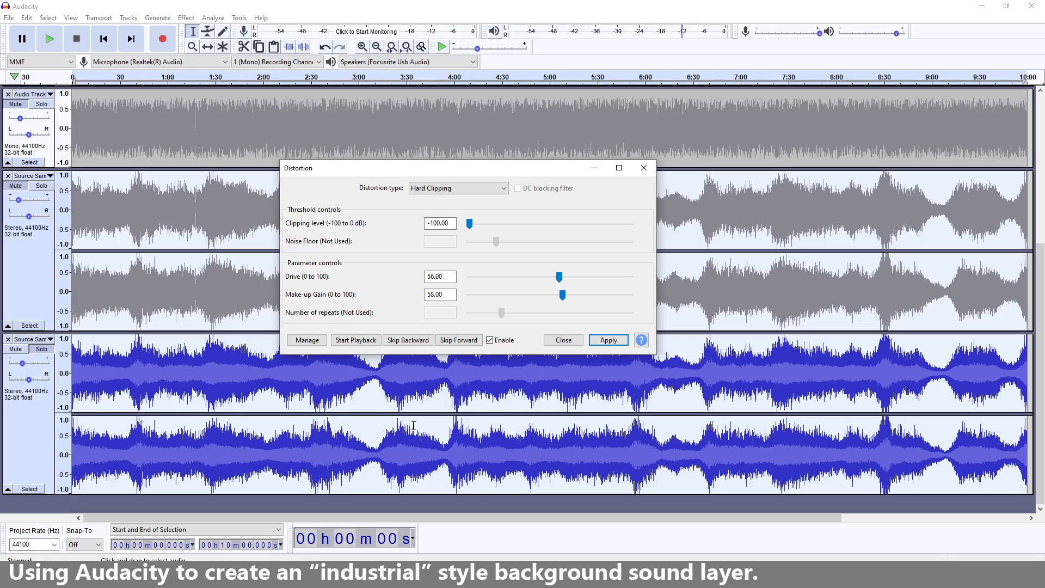
pyautogui.click(615, 342)
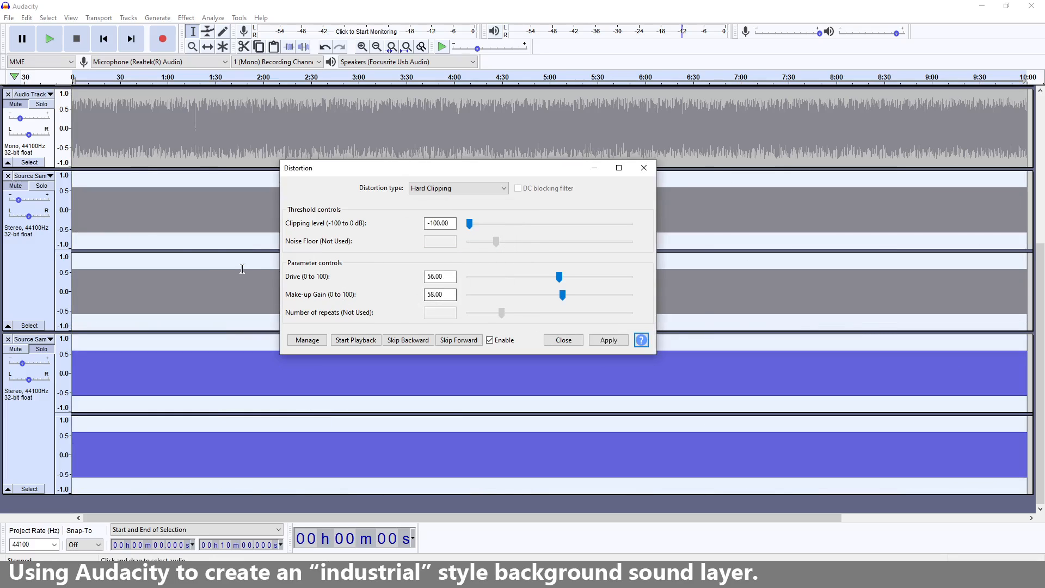
pyautogui.click(563, 341)
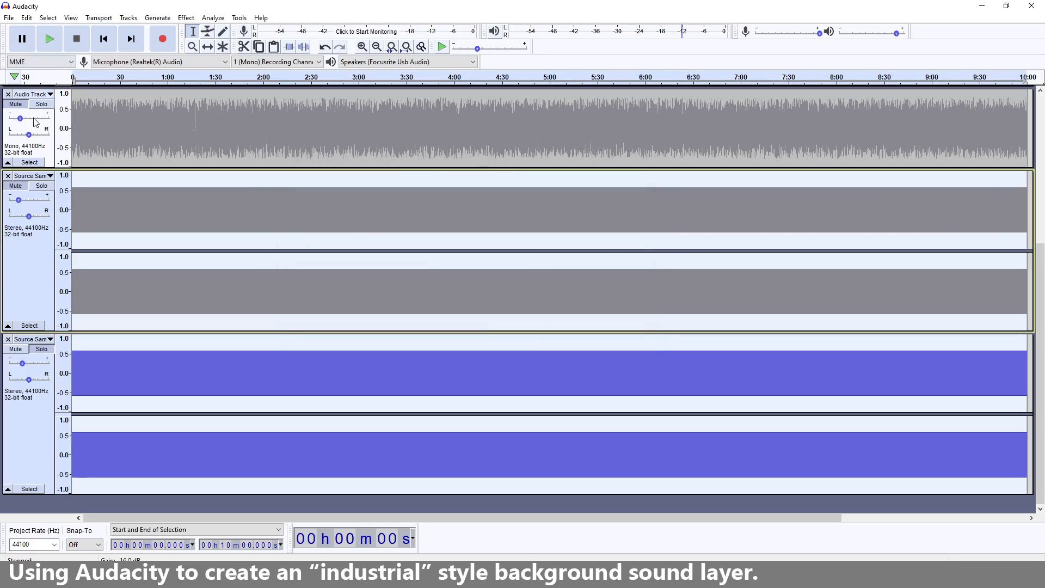
# Step: Undo the distortion on both sample tracks and reapply it with a -100 dB clipping level to the duplicated track only
pyautogui.moveTo(40, 126)
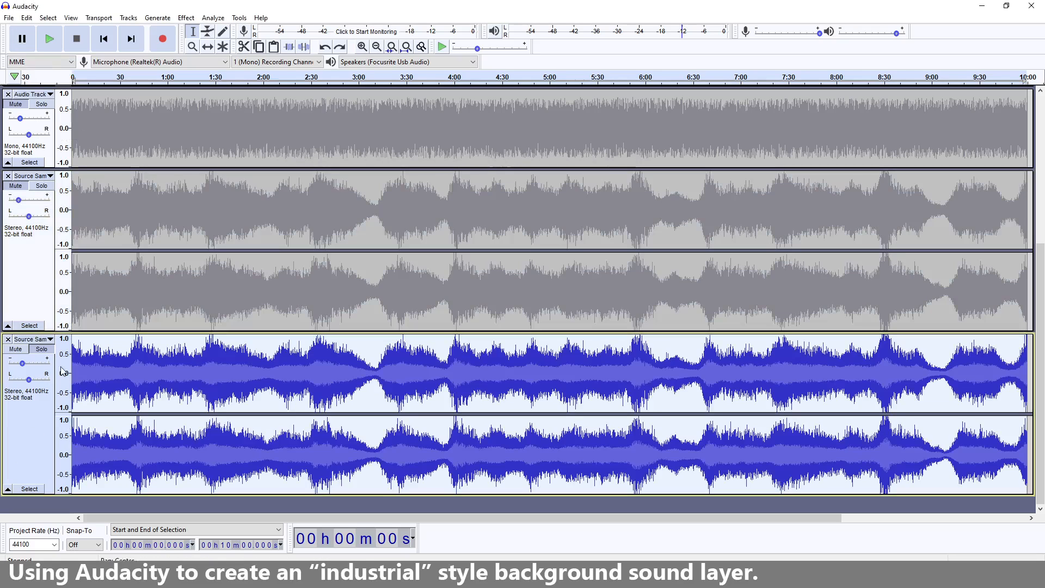
pyautogui.click(185, 18)
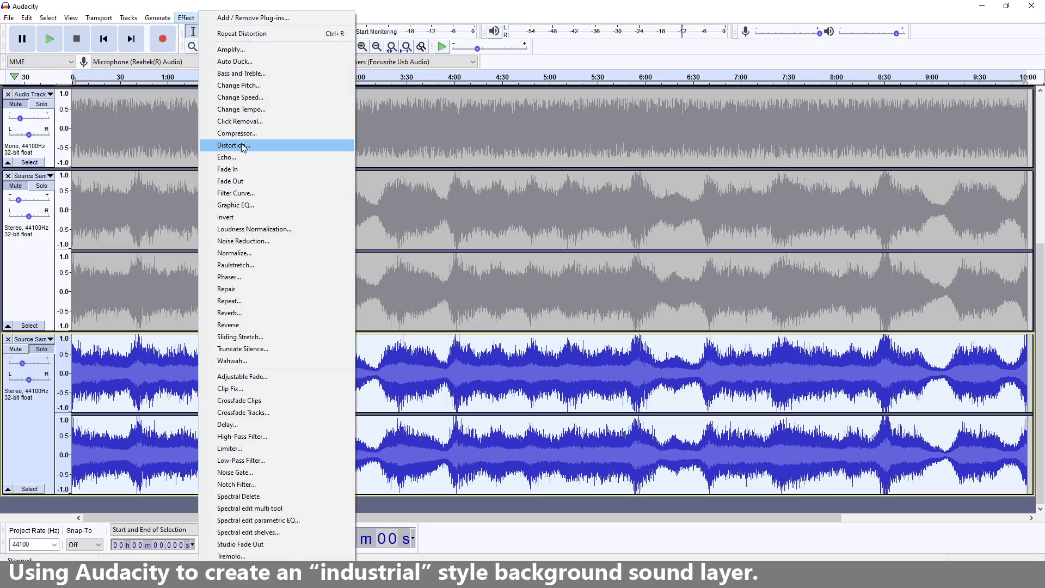
pyautogui.click(243, 147)
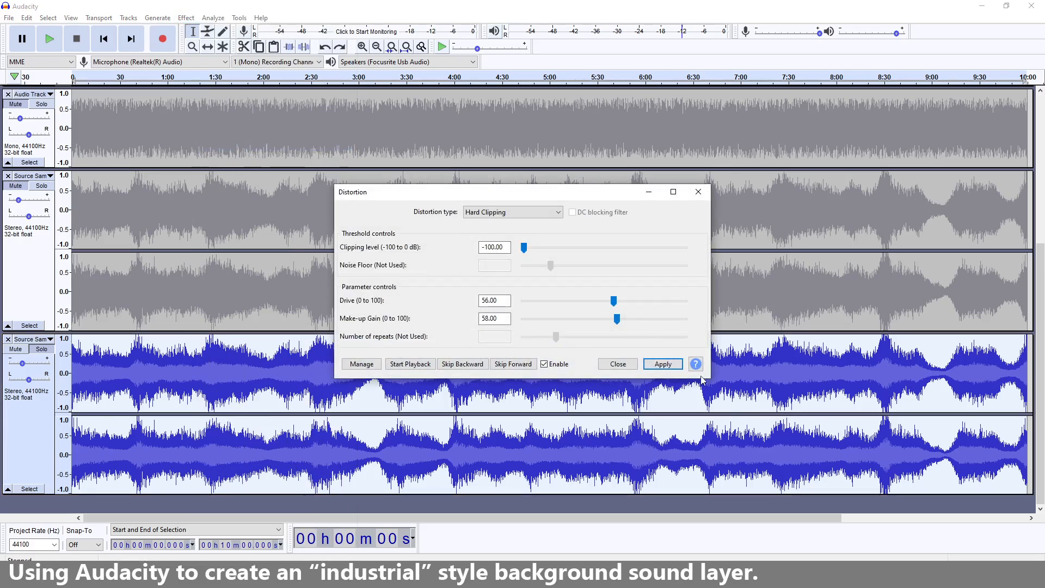
pyautogui.click(667, 364)
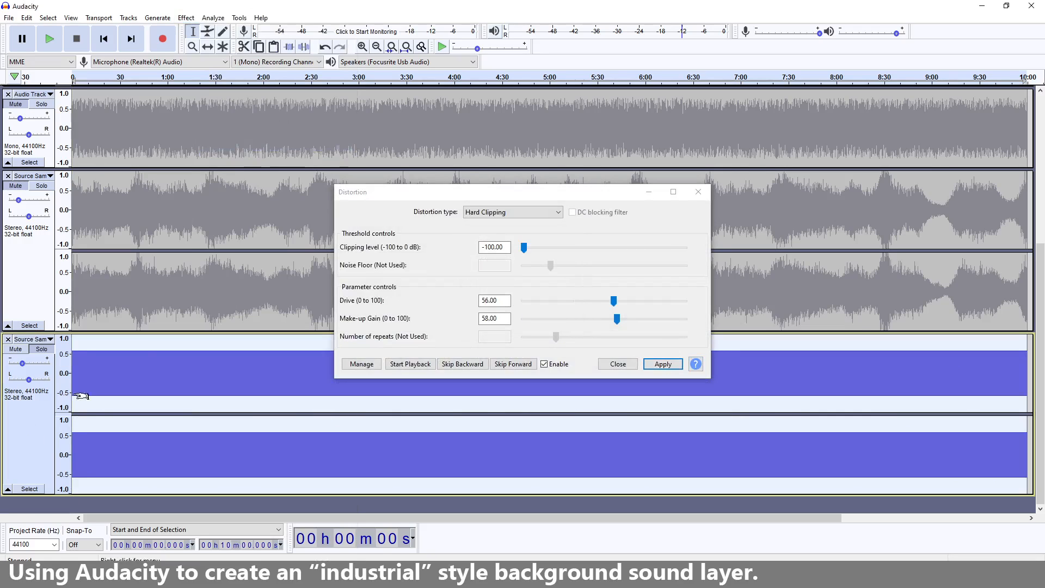
pyautogui.click(618, 364)
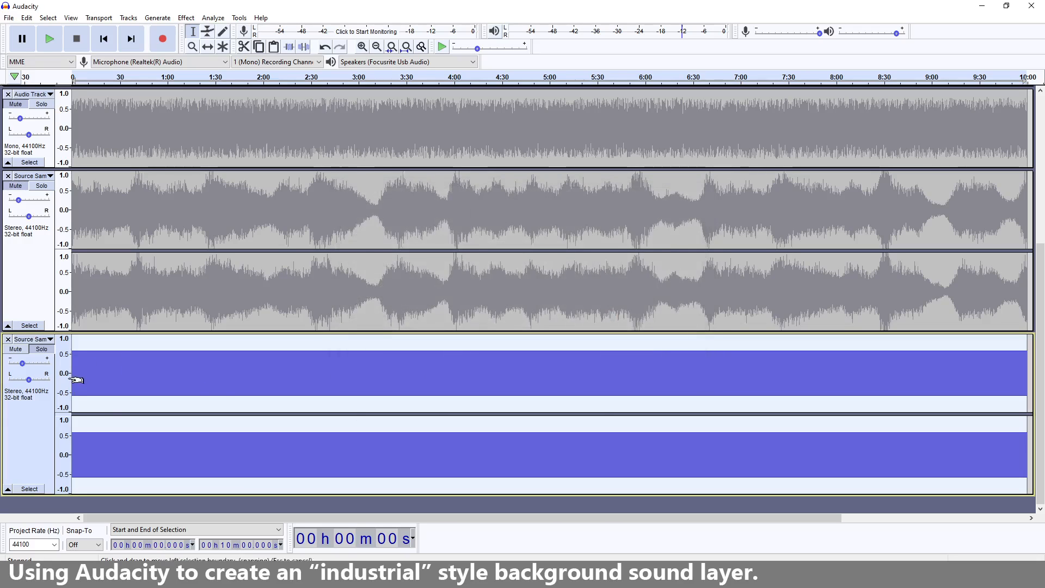
# Step: Examine the distorted duplicate's waveform up close around 0:50, and return to an overview of the full tracks
pyautogui.click(150, 360)
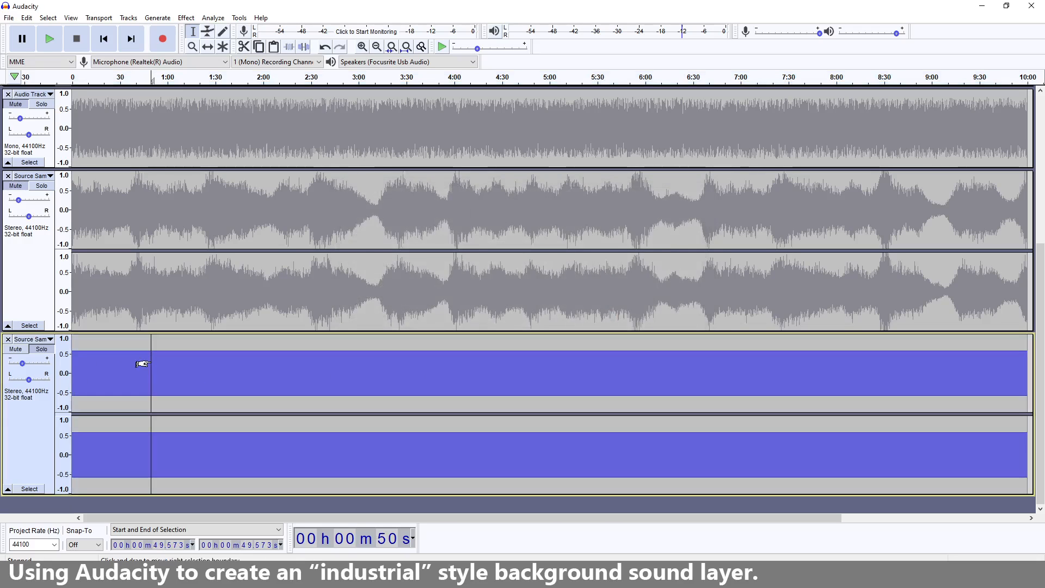
pyautogui.click(362, 49)
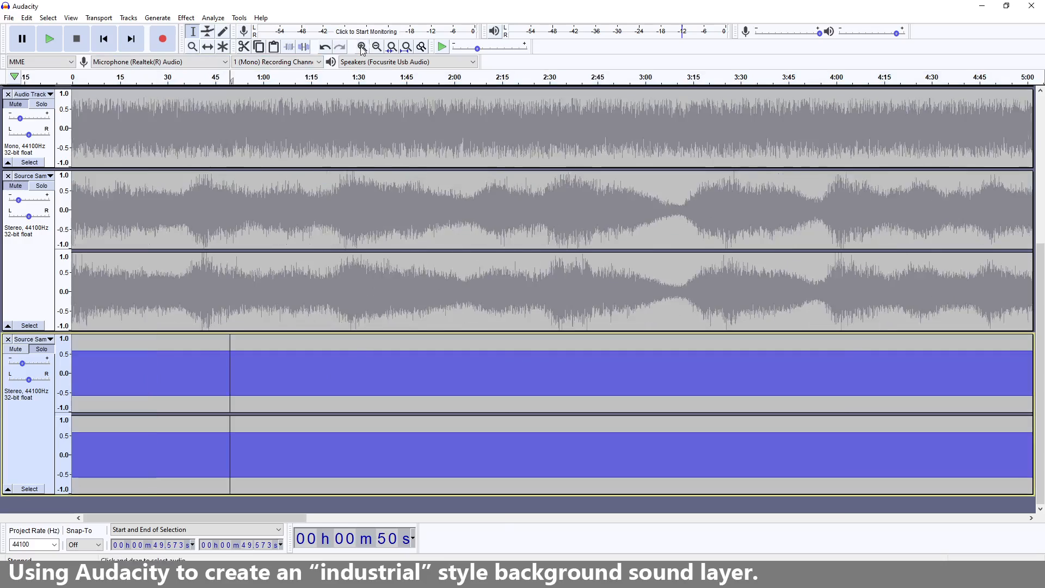
pyautogui.click(362, 49)
pyautogui.click(362, 49)
pyautogui.click(362, 49)
pyautogui.click(362, 49)
pyautogui.click(362, 49)
pyautogui.click(362, 49)
pyautogui.click(362, 49)
pyautogui.click(362, 49)
pyautogui.click(362, 49)
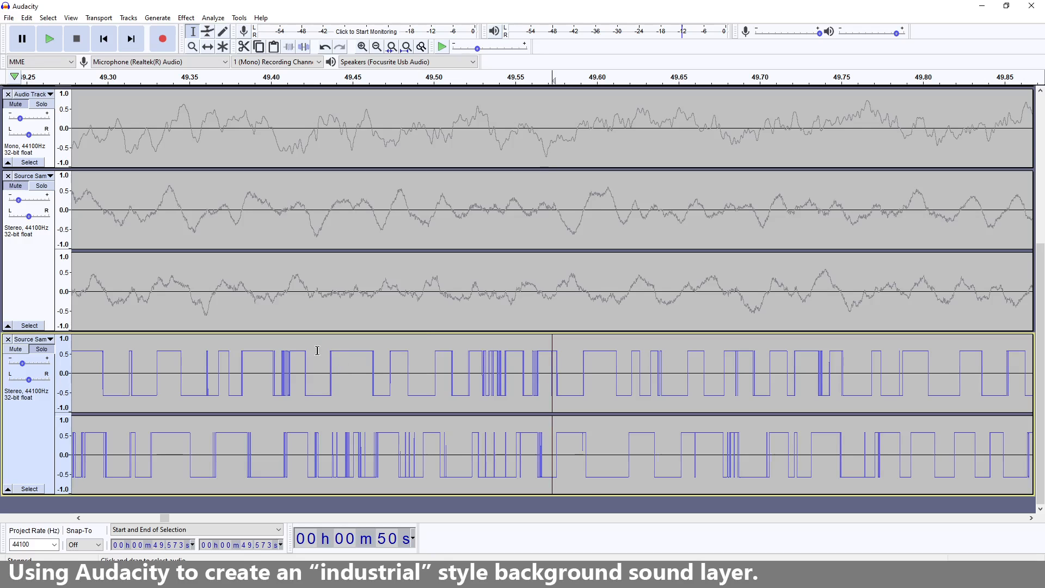
pyautogui.click(377, 48)
pyautogui.click(377, 48)
pyautogui.click(376, 48)
pyautogui.click(377, 48)
pyautogui.click(377, 48)
pyautogui.click(376, 48)
pyautogui.click(376, 48)
pyautogui.click(377, 48)
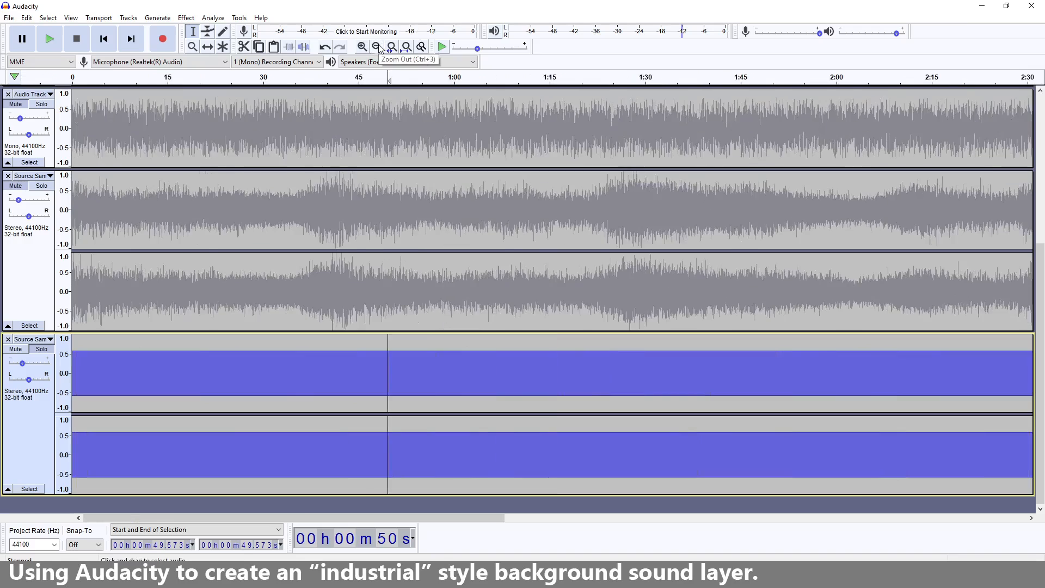
pyautogui.click(377, 48)
pyautogui.click(377, 48)
pyautogui.click(377, 48)
pyautogui.click(377, 47)
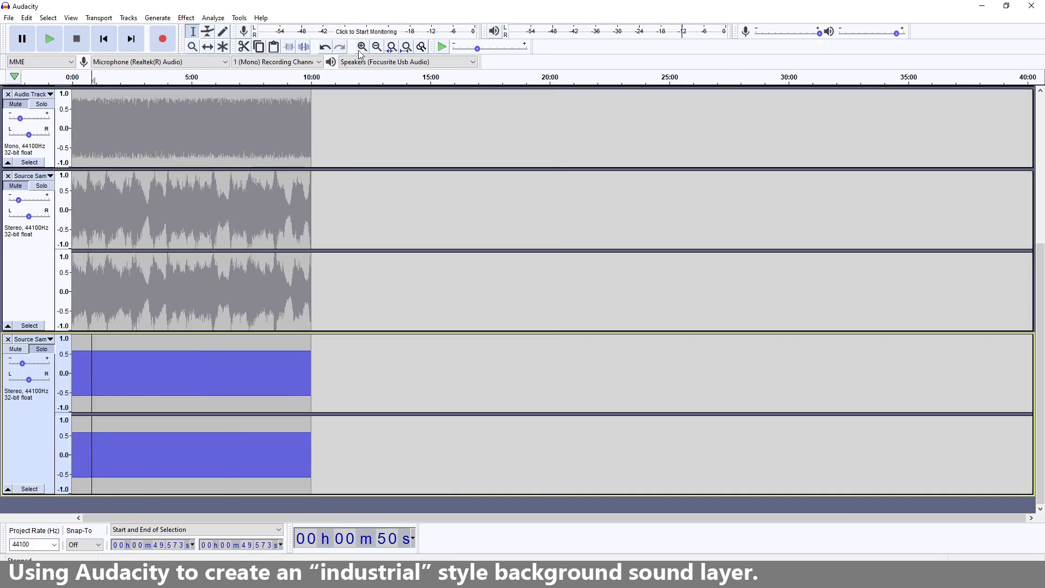
pyautogui.click(363, 49)
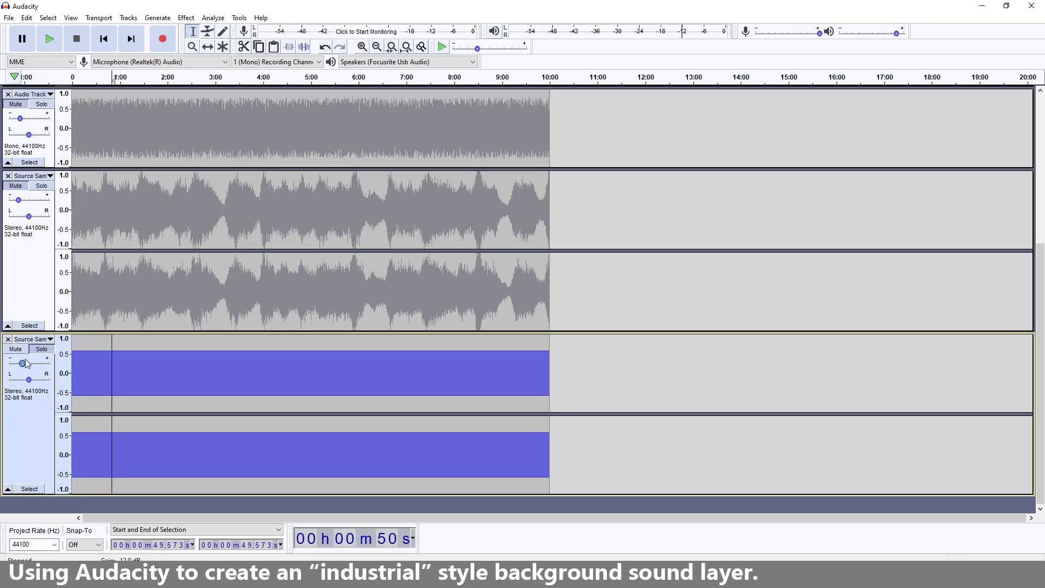
# Step: Lower the duplicate's gain to minimum, turn off its solo, and raise the gain slightly while the mix plays from about 1:16
pyautogui.moveTo(26, 364); pyautogui.dragTo(2, 364)
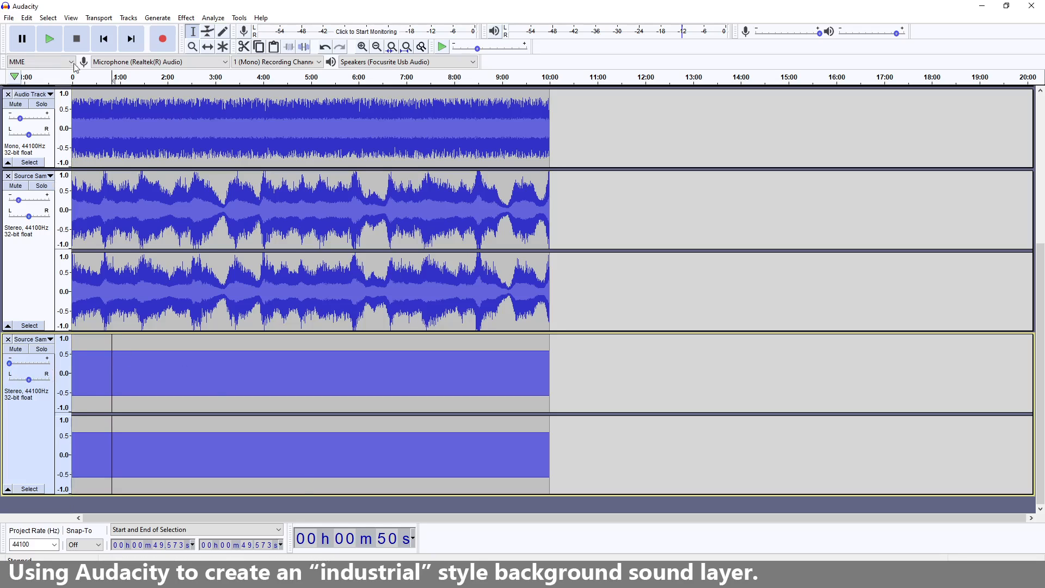
pyautogui.click(133, 77)
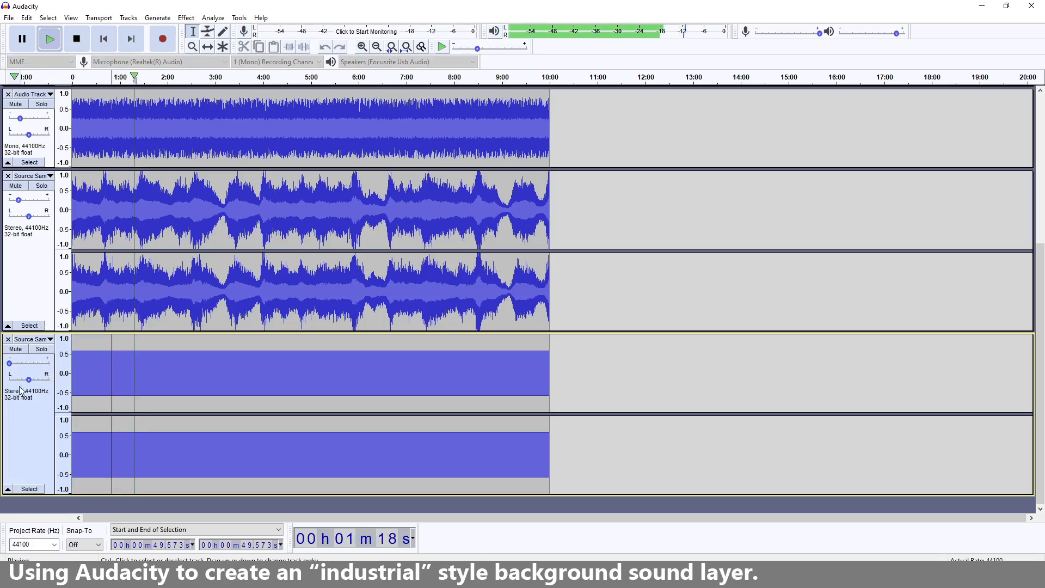
pyautogui.moveTo(9, 364); pyautogui.dragTo(19, 364)
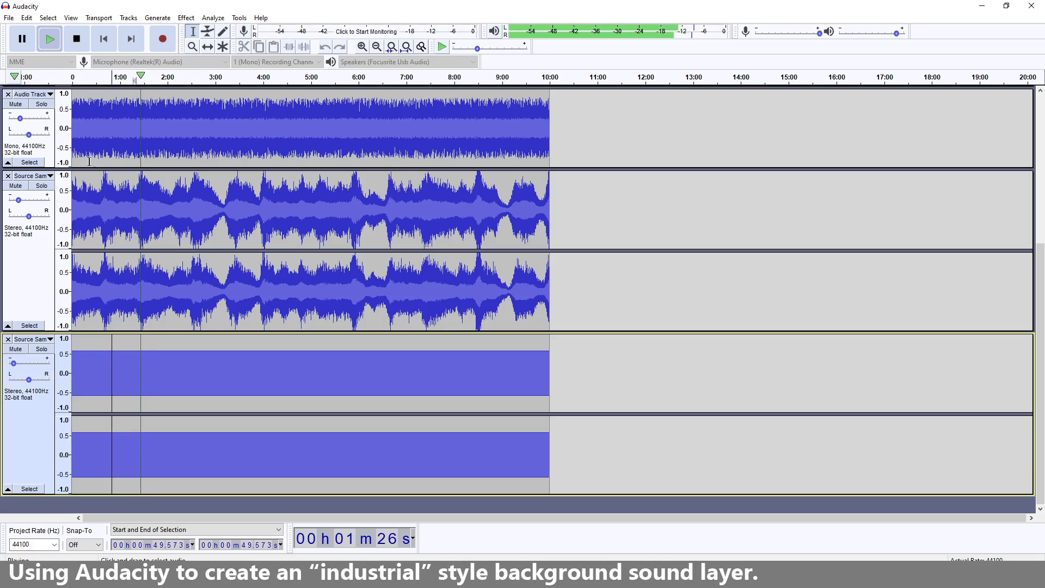
pyautogui.click(82, 47)
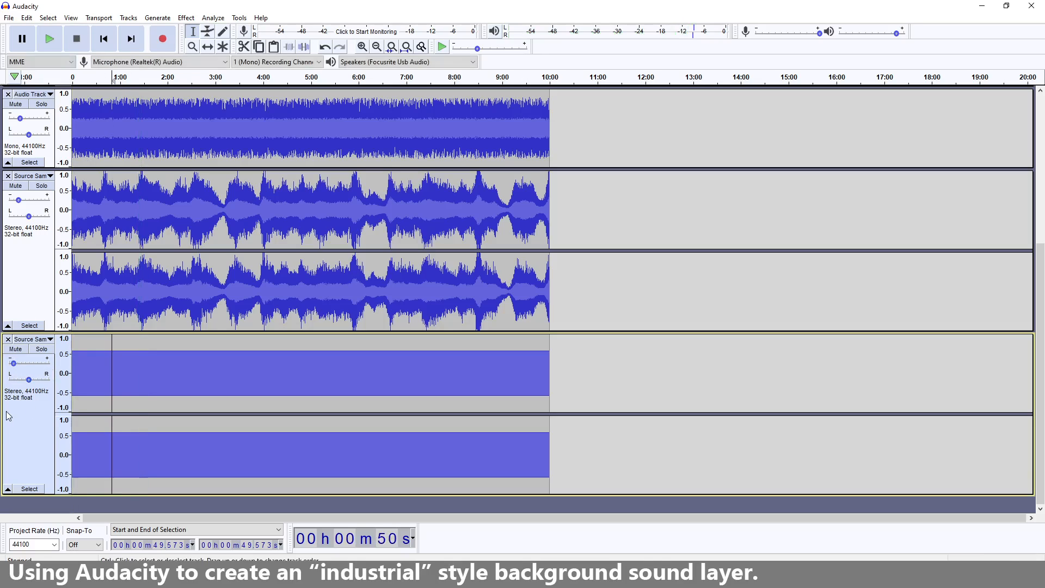
# Step: Solo the distorted duplicate track and listen to it briefly from about 0:50
pyautogui.click(43, 349)
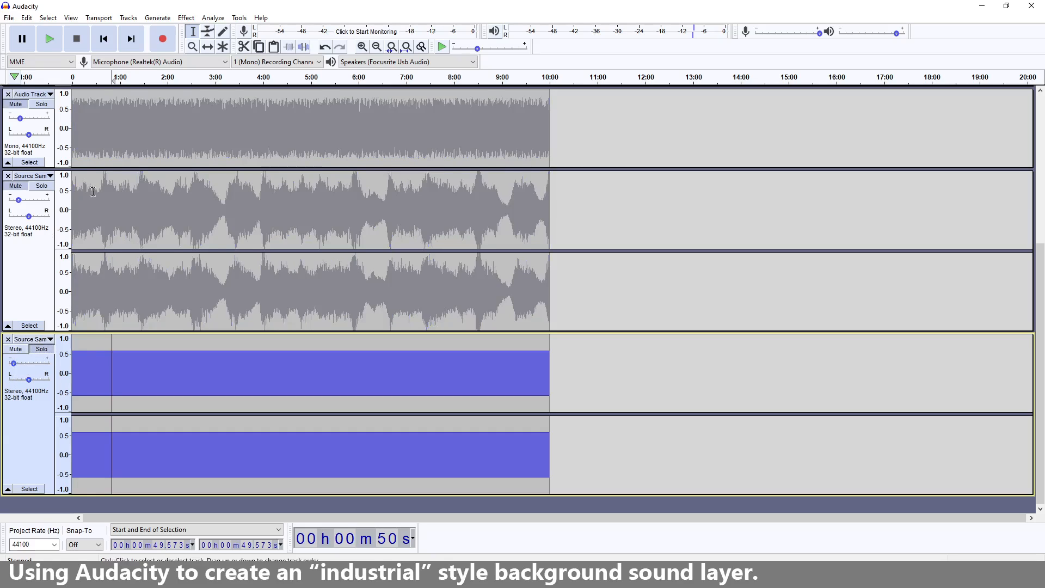
pyautogui.click(49, 39)
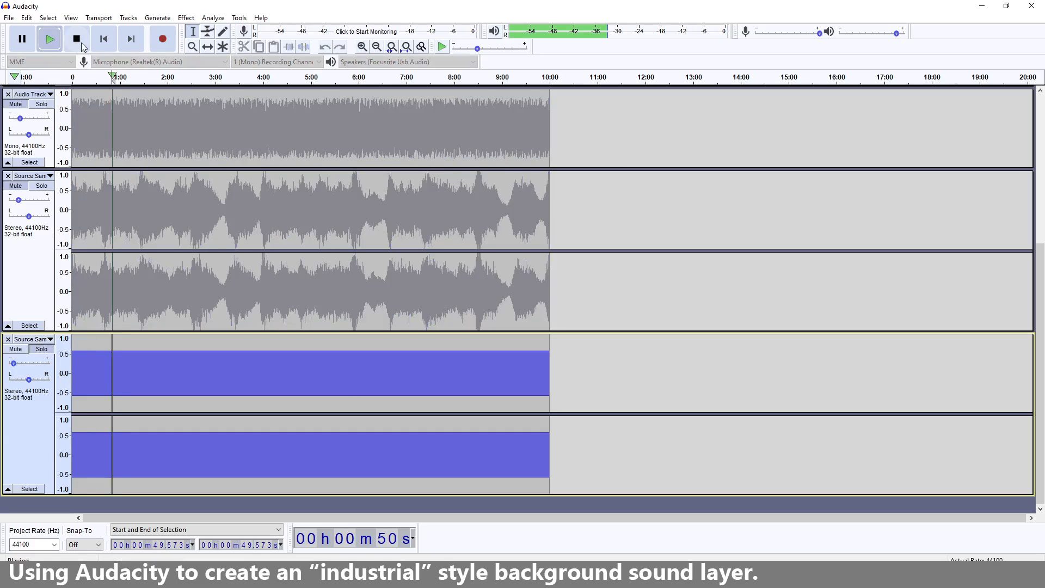
pyautogui.click(79, 47)
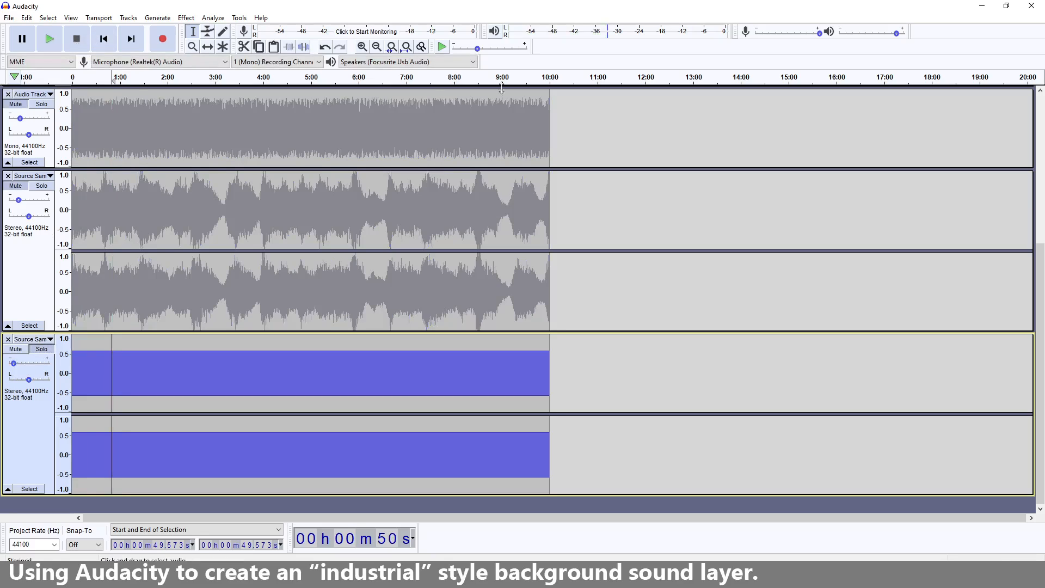
# Step: Apply a low-pass filter with 48 dB roll-off to the entire distorted duplicate track and listen to it briefly in solo
pyautogui.click(188, 19)
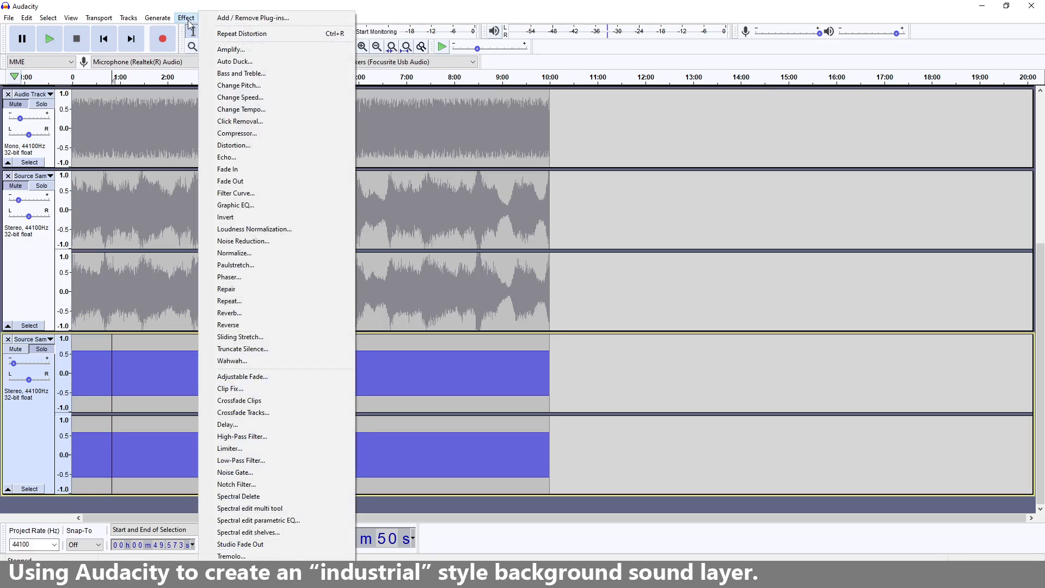
pyautogui.click(268, 460)
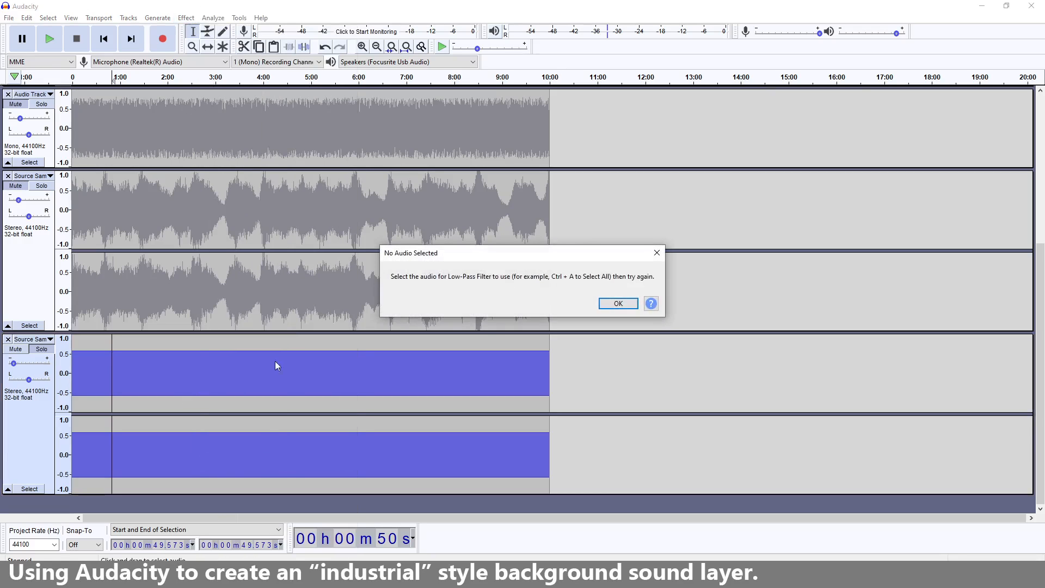
pyautogui.click(617, 304)
pyautogui.click(38, 440)
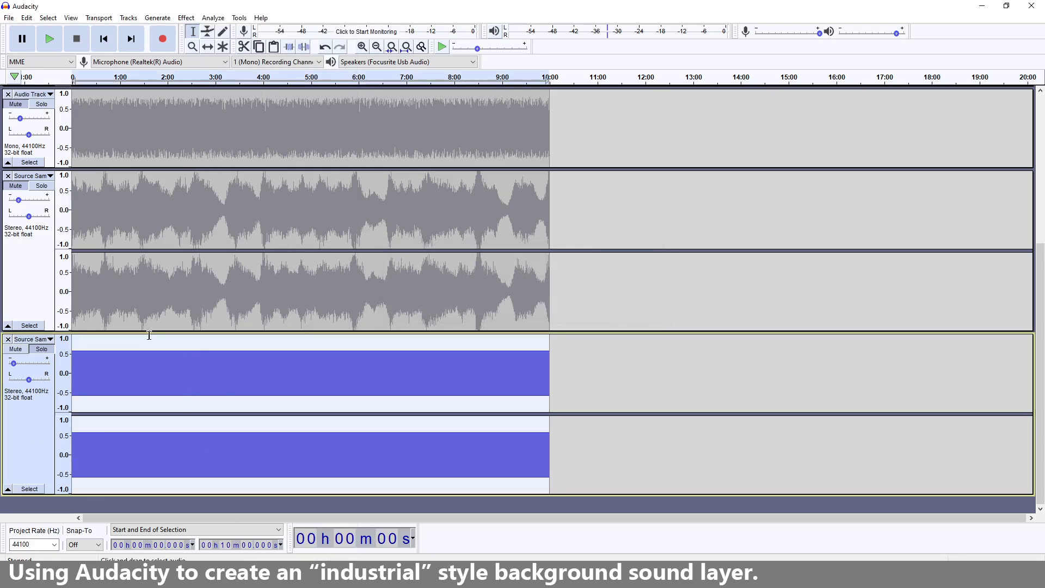
pyautogui.click(187, 18)
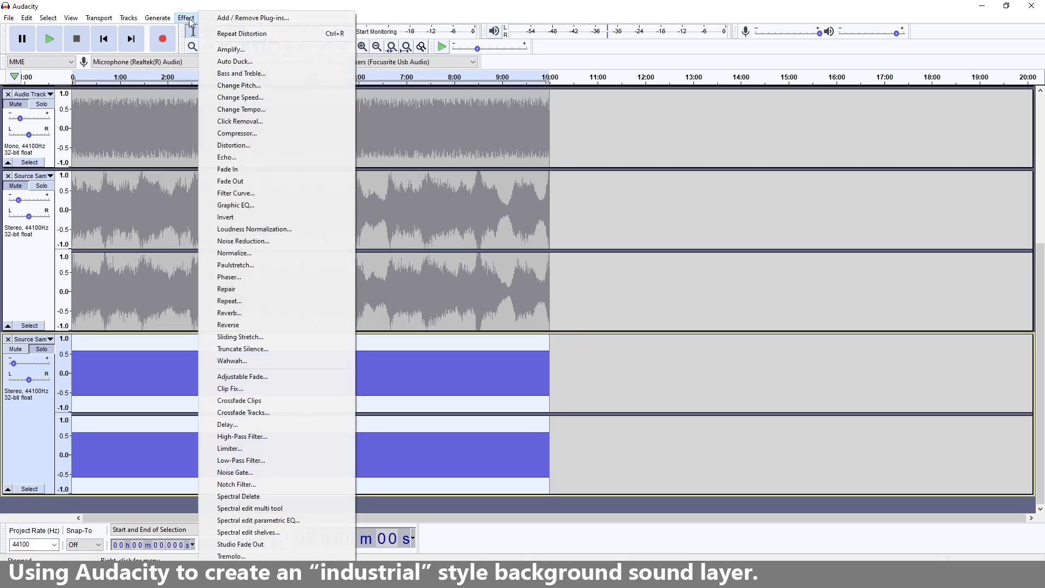
pyautogui.click(269, 460)
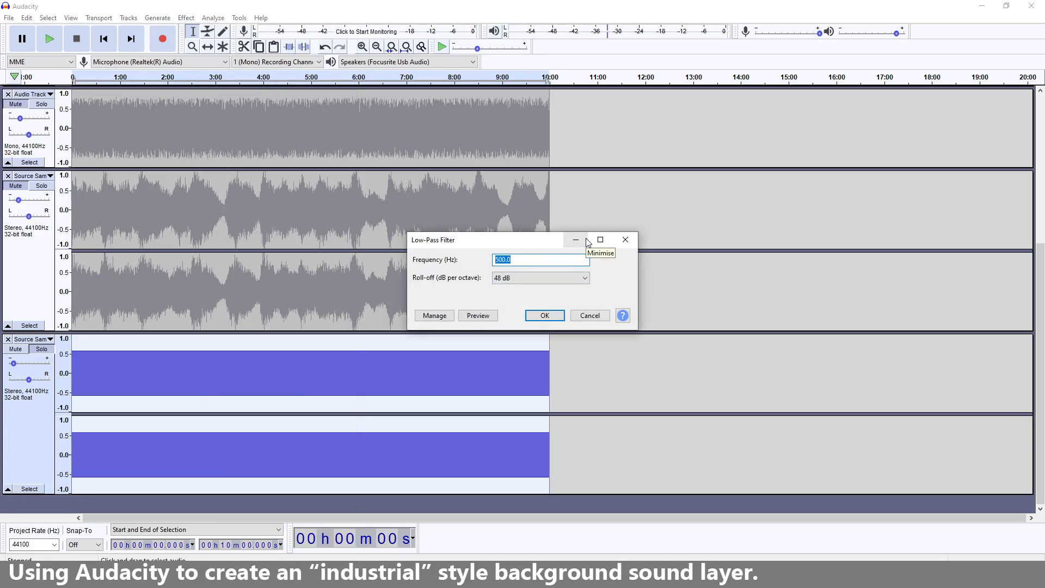
pyautogui.write('1')
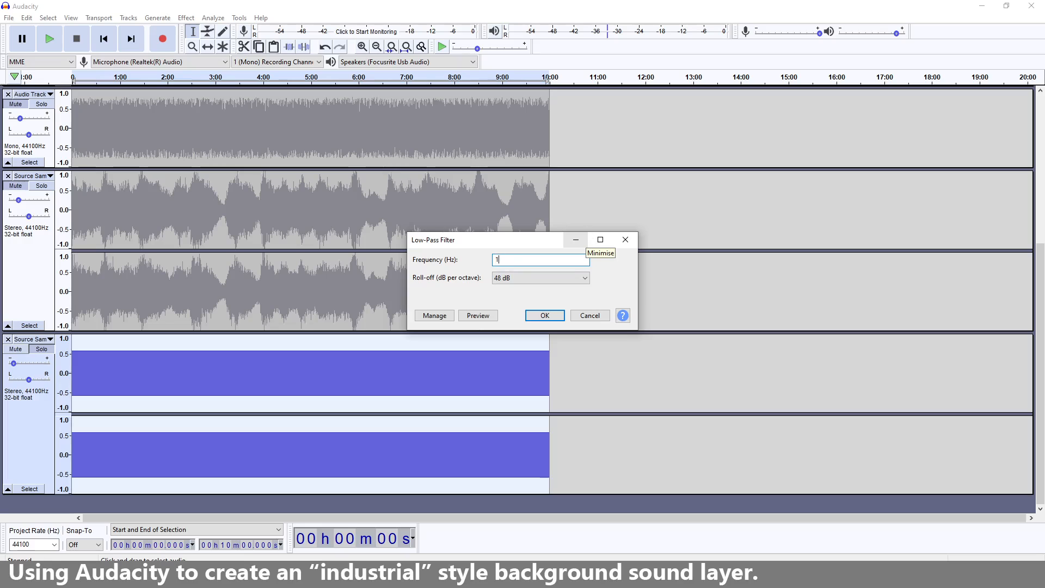
pyautogui.click(544, 315)
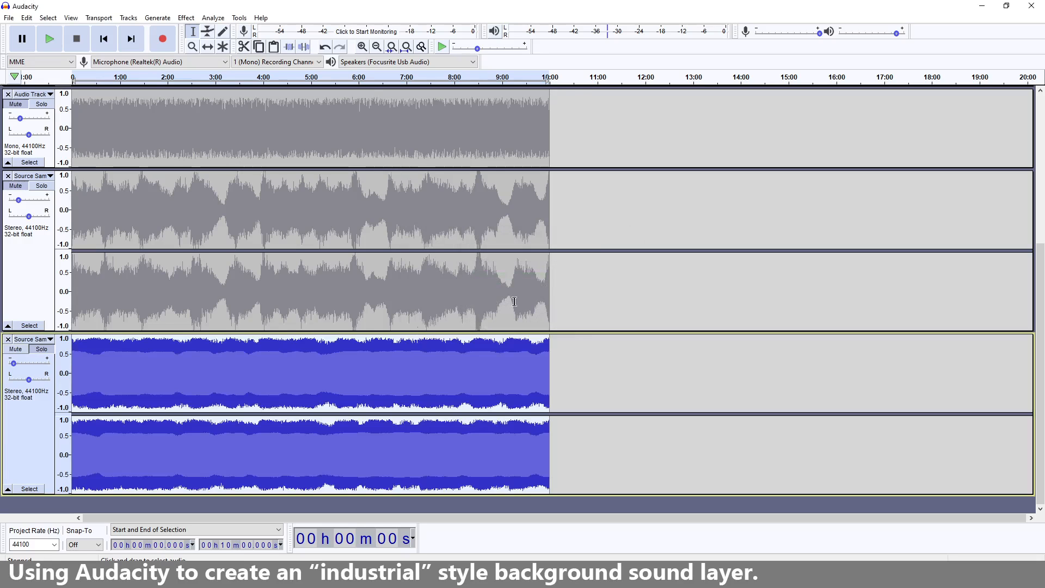
pyautogui.click(54, 42)
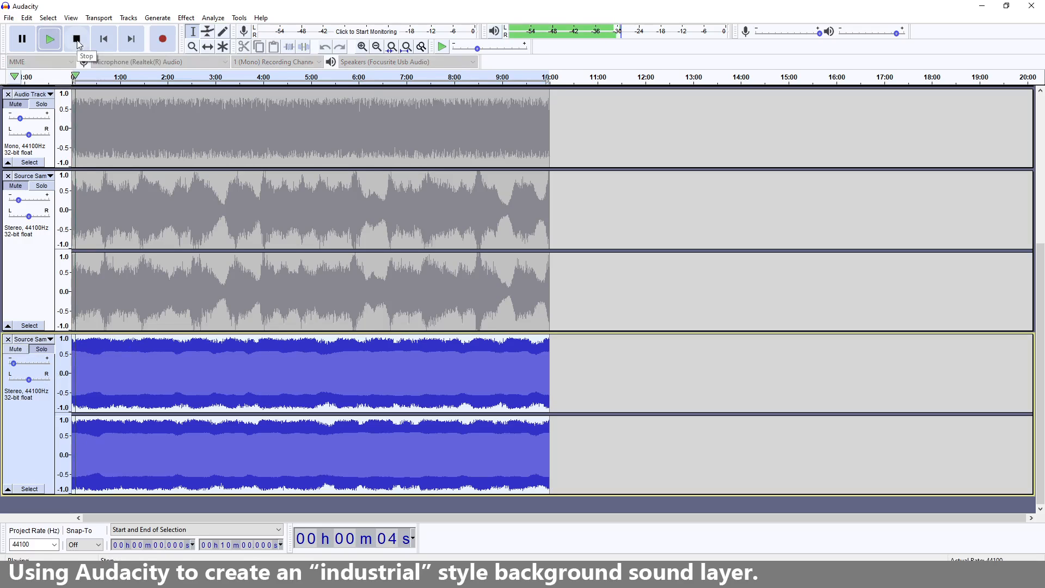
pyautogui.click(77, 39)
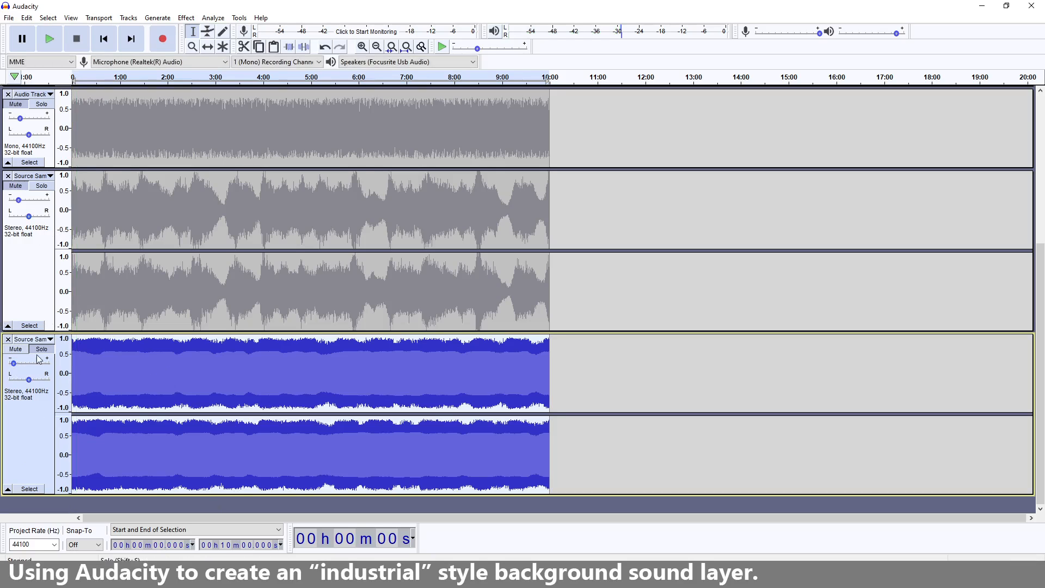
# Step: Turn off the duplicate's solo and raise its gain to about -21 dB while the full mix plays from the start
pyautogui.hotkey('ctrl', 'a')
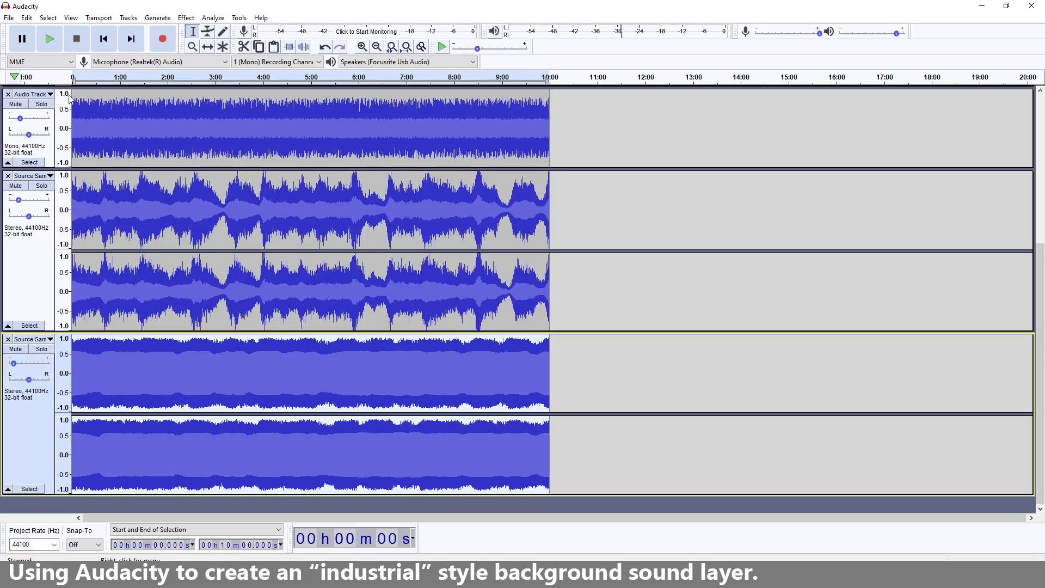
pyautogui.click(51, 44)
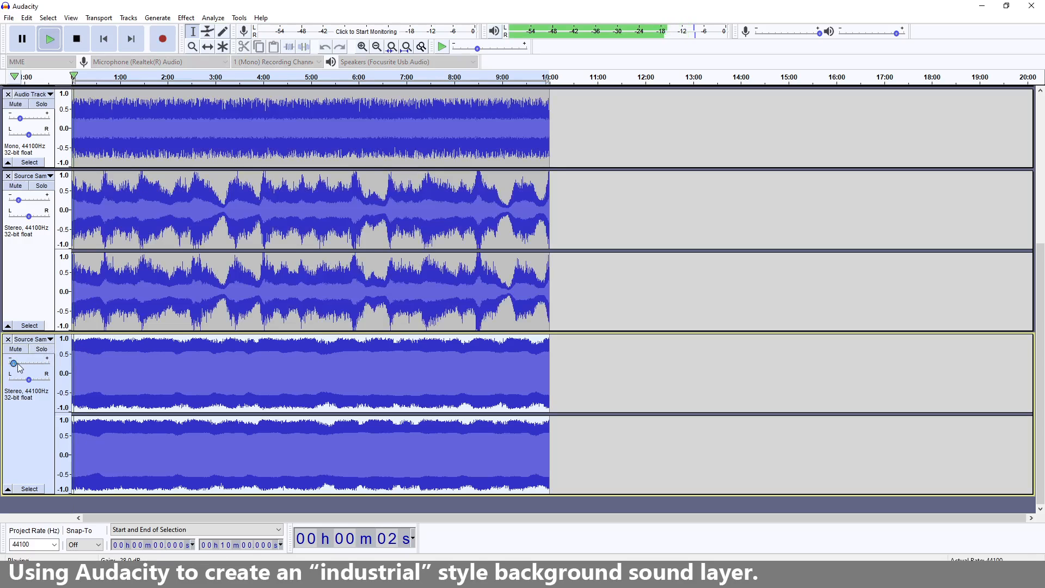
pyautogui.moveTo(19, 368); pyautogui.dragTo(18, 368)
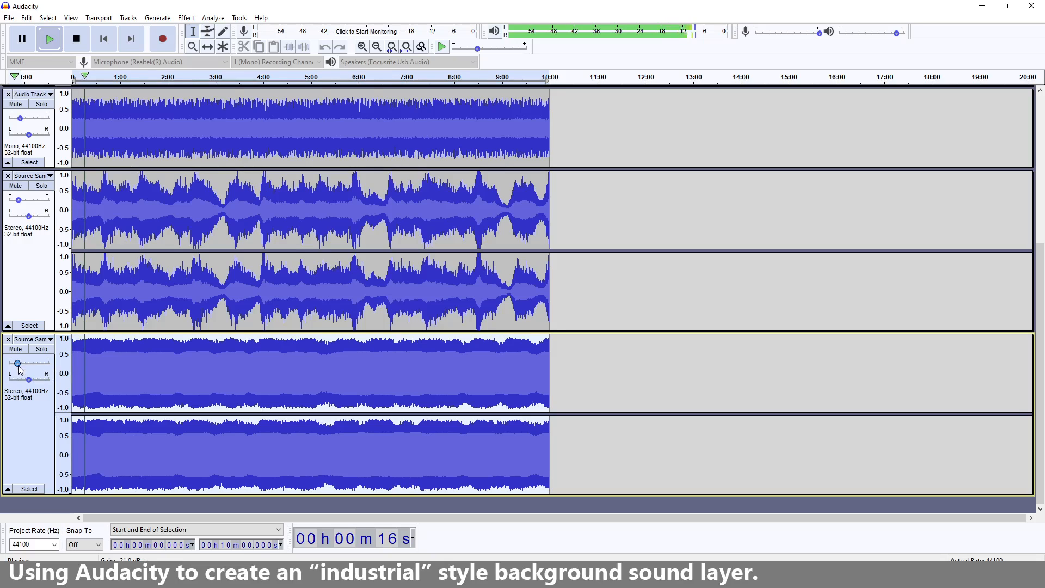
pyautogui.click(76, 39)
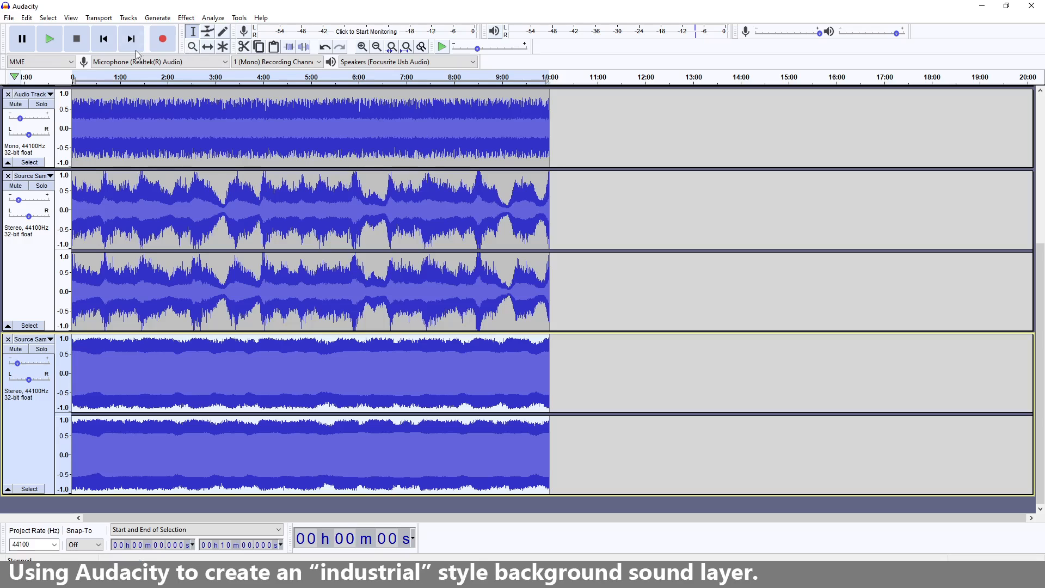
# Step: Apply a sine tremolo with 81 percent wet level and a cycle of about 30 seconds to the distorted duplicate
pyautogui.click(186, 18)
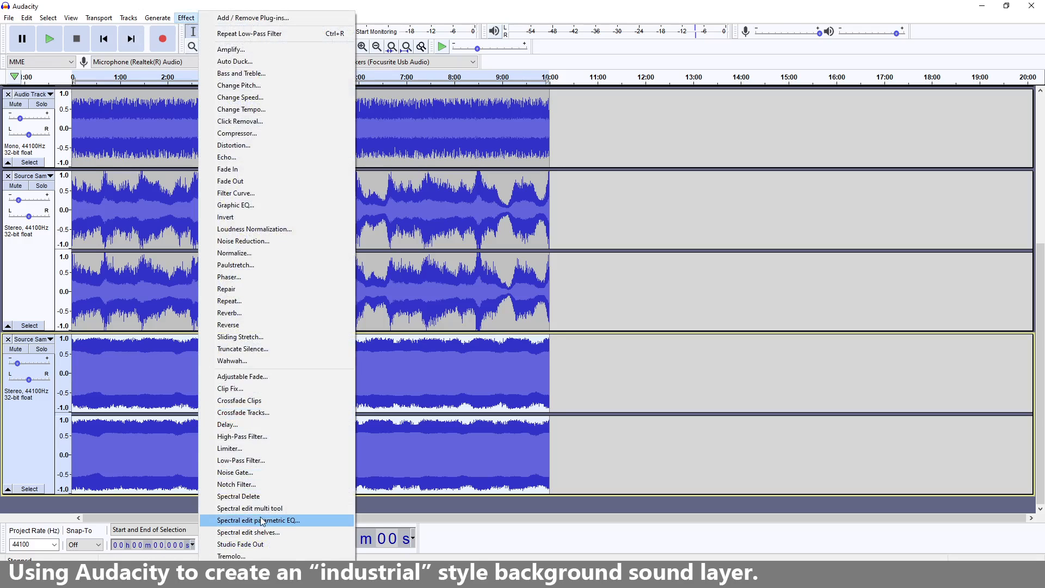
pyautogui.click(277, 556)
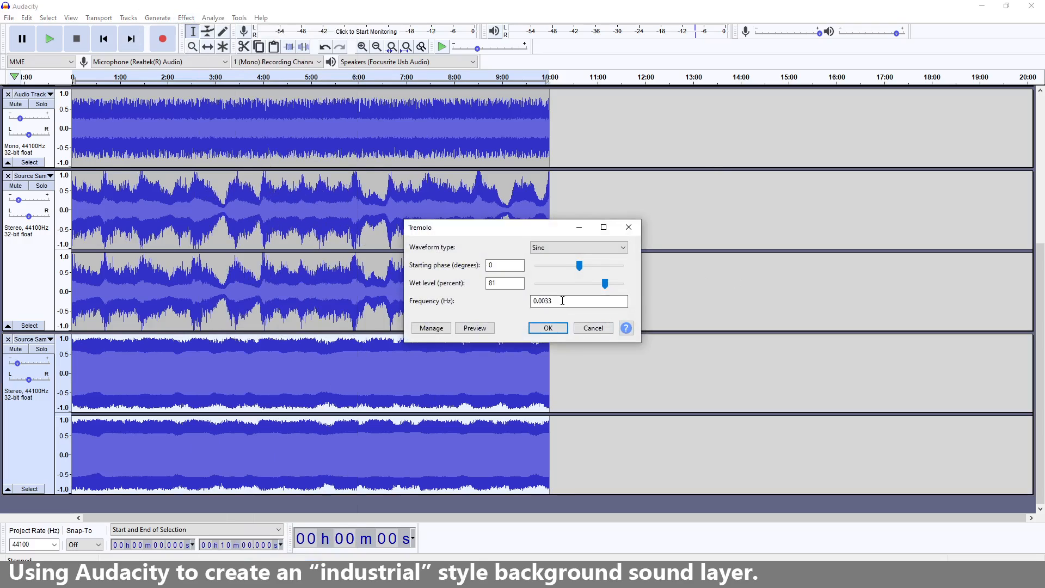
pyautogui.moveTo(577, 302); pyautogui.dragTo(531, 305)
pyautogui.write('1')
pyautogui.doubleClick(557, 298)
pyautogui.doubleClick(561, 299)
pyautogui.click(540, 303)
pyautogui.click(549, 329)
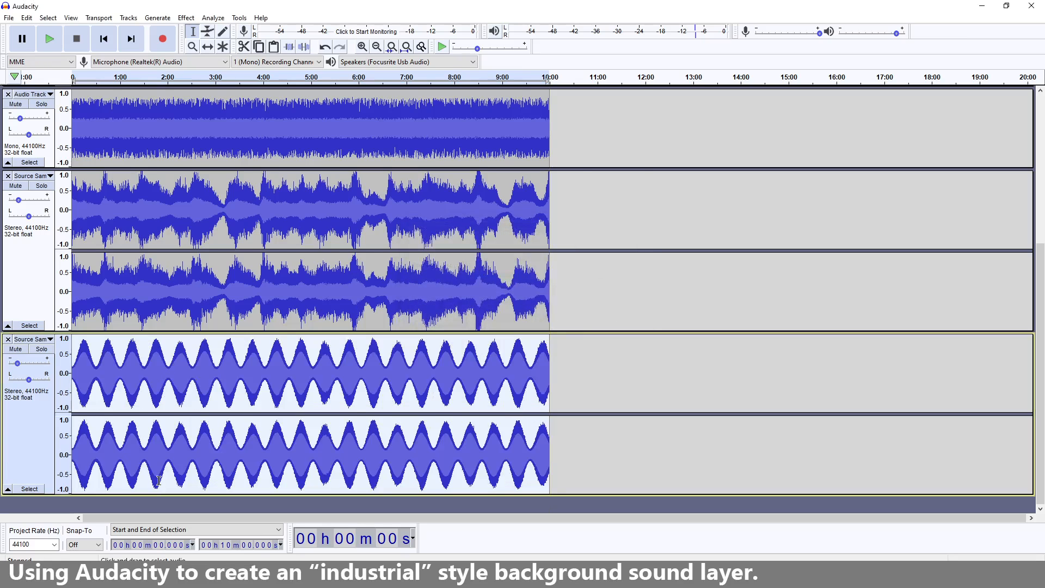
# Step: Examine the duplicate's tremolo cycles up close over the first 1:15, and return to an overview of the full tracks
pyautogui.click(362, 46)
pyautogui.click(362, 46)
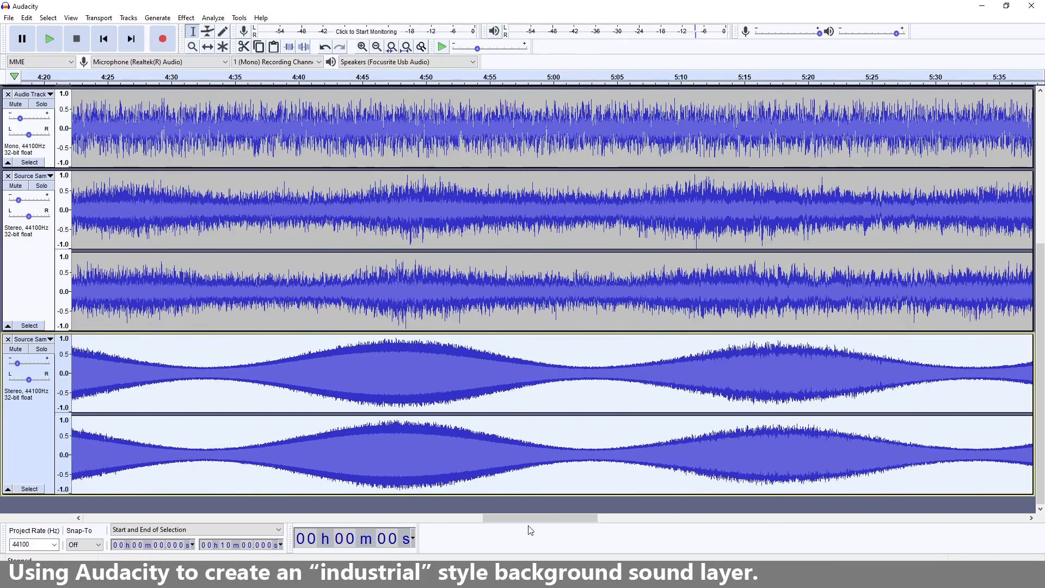
pyautogui.moveTo(527, 519); pyautogui.dragTo(22, 519)
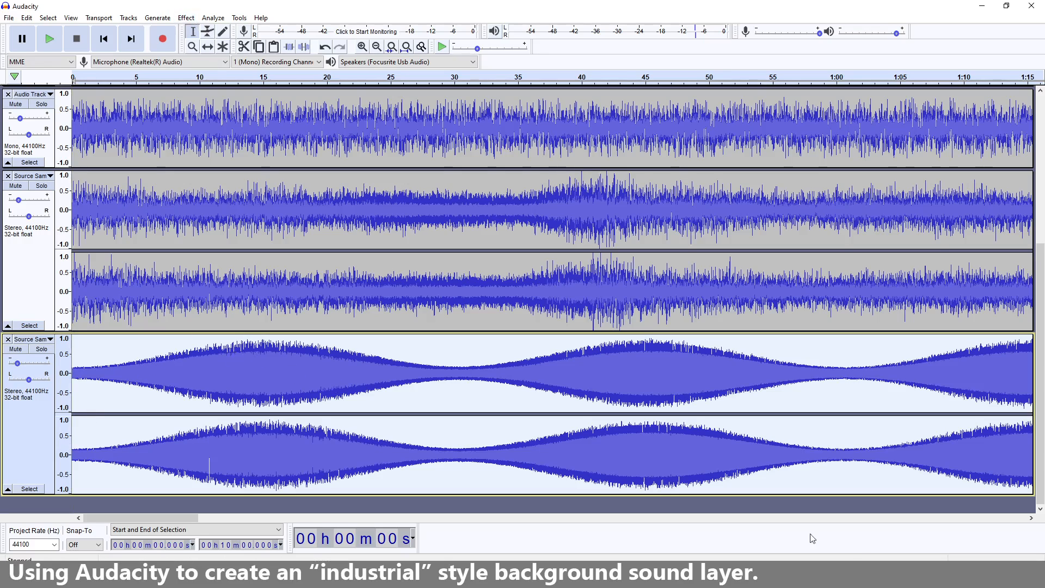
pyautogui.click(377, 47)
pyautogui.click(377, 47)
pyautogui.click(377, 46)
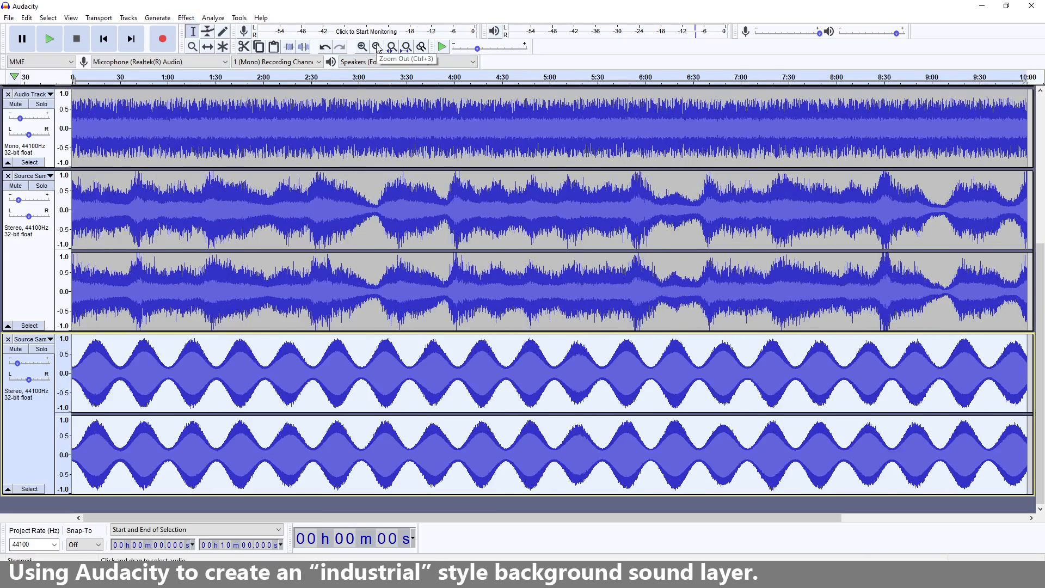
pyautogui.click(378, 47)
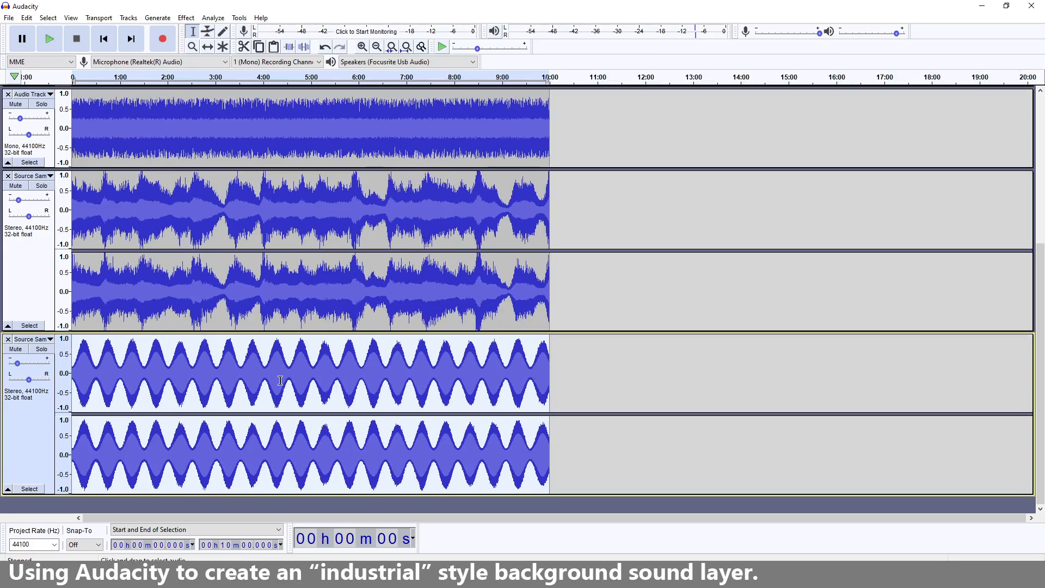
# Step: Apply a second, slower sine tremolo to the duplicate with a 0.0033 Hz frequency and 81 percent wet level
pyautogui.click(186, 18)
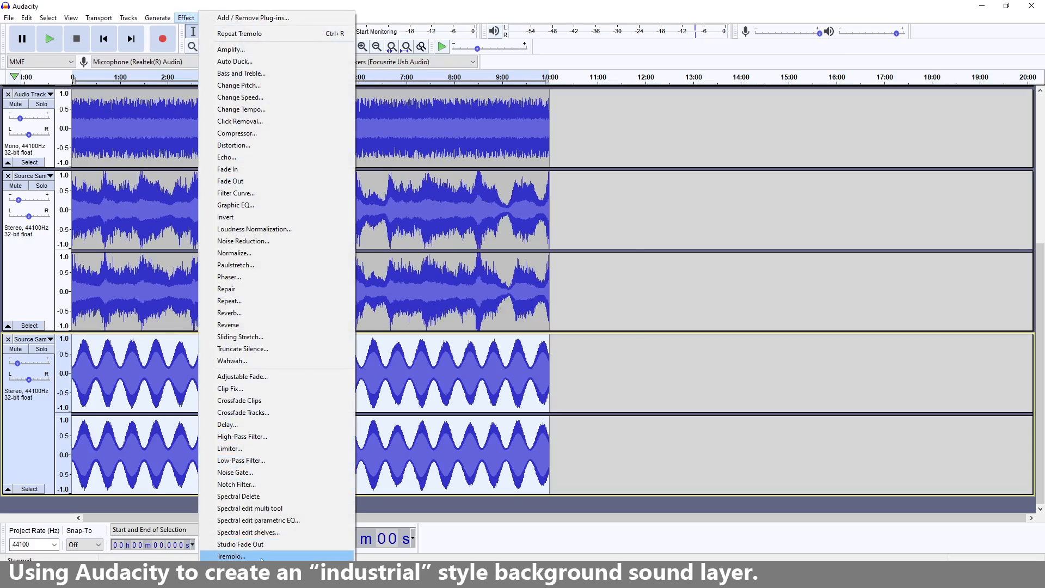
pyautogui.click(231, 556)
pyautogui.click(536, 301)
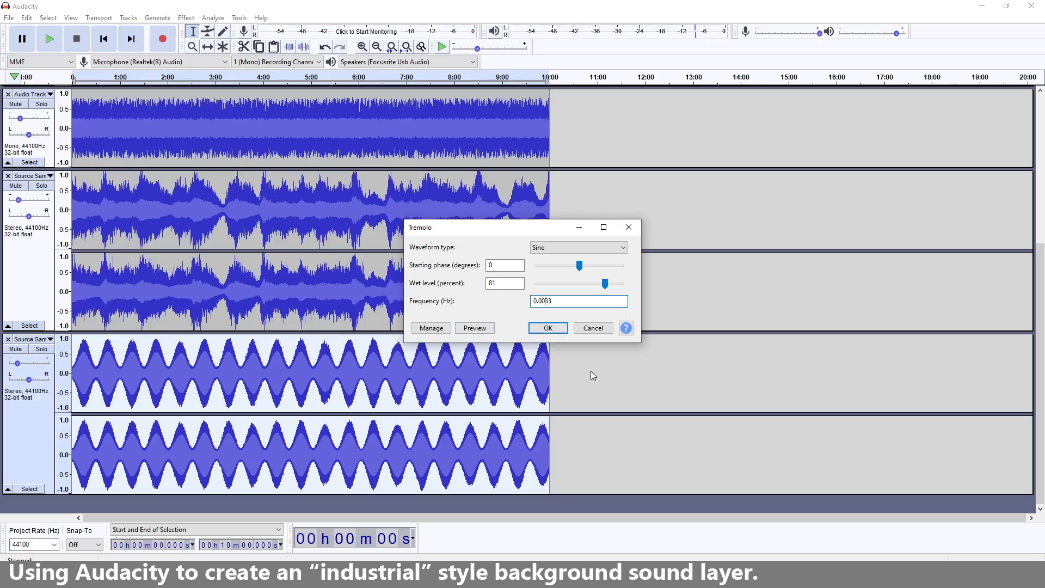
pyautogui.click(548, 329)
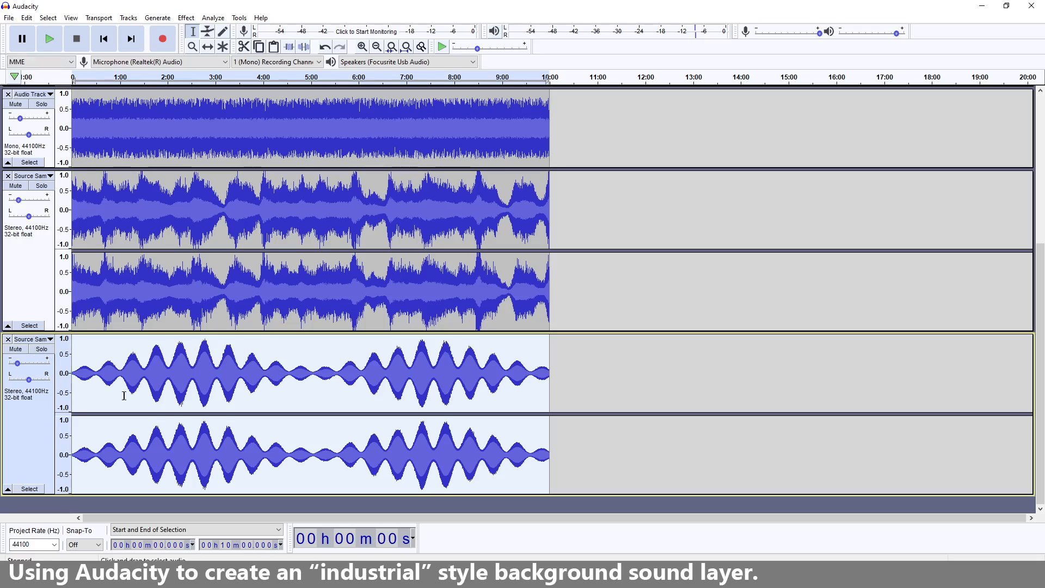
# Step: Play the mix from about 0:31 and raise the distorted duplicate's gain to about -18 dB
pyautogui.click(97, 375)
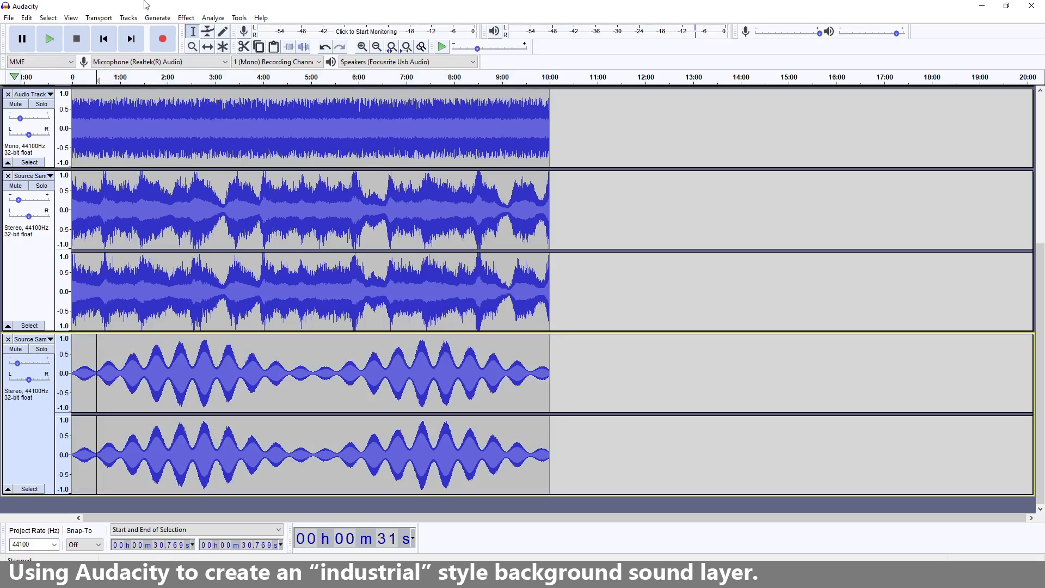
pyautogui.click(49, 39)
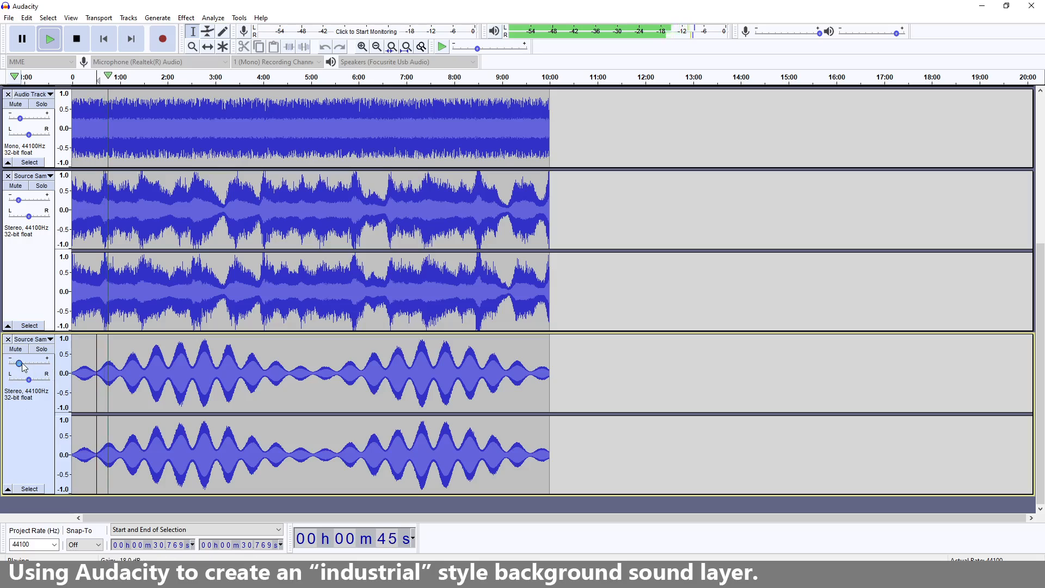
pyautogui.moveTo(20, 367)
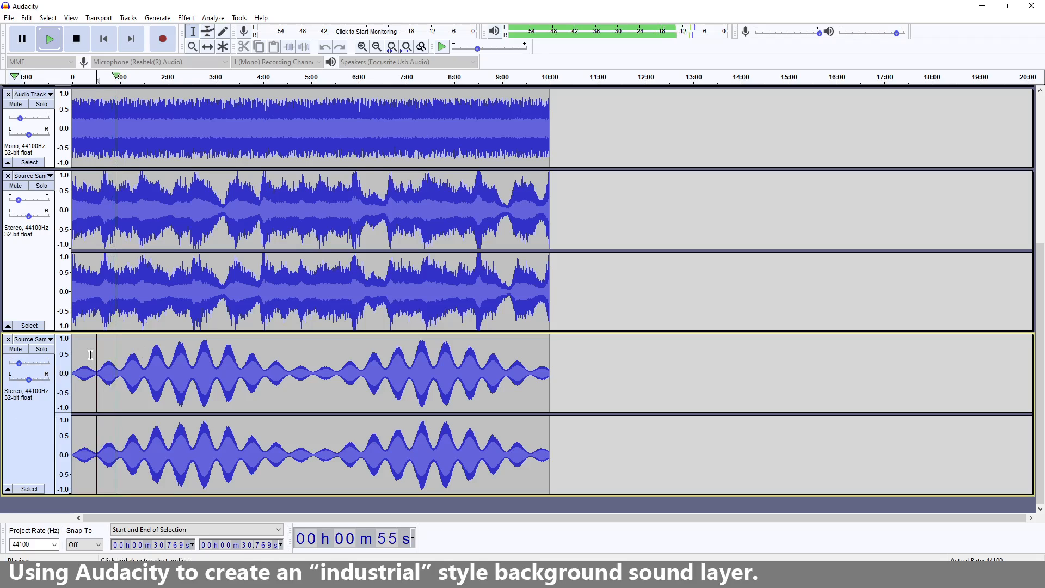
# Step: Play the mix from about 2:00 and lower the undistorted sample track's gain to -20 dB
pyautogui.click(168, 371)
pyautogui.click(49, 39)
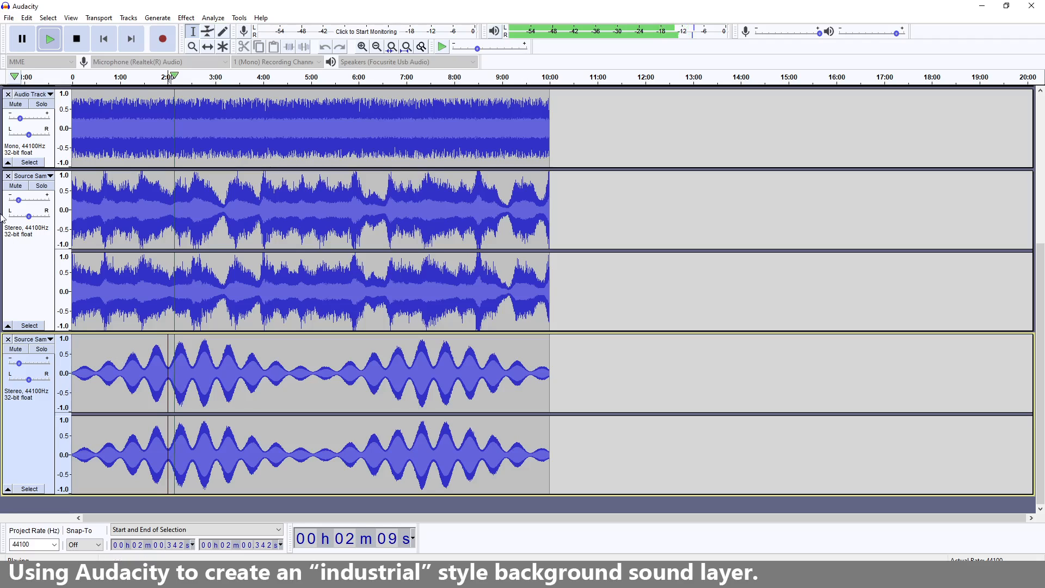
pyautogui.moveTo(18, 199); pyautogui.dragTo(17, 200)
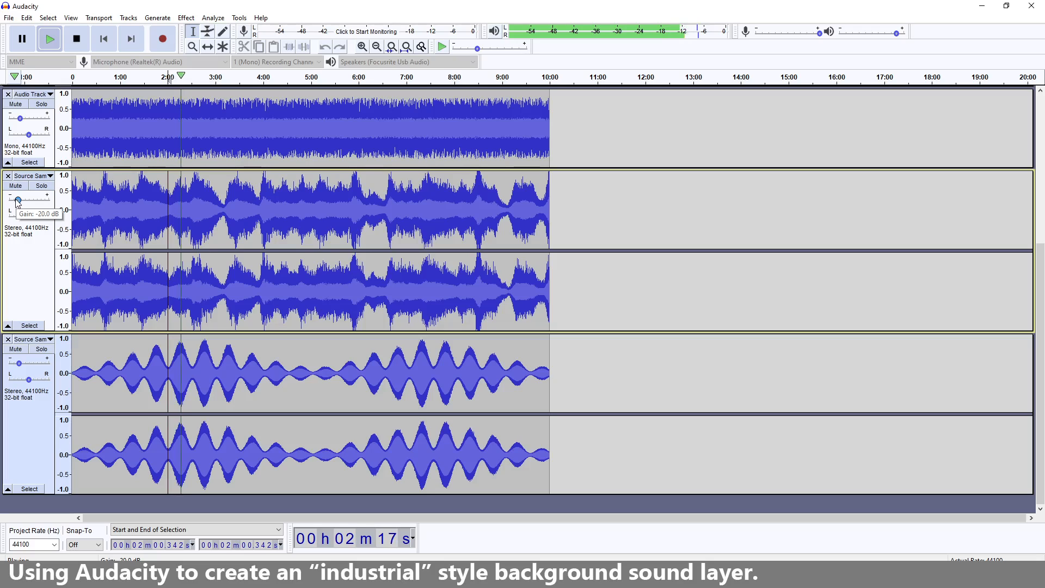
pyautogui.scroll(5, 223, 251)
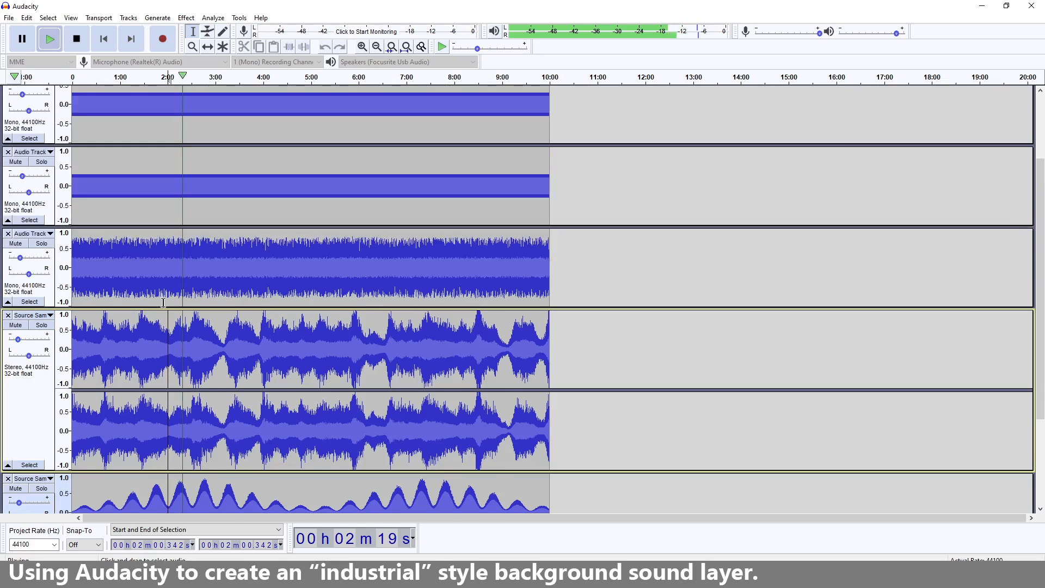
pyautogui.scroll(-5, 164, 303)
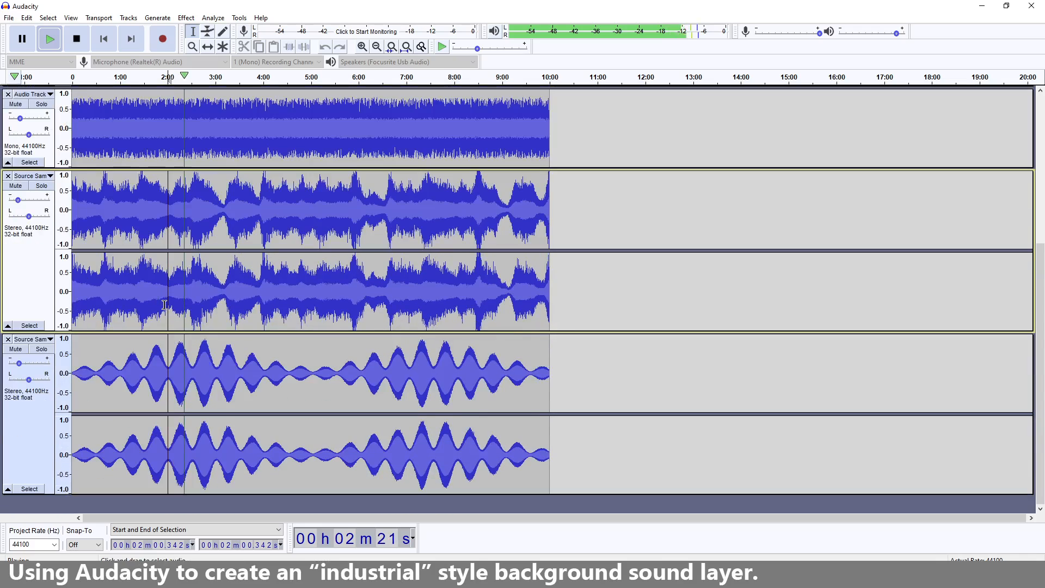
pyautogui.click(77, 40)
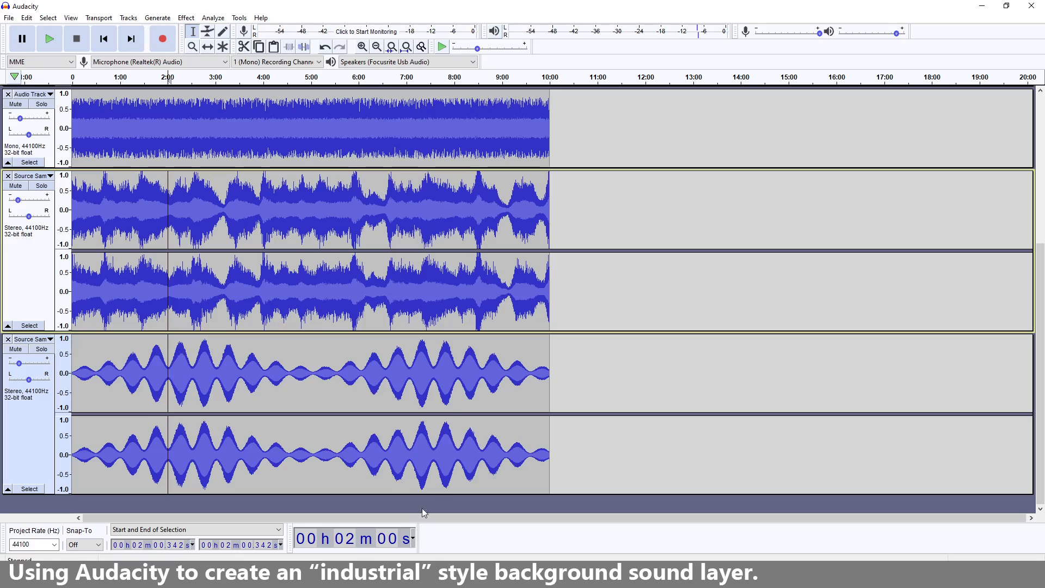
# Step: Raise the gain of the three sine tone tracks slightly, setting the first to about -10 dB
pyautogui.scroll(6, 460, 387)
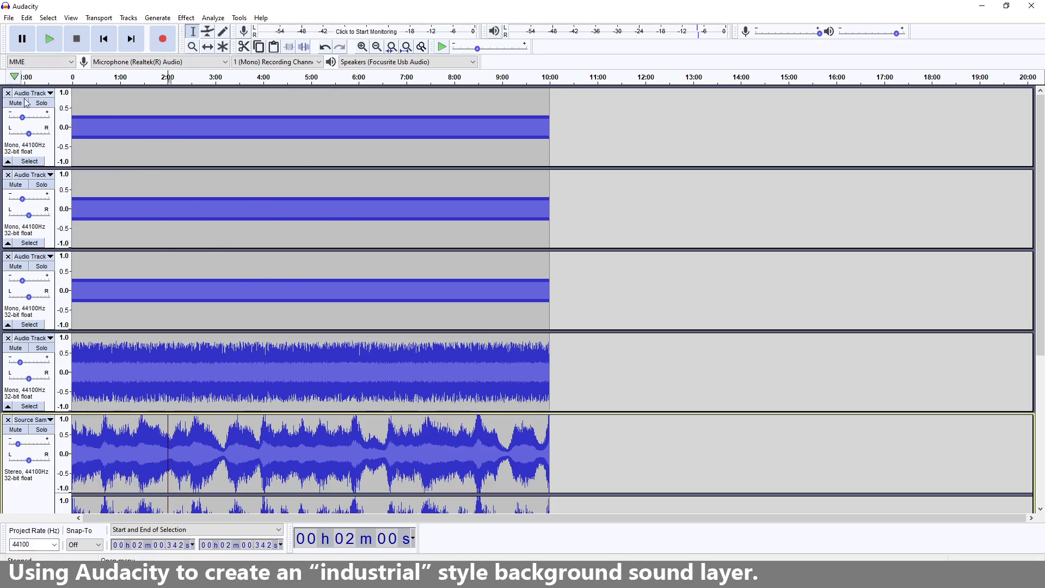
pyautogui.click(23, 118)
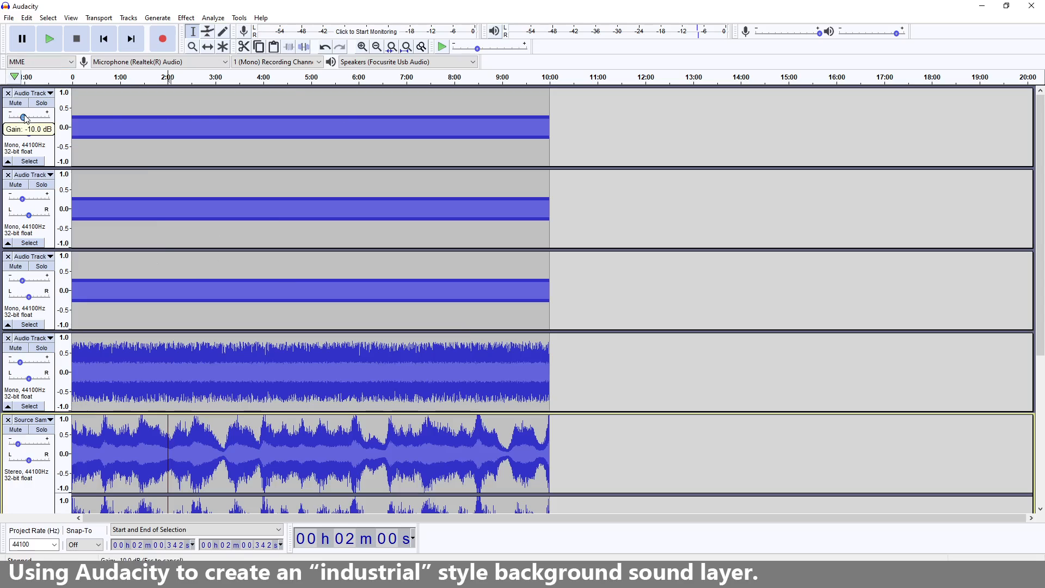
pyautogui.moveTo(24, 118); pyautogui.dragTo(25, 118)
pyautogui.moveTo(22, 199); pyautogui.dragTo(24, 199)
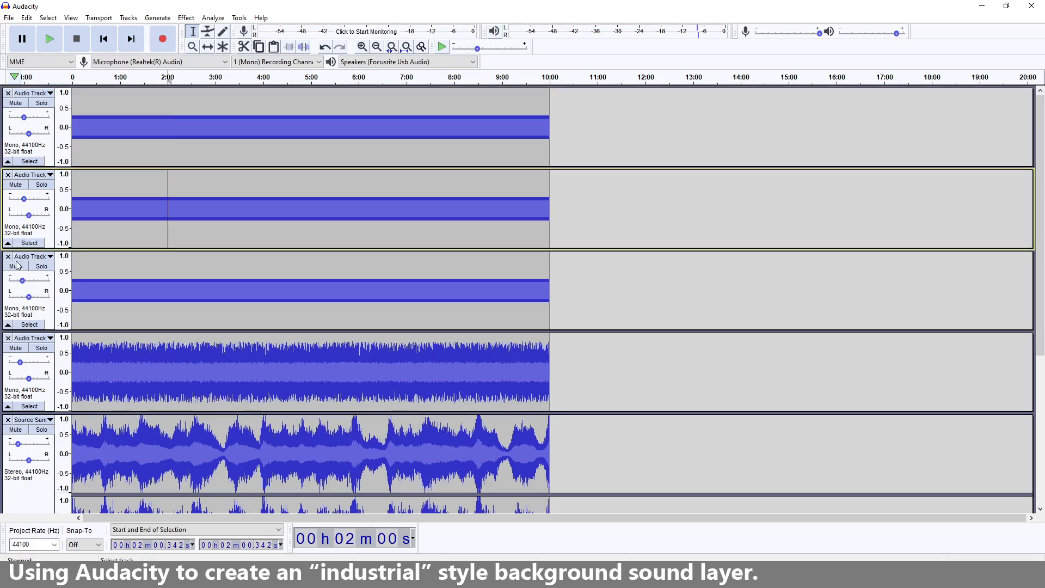
pyautogui.moveTo(20, 282); pyautogui.dragTo(25, 284)
pyautogui.scroll(-5, 131, 305)
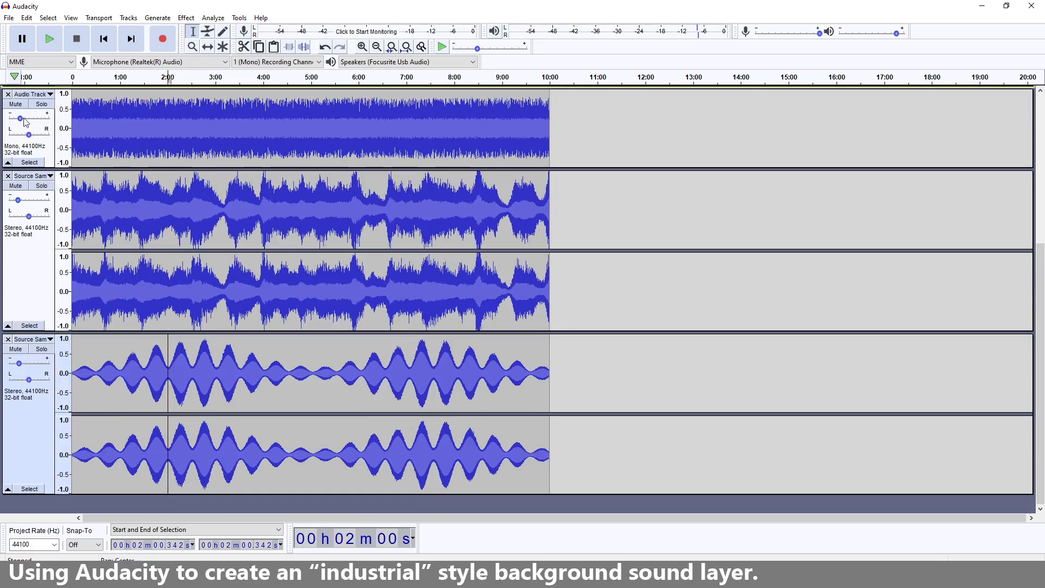
# Step: Lower the gain of the distorted, tremolo-modulated duplicate track slightly
pyautogui.click(19, 201)
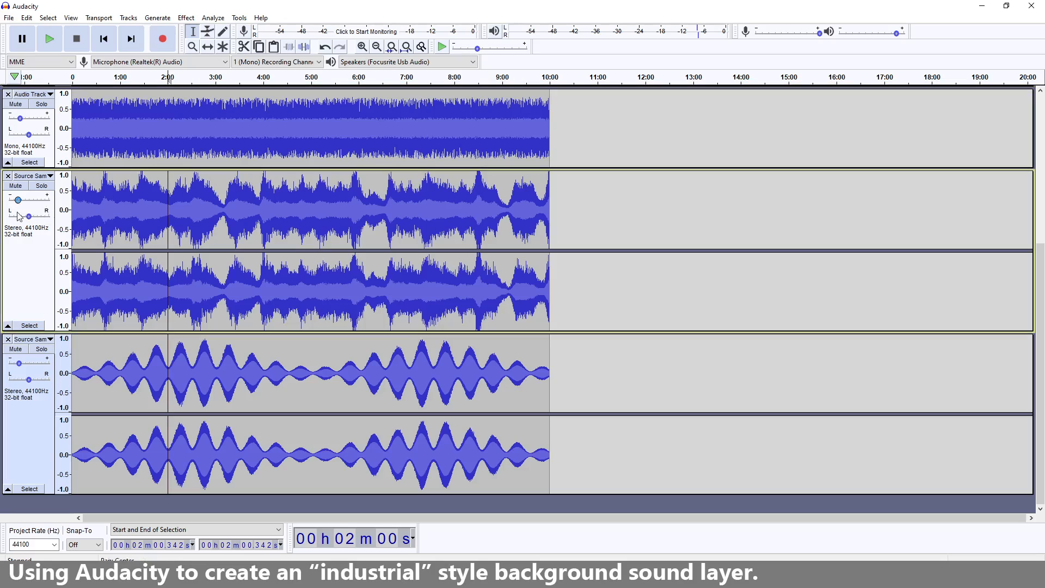
pyautogui.click(20, 363)
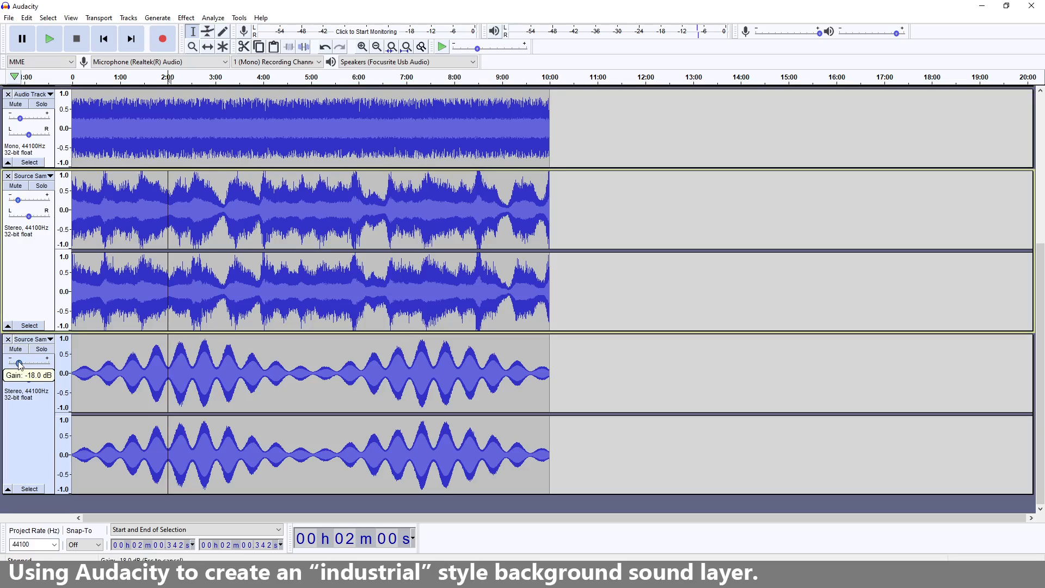
pyautogui.moveTo(19, 364); pyautogui.dragTo(19, 364)
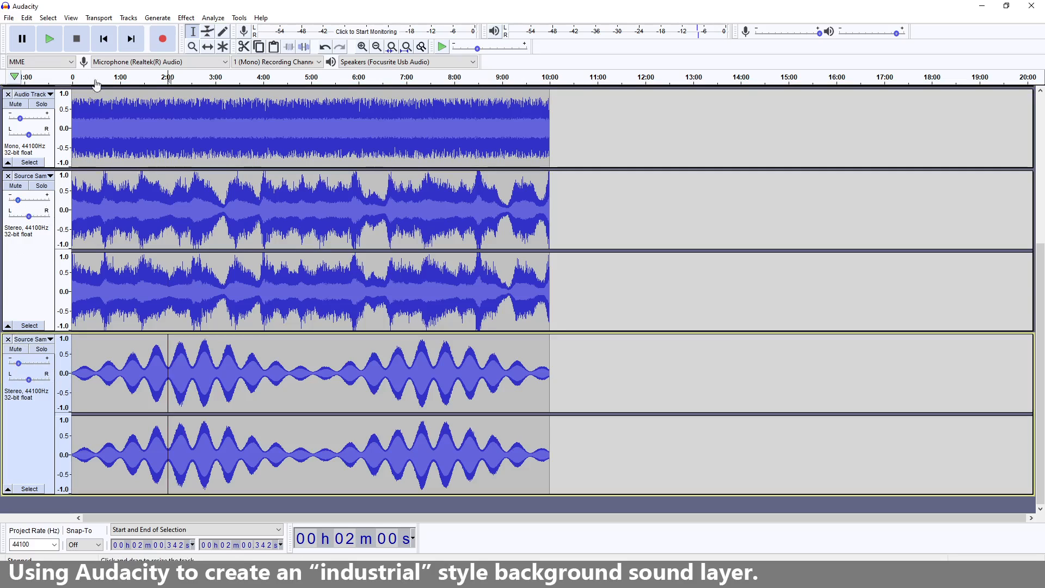
# Step: Play the mix from the start and briefly mute the Brownian noise track to compare the sound without it
pyautogui.click(105, 40)
pyautogui.click(49, 39)
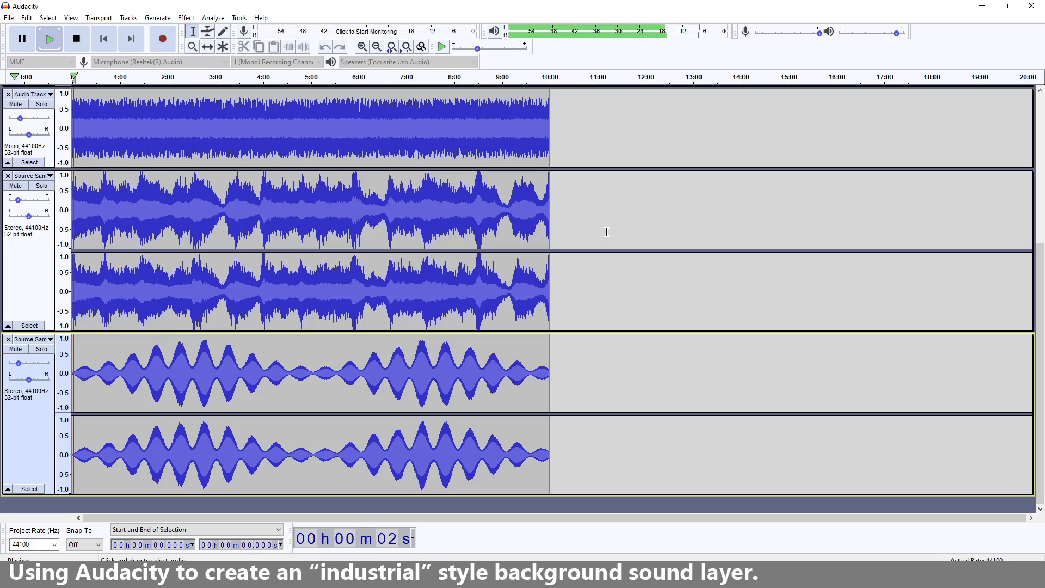
pyautogui.scroll(3, 608, 240)
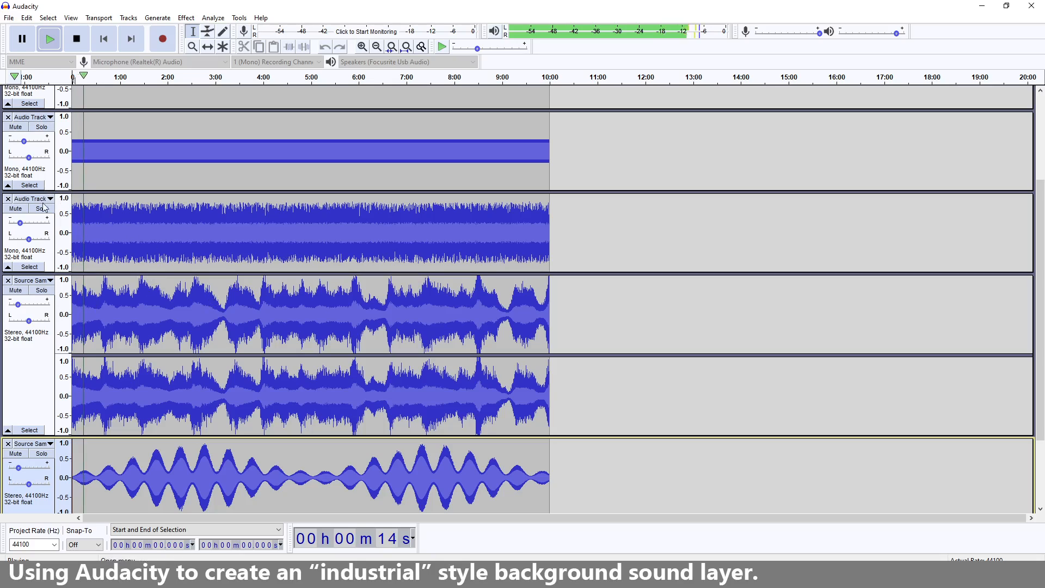
pyautogui.click(15, 208)
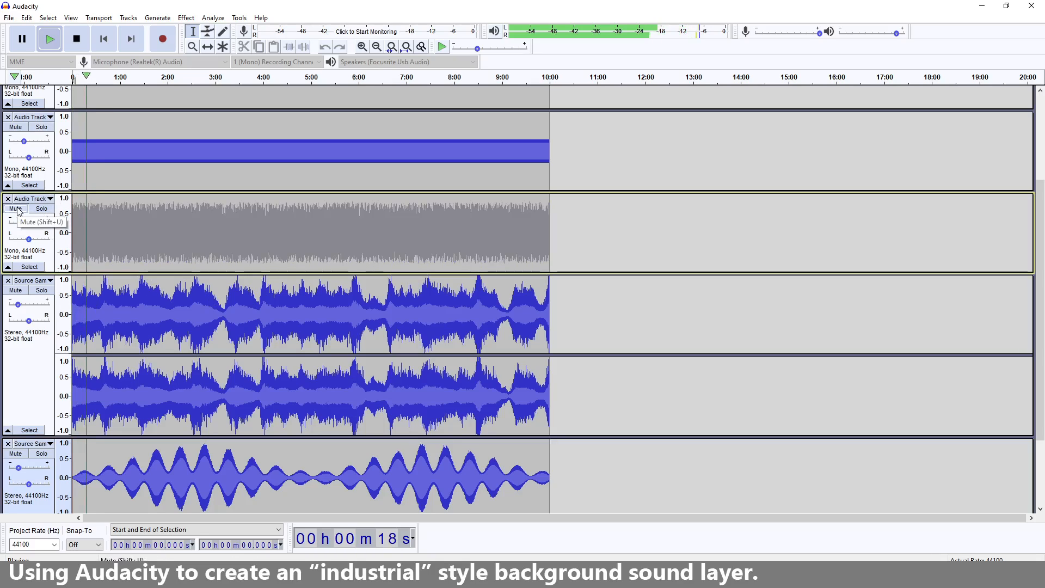
pyautogui.click(16, 209)
# Step: Lower the Brownian noise track's gain slightly, keep listening to the mix, and stop playback
pyautogui.moveTo(21, 224); pyautogui.dragTo(20, 224)
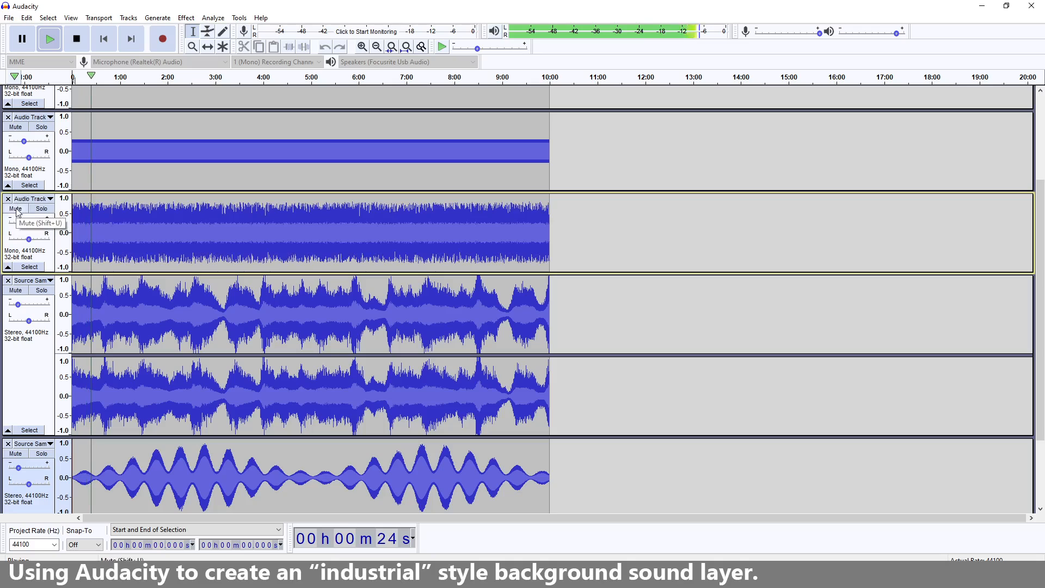
pyautogui.scroll(-2, 228, 282)
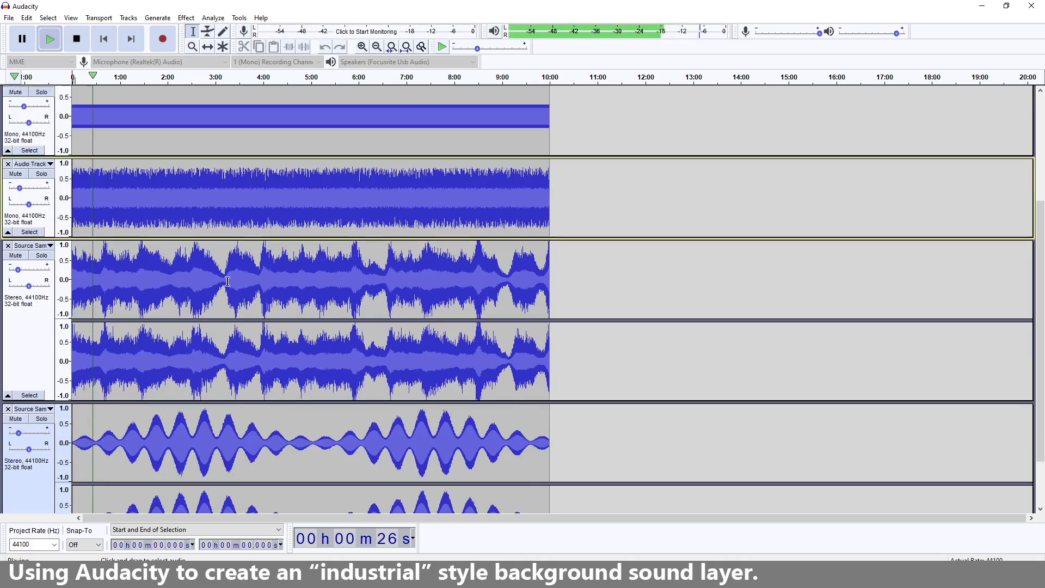
pyautogui.scroll(-4, 227, 281)
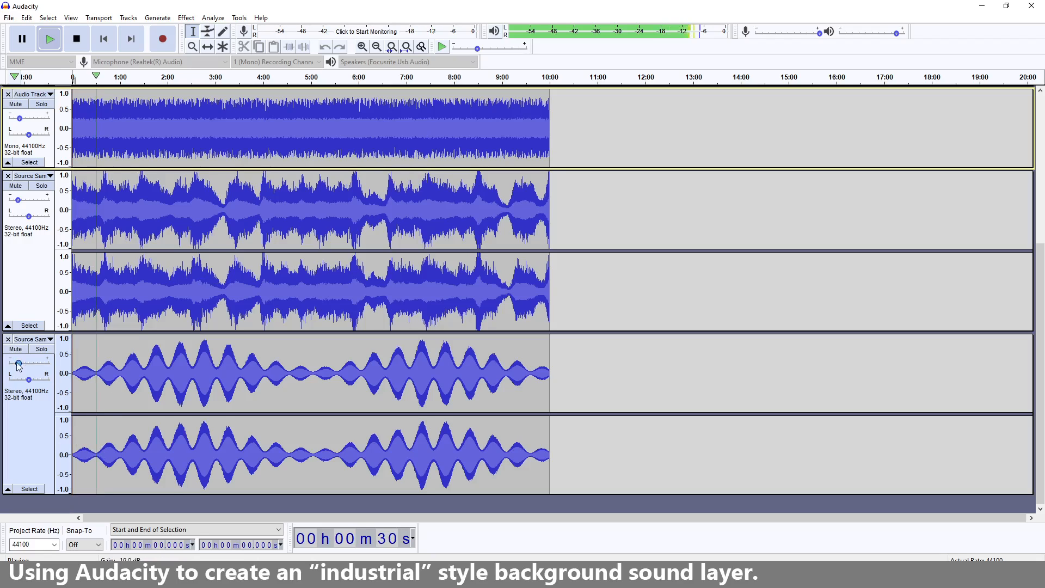
pyautogui.moveTo(20, 367)
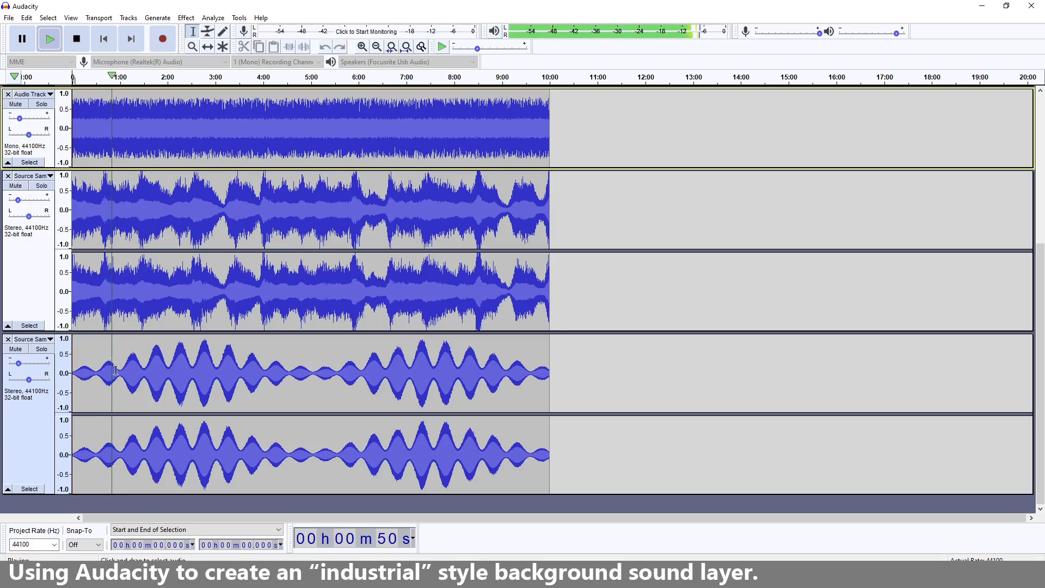
pyautogui.click(77, 39)
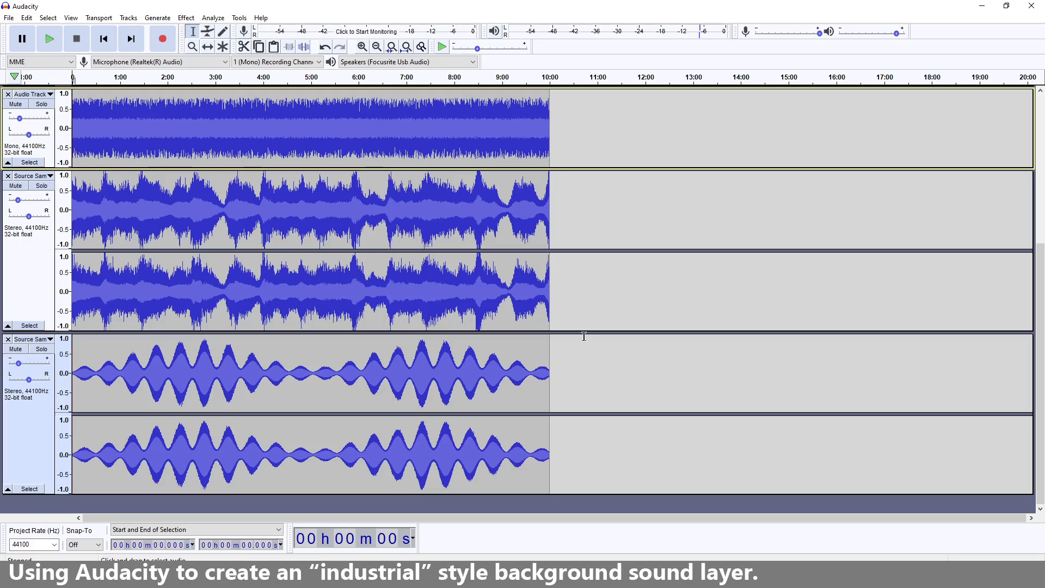
# Step: Review the full stack of layers, from the three sine tones and the noise track to the two sample tracks
pyautogui.scroll(5, 586, 313)
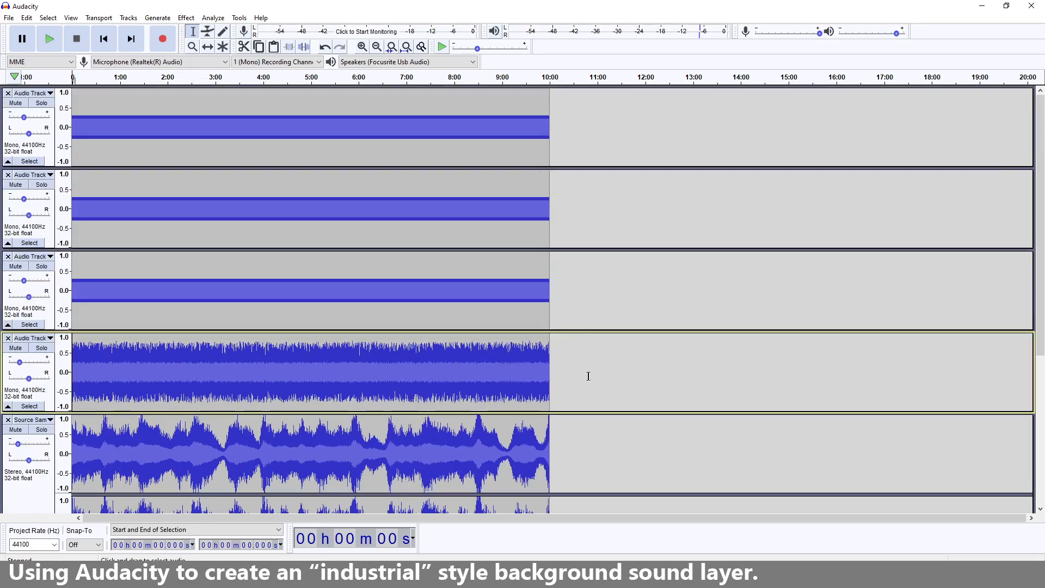
pyautogui.scroll(-3, 588, 377)
pyautogui.scroll(-3, 589, 377)
pyautogui.scroll(5, 588, 377)
pyautogui.scroll(-4, 589, 383)
pyautogui.scroll(-3, 589, 383)
pyautogui.scroll(5, 588, 385)
pyautogui.scroll(-3, 586, 387)
pyautogui.scroll(3, 464, 378)
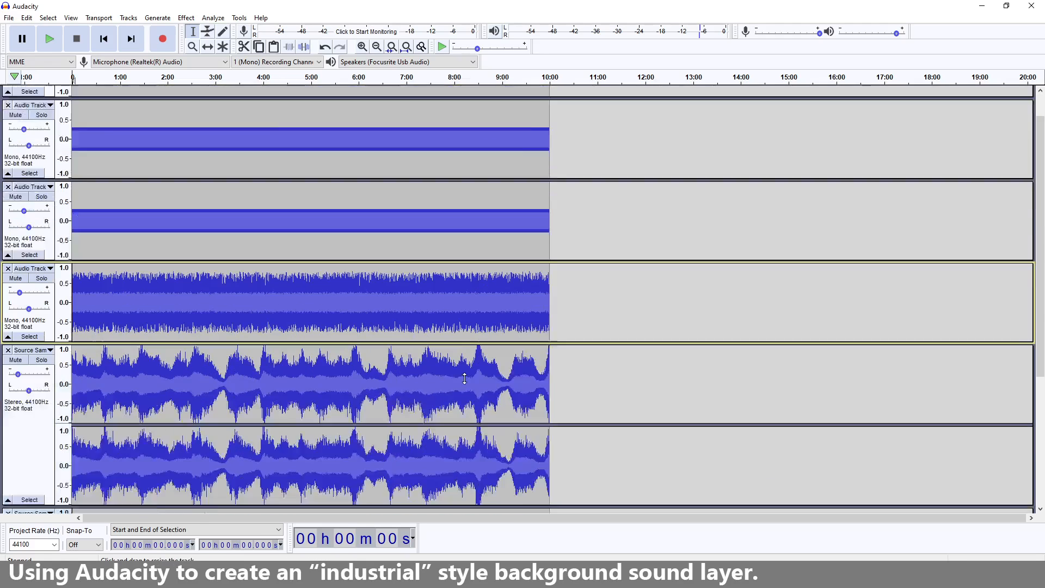
pyautogui.scroll(-5, 464, 378)
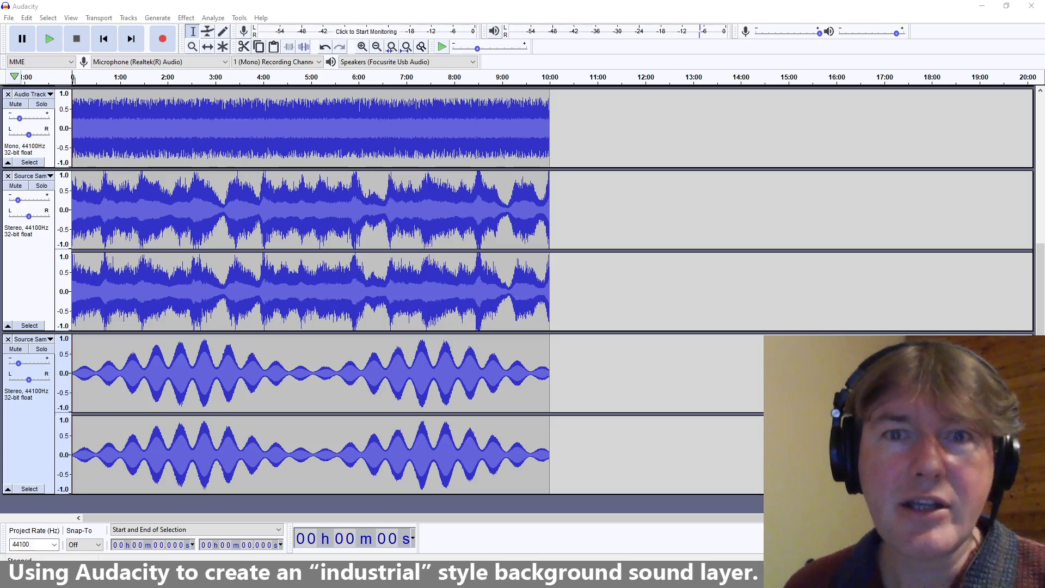
pyautogui.scroll(3, 399, 242)
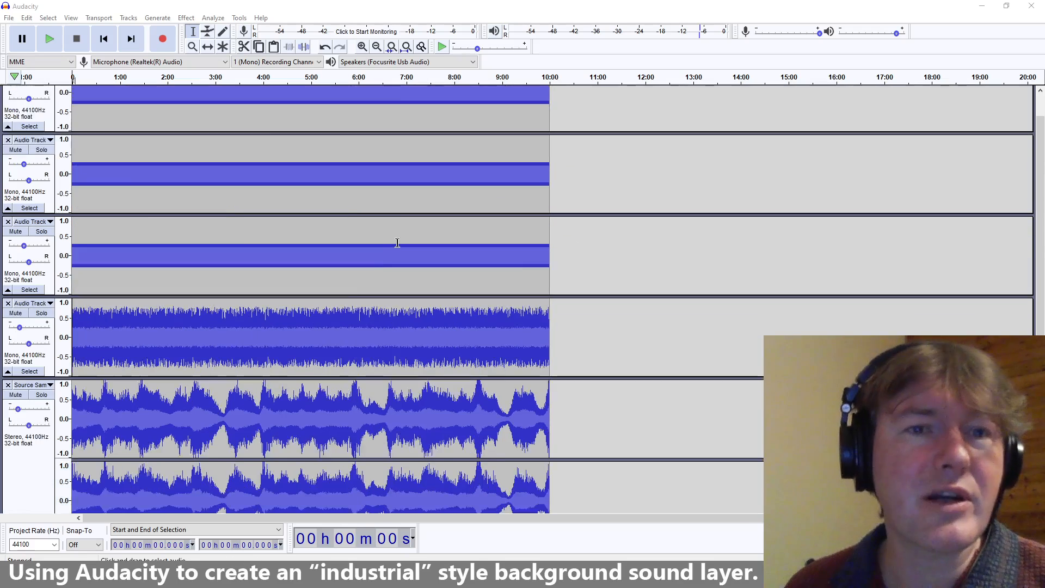
pyautogui.scroll(-3, 401, 244)
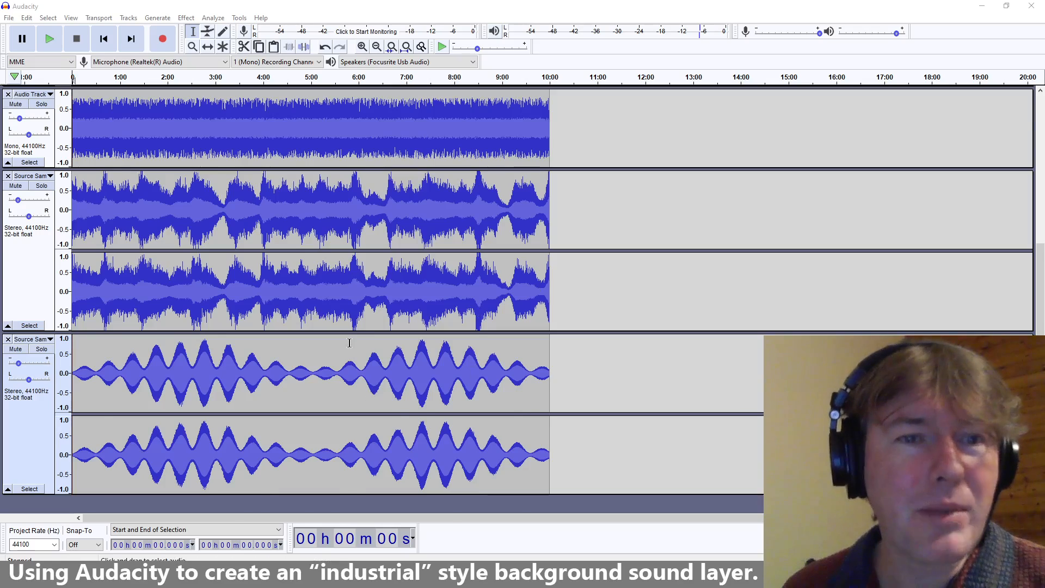
pyautogui.scroll(5, 353, 347)
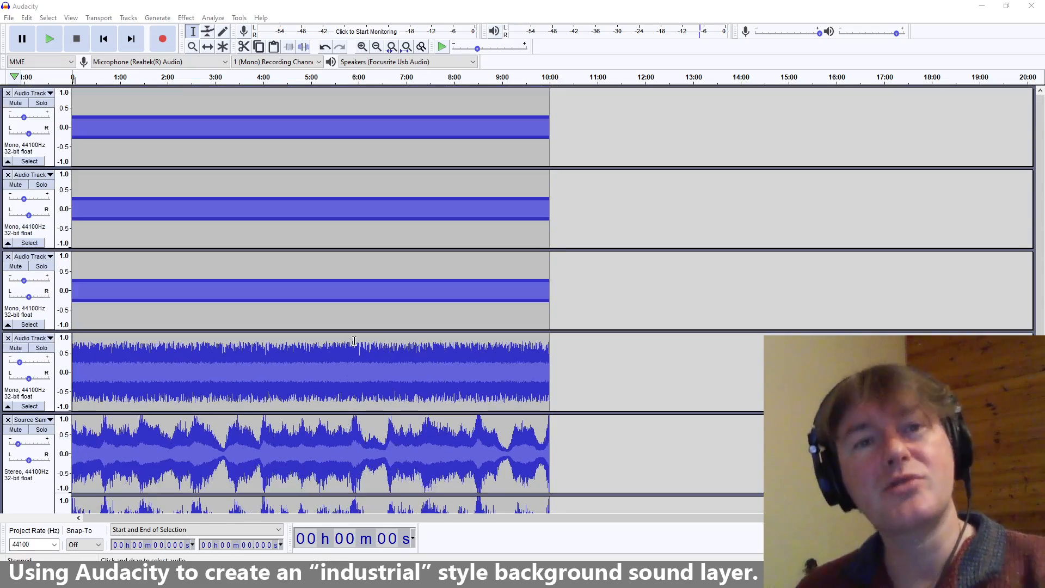
pyautogui.scroll(-5, 352, 347)
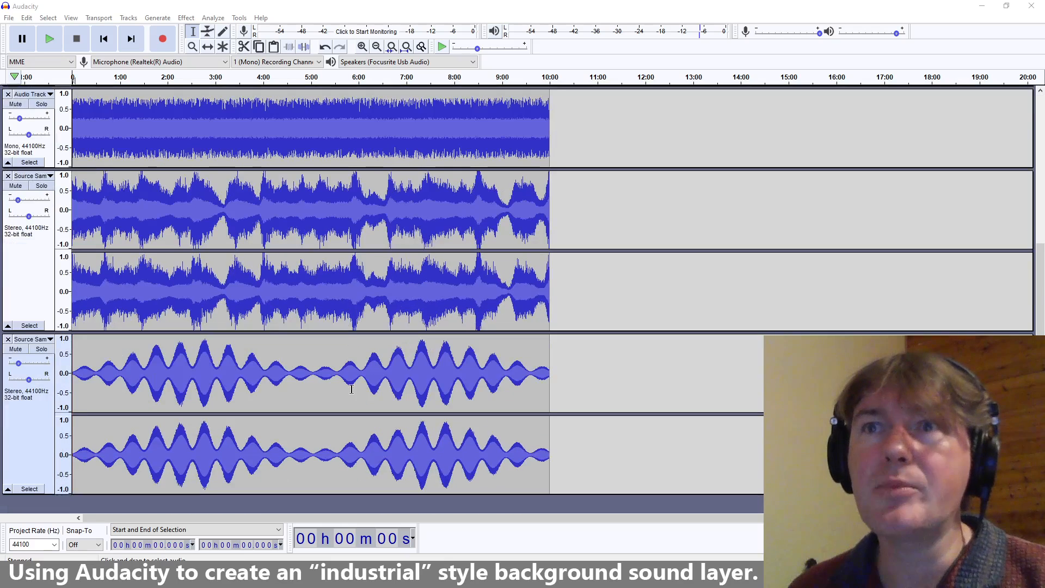